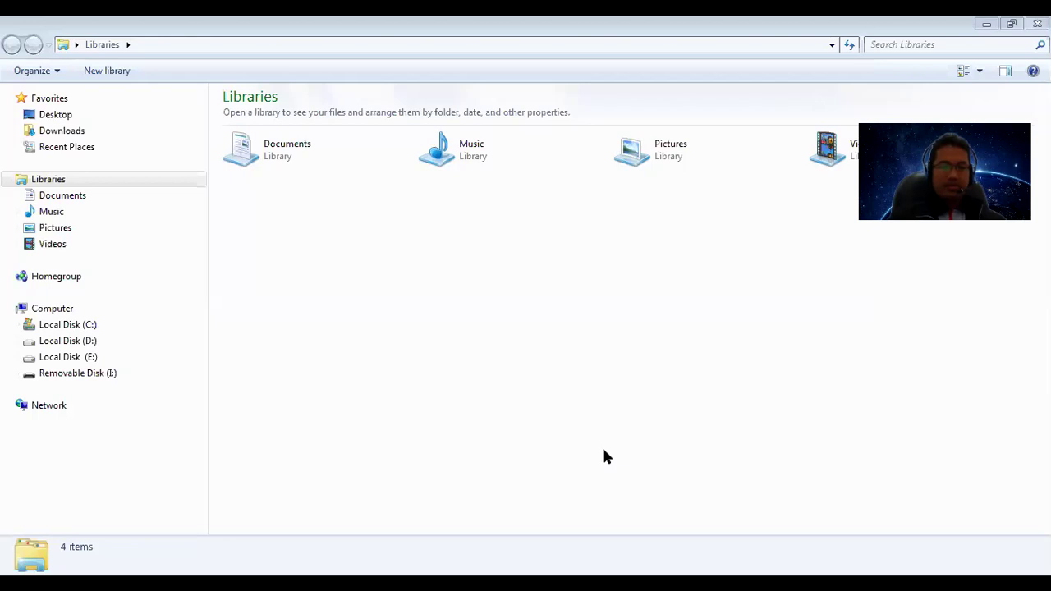
# Launch MYOB Accounting v17 and open the existing company file KENCANA INDAH.myo from the Documents library
pyautogui.click(21, 575)
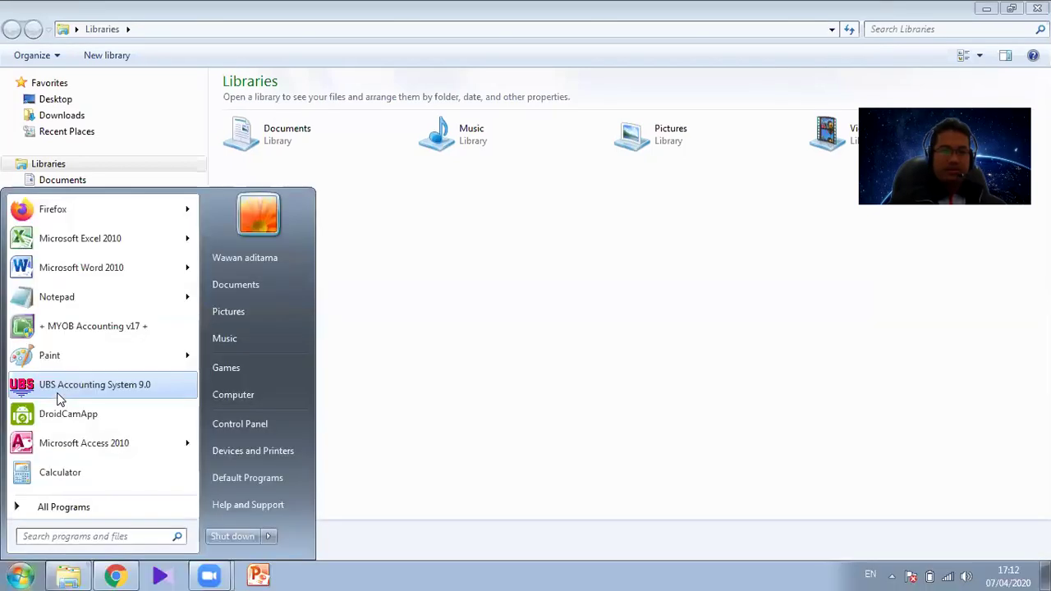
pyautogui.click(86, 327)
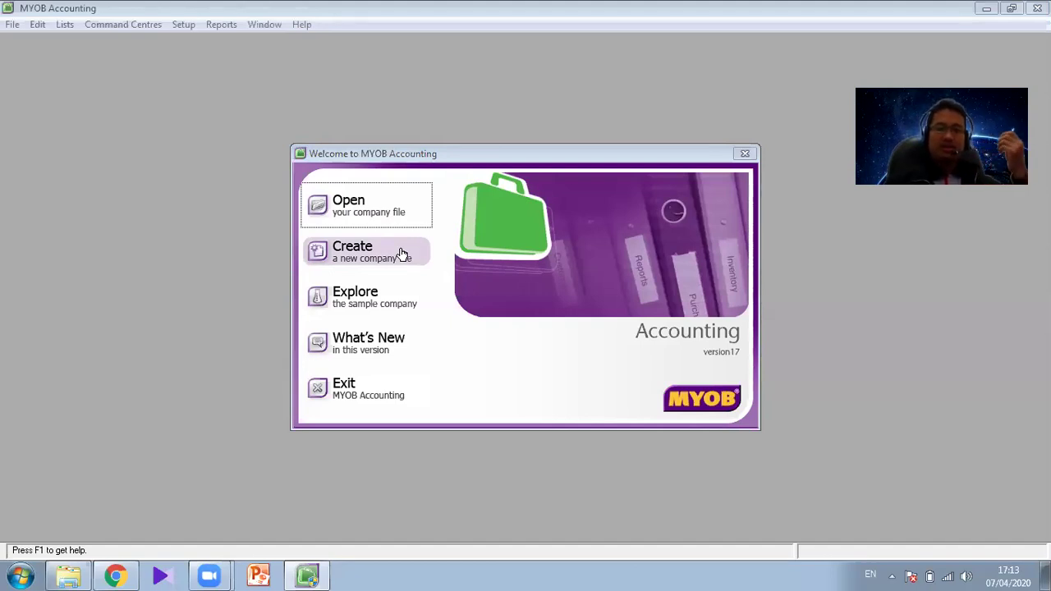
pyautogui.click(384, 211)
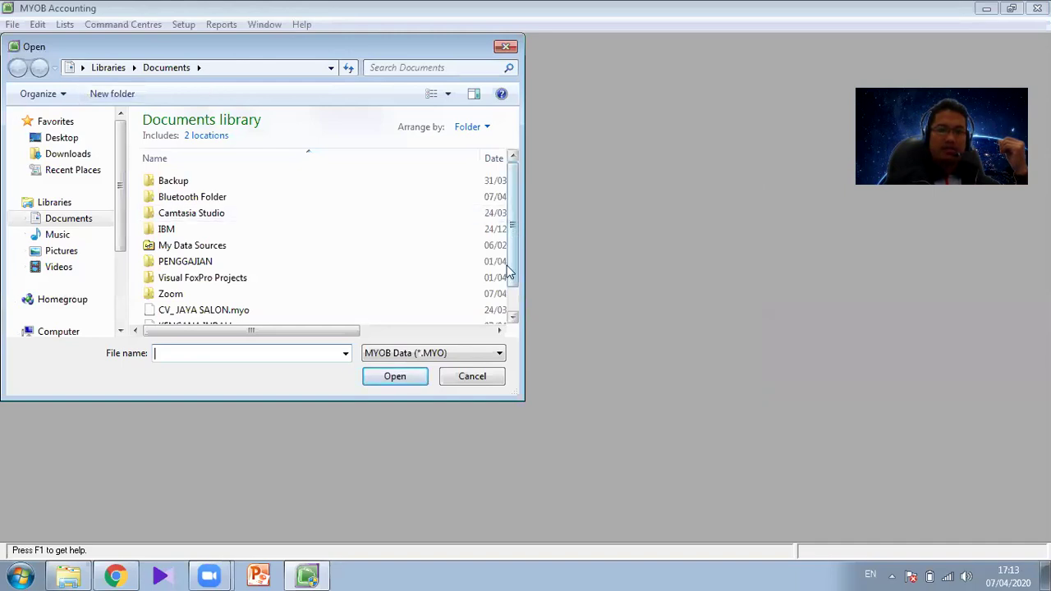
pyautogui.scroll(-1, 511, 273)
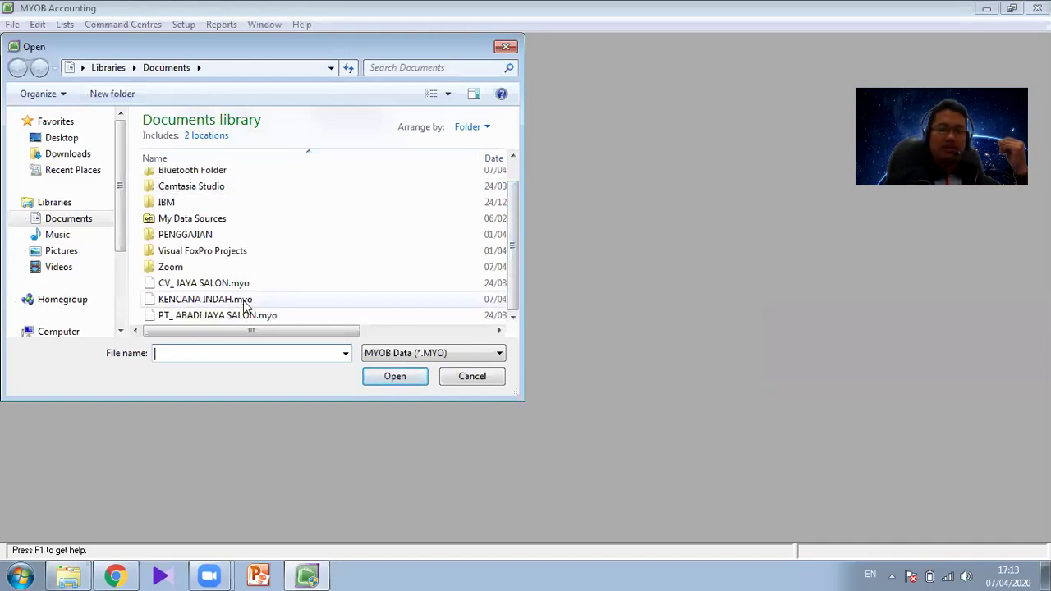
pyautogui.click(189, 302)
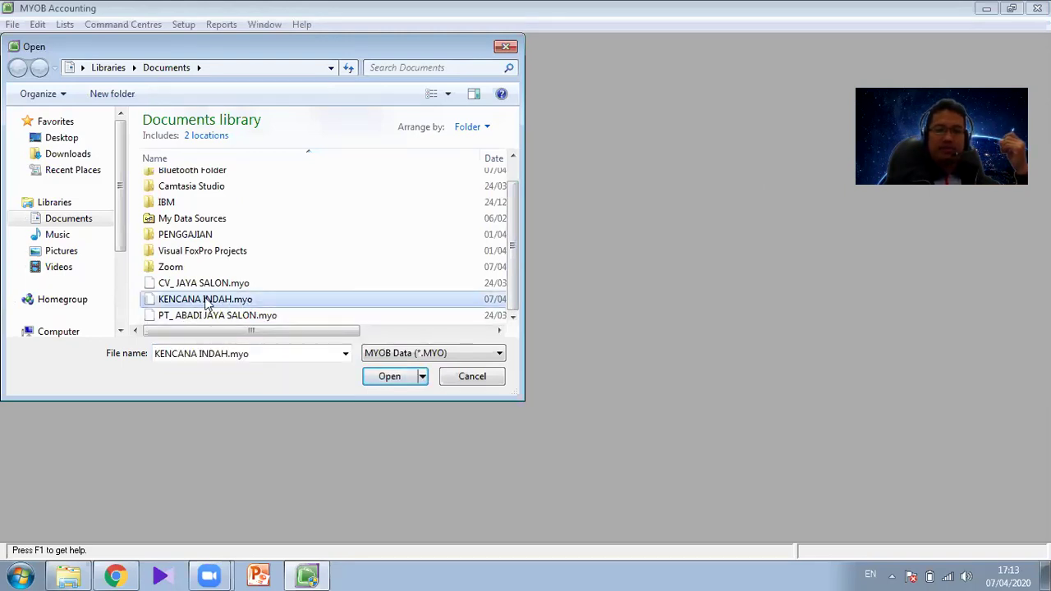
pyautogui.click(392, 378)
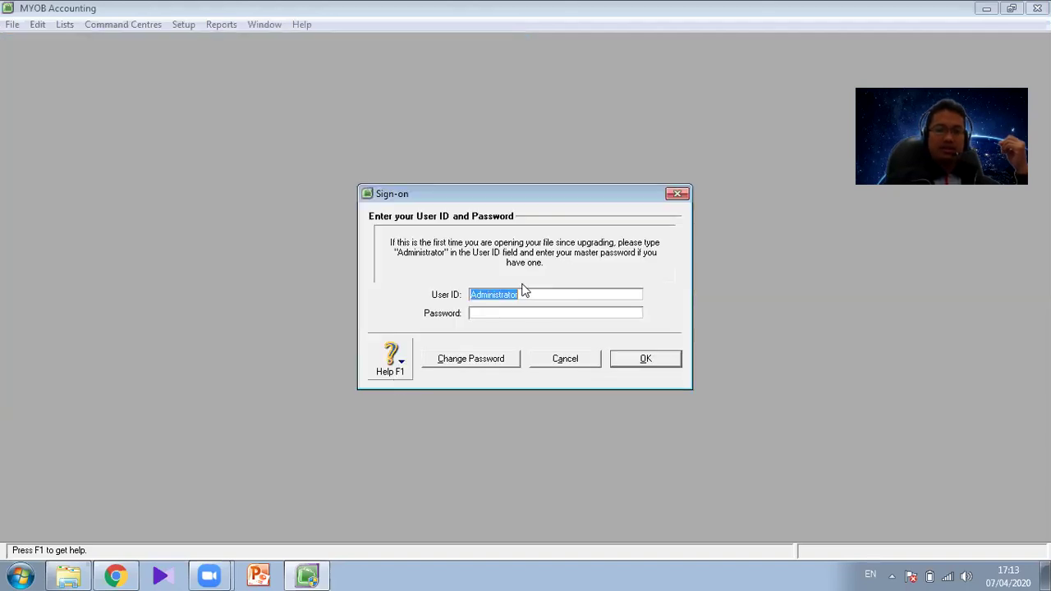
# Sign on as Administrator and choose to activate the company file later
pyautogui.press('alt')
pyautogui.click(647, 359)
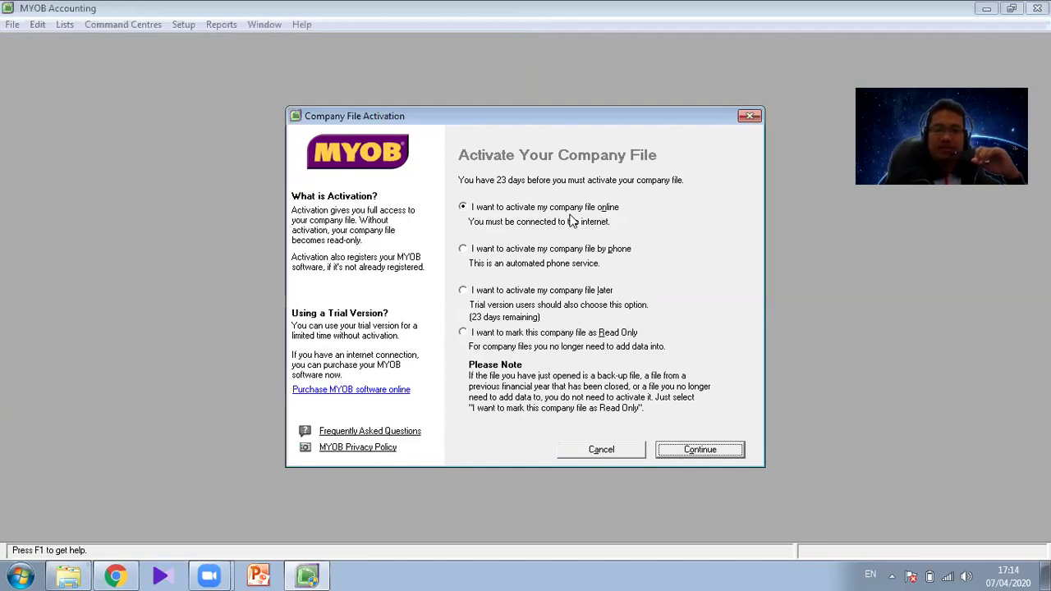
pyautogui.click(507, 302)
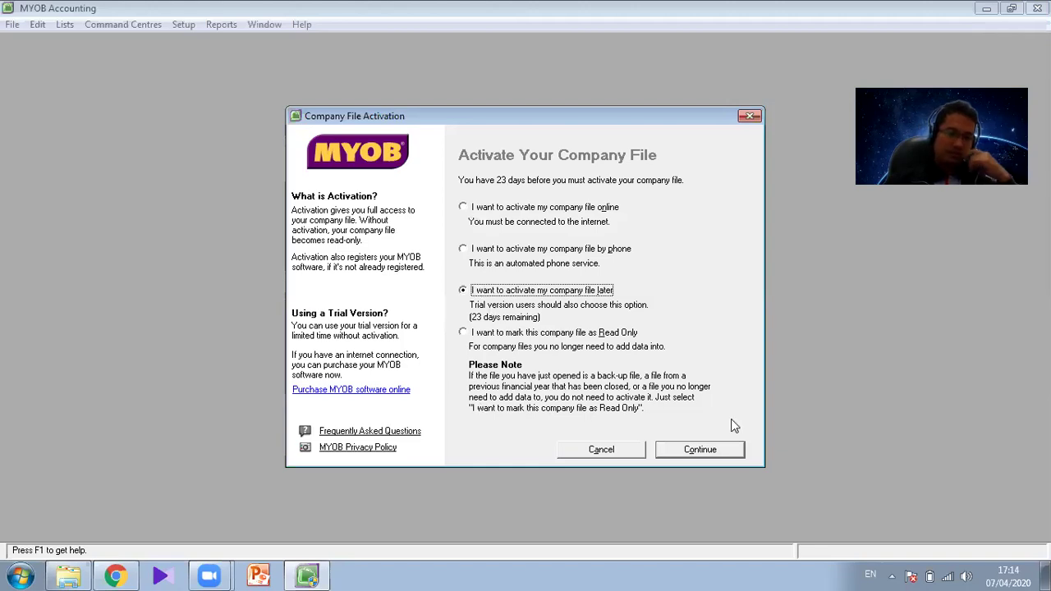
pyautogui.click(699, 450)
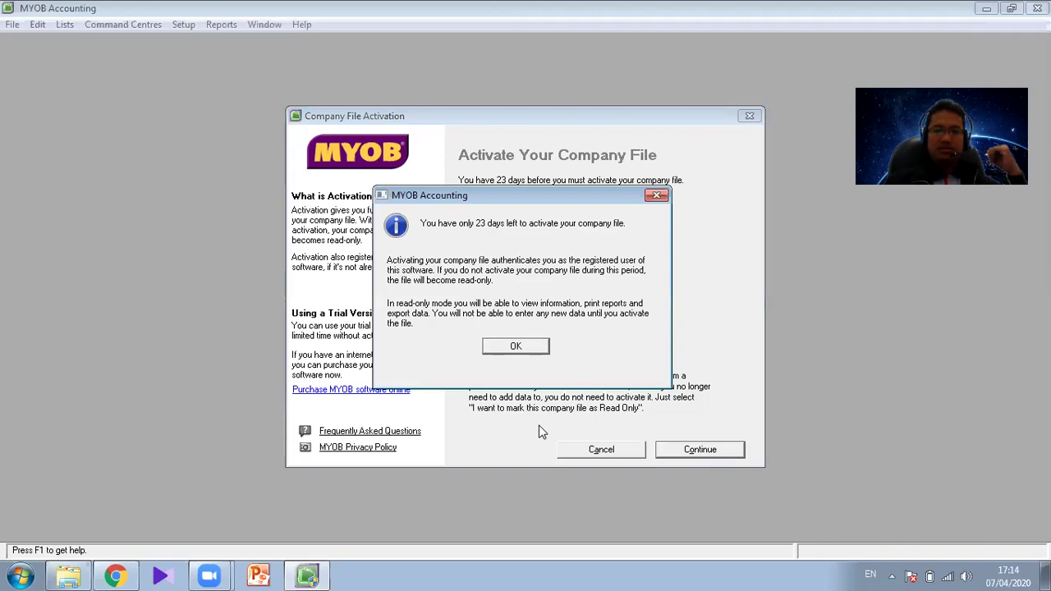
pyautogui.click(535, 346)
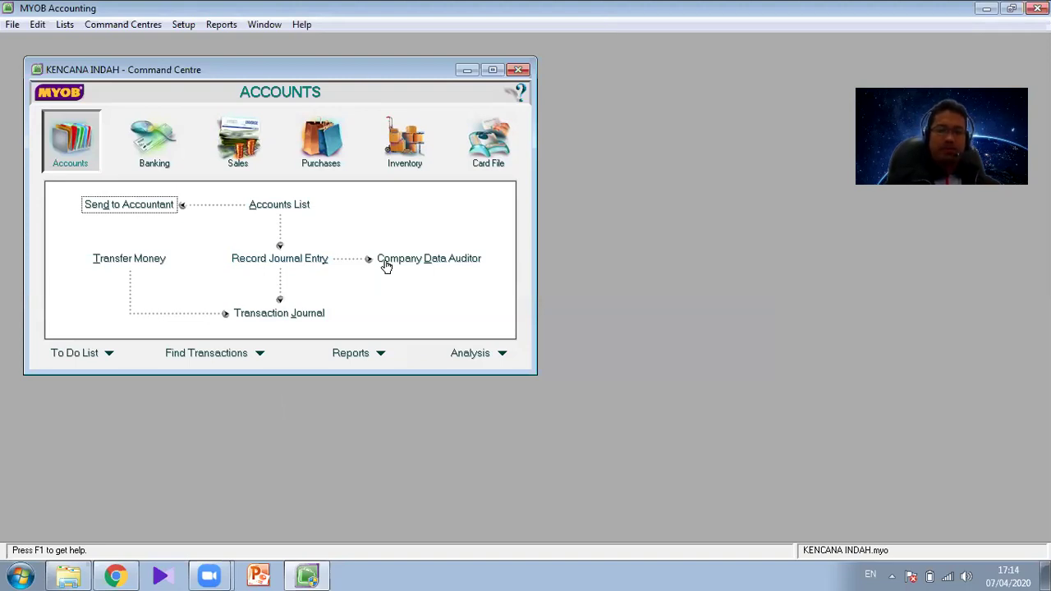
# Open the transaction journal from a new journal entry, maximize it and set its starting date to 01/03/2020
pyautogui.click(289, 259)
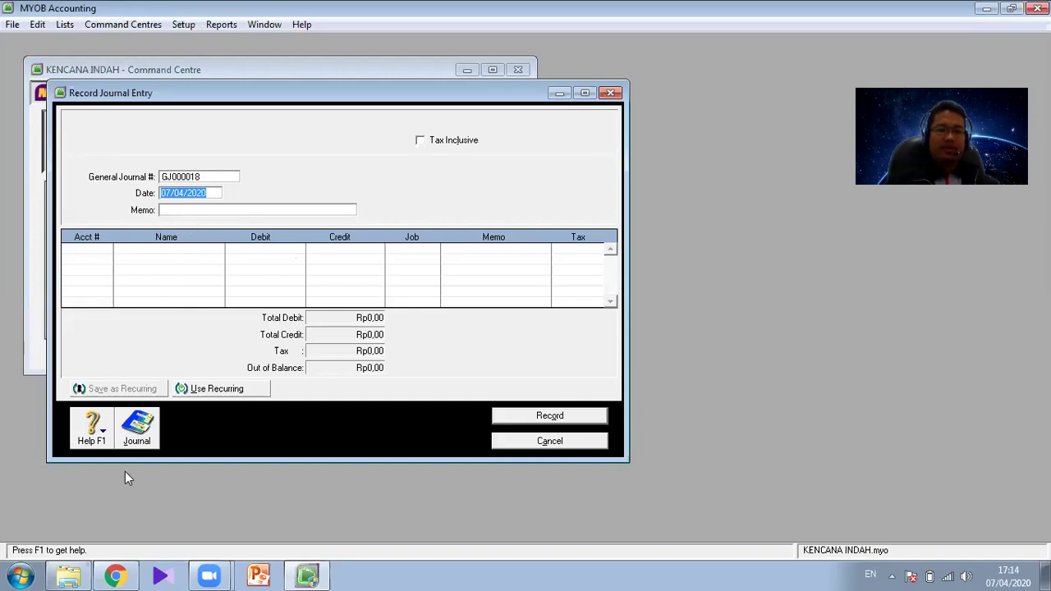
pyautogui.click(145, 441)
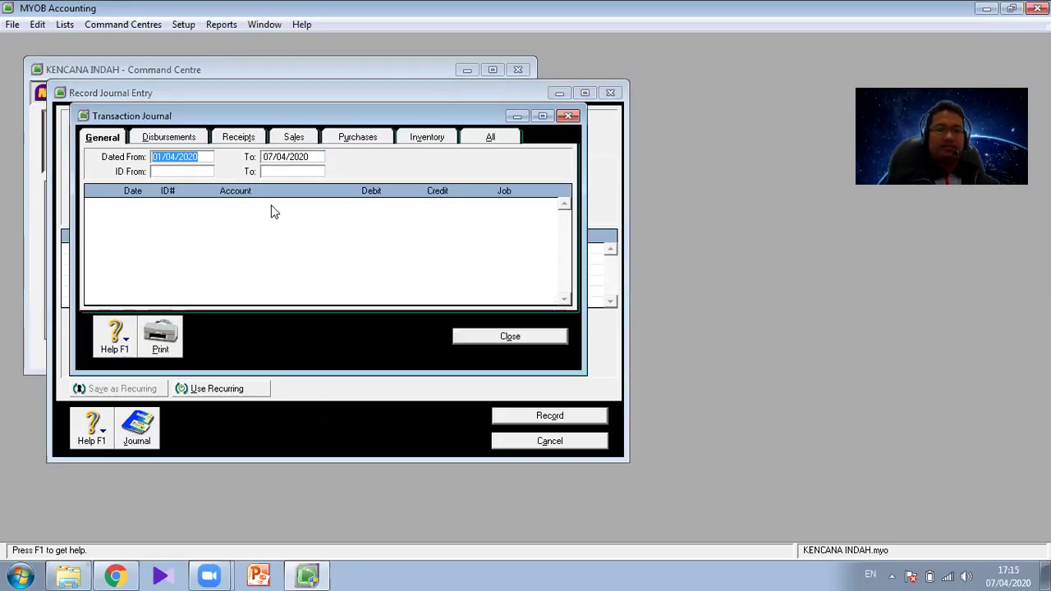
pyautogui.click(542, 115)
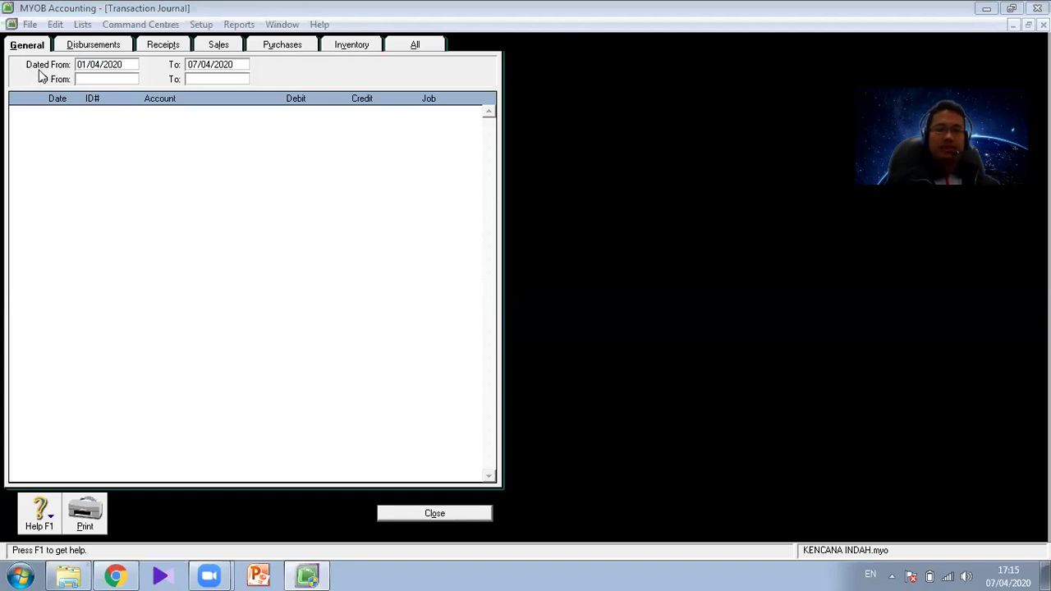
pyautogui.click(85, 68)
pyautogui.press('Delete')
pyautogui.write('1')
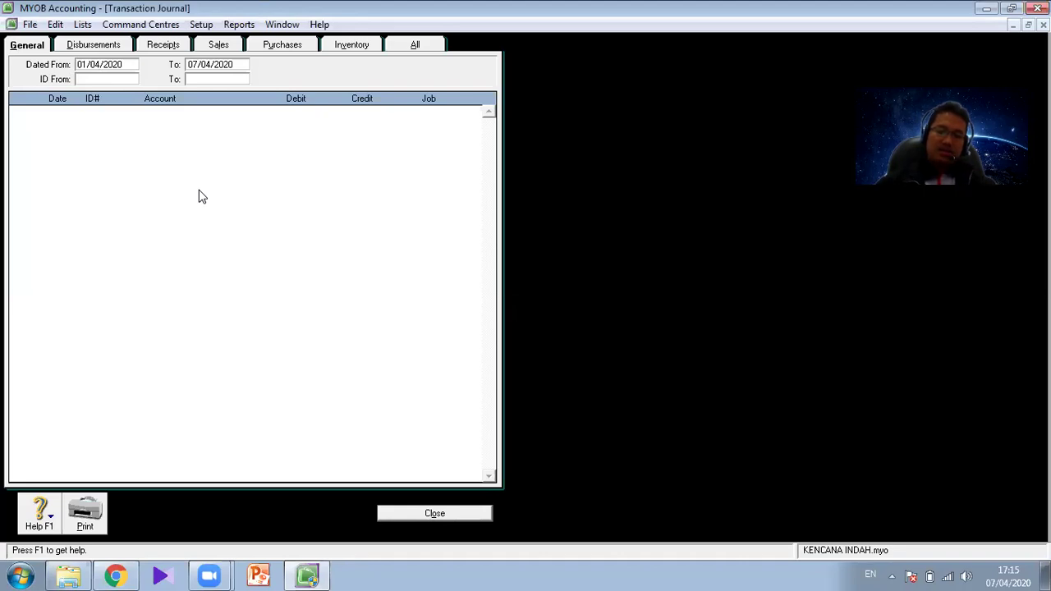
pyautogui.press('BackSpace')
pyautogui.write('3')
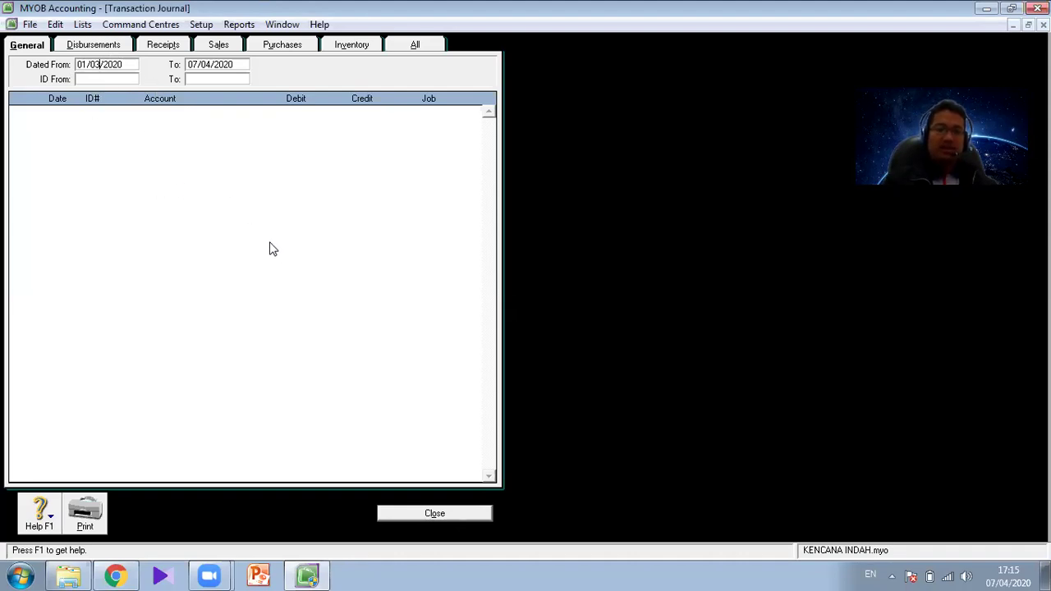
pyautogui.press('Tab')
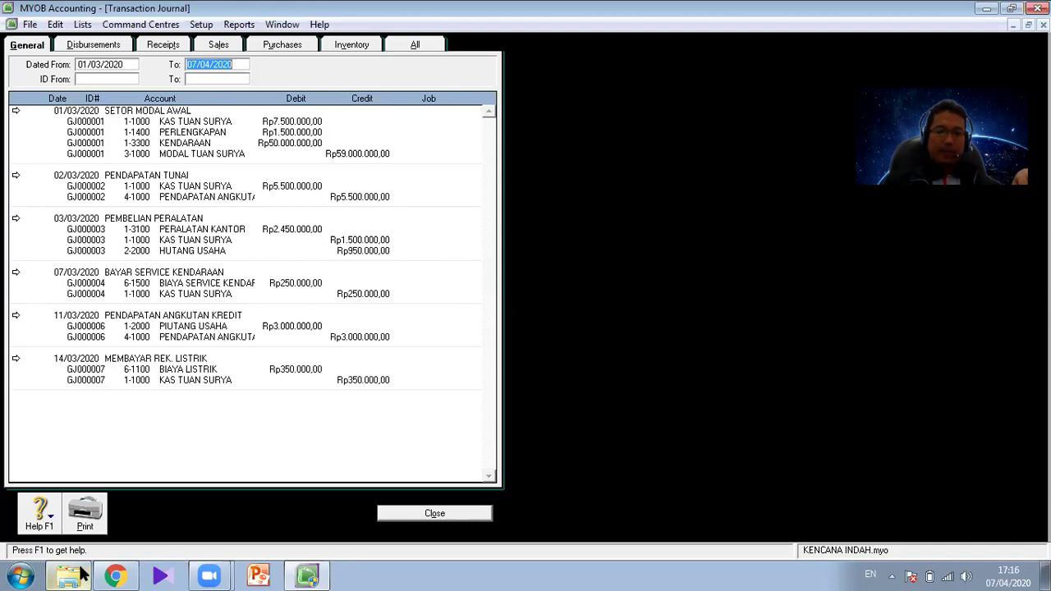
# Open the recent Word document LATIHAN 1 PERSH JASA and review its list of September transactions
pyautogui.click(20, 575)
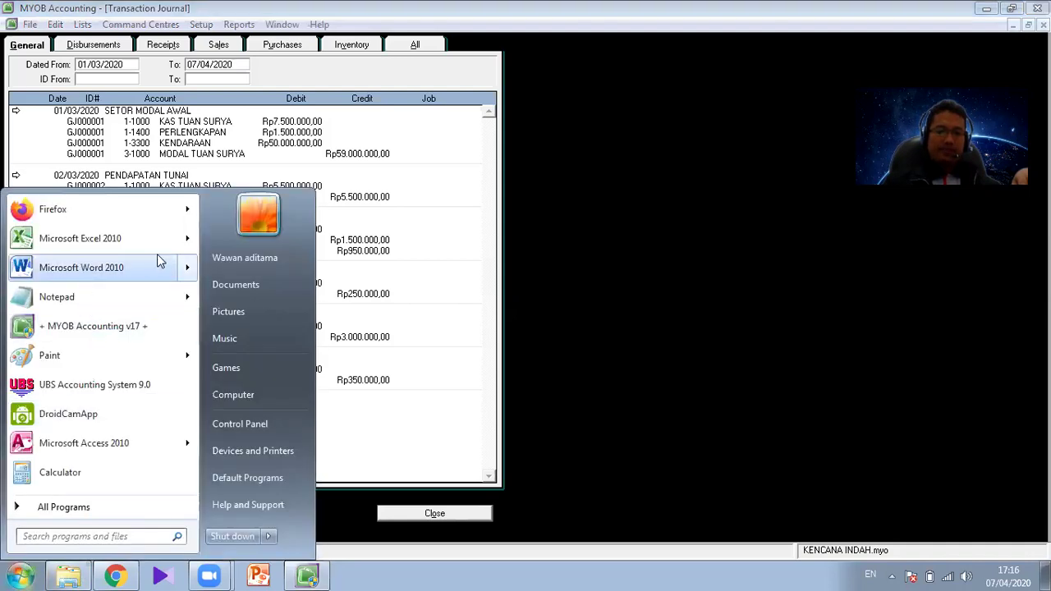
pyautogui.moveTo(186, 274)
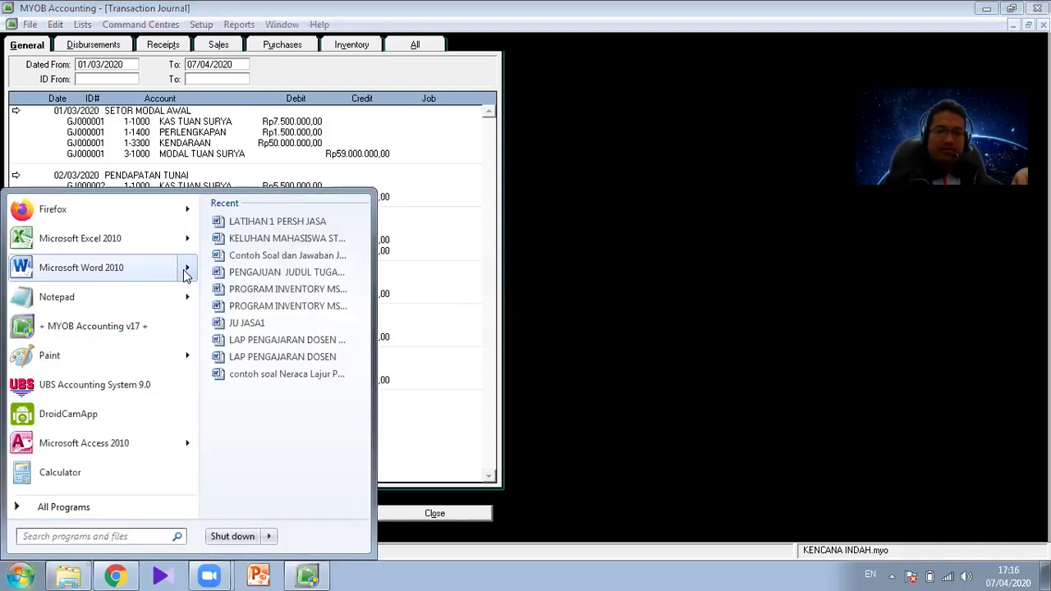
pyautogui.click(282, 218)
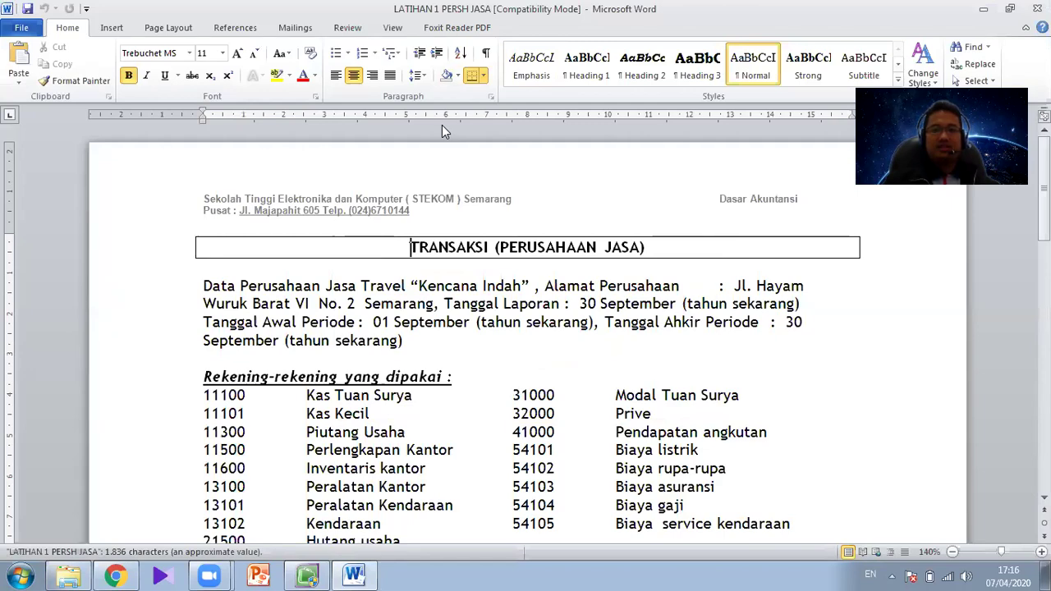
pyautogui.scroll(-10, 408, 338)
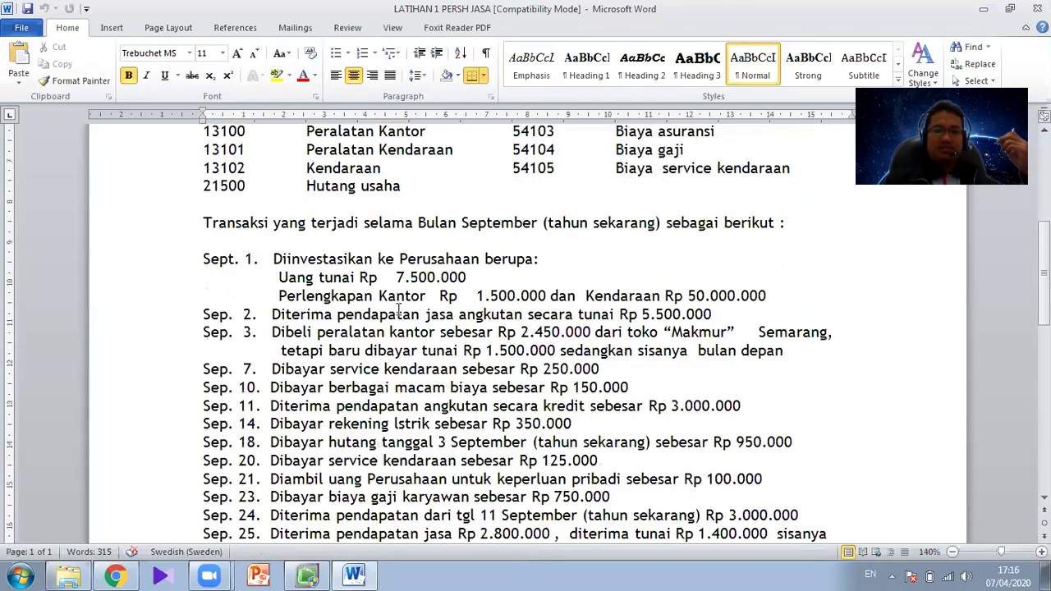
pyautogui.scroll(-3, 378, 322)
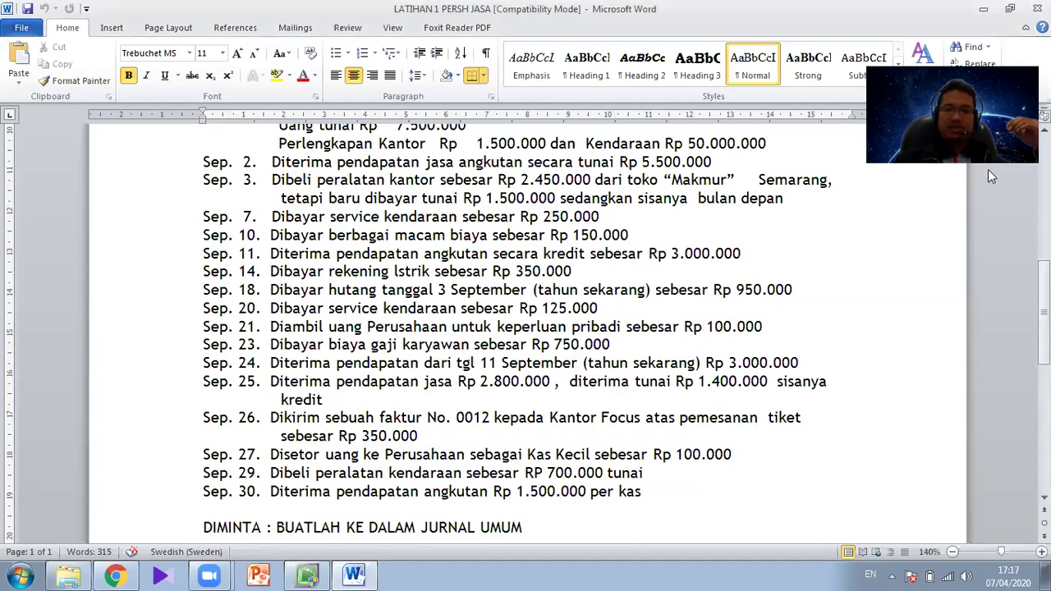
# In MYOB, delete the 14/03/2020 MEMBAYAR REK. LISTRIK journal entry by removing its account lines, and check the transaction journal
pyautogui.click(307, 574)
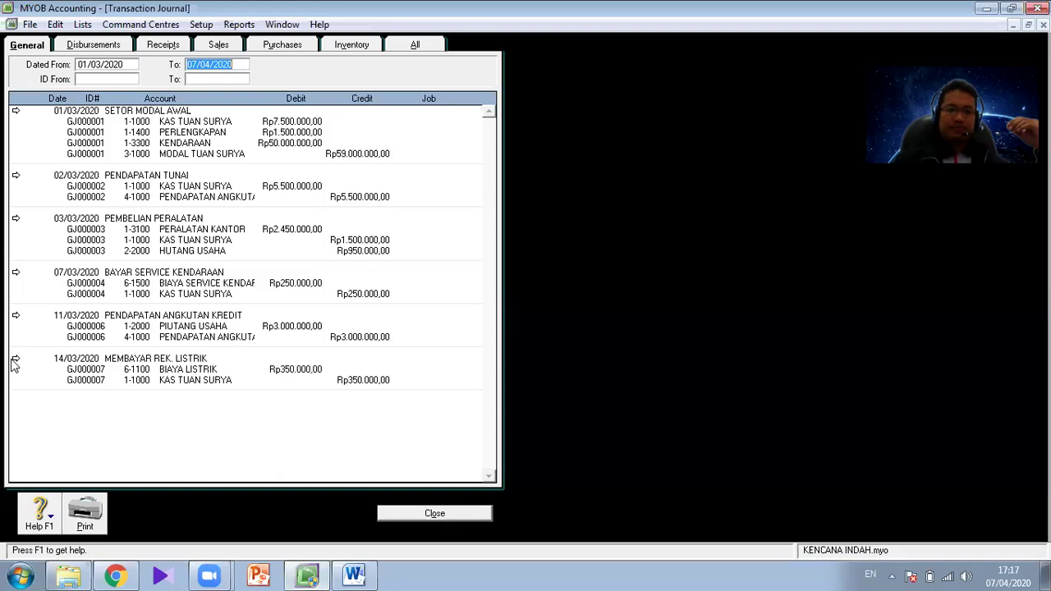
pyautogui.click(16, 358)
pyautogui.click(30, 189)
pyautogui.click(25, 179)
pyautogui.press('Delete')
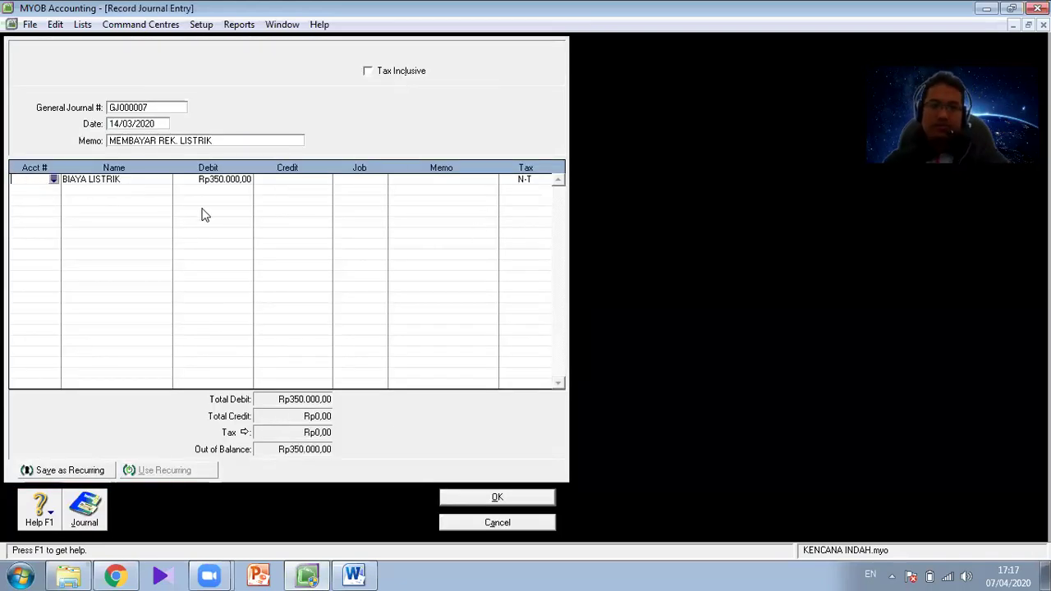
pyautogui.click(507, 498)
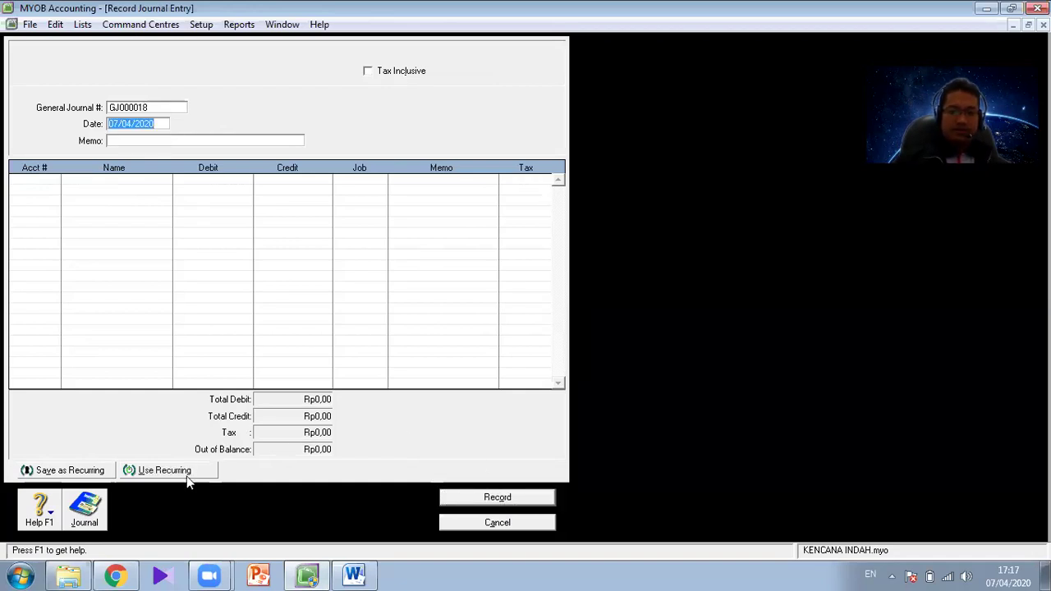
pyautogui.click(97, 514)
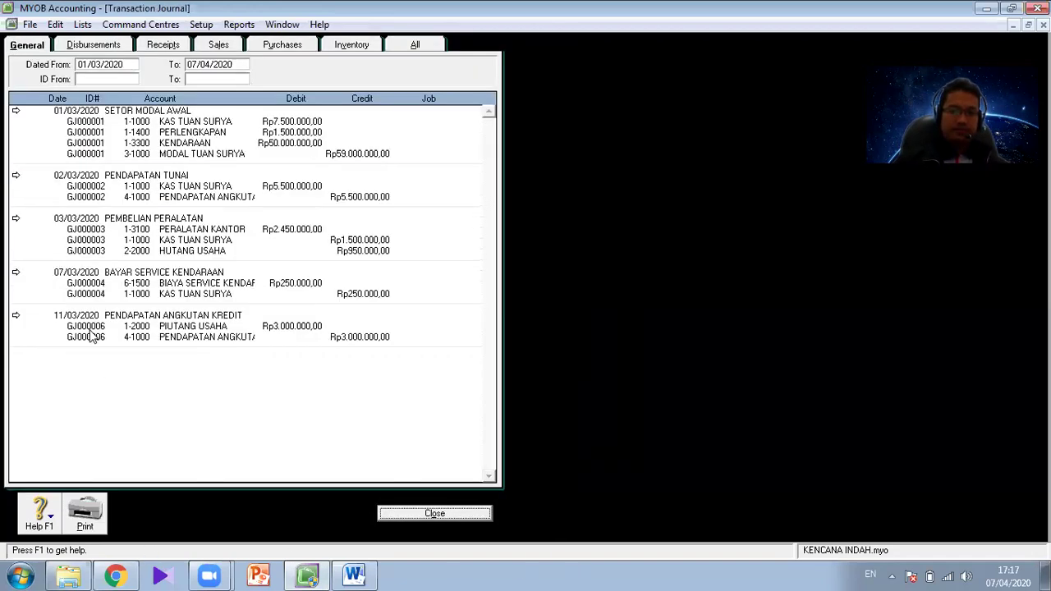
pyautogui.click(451, 514)
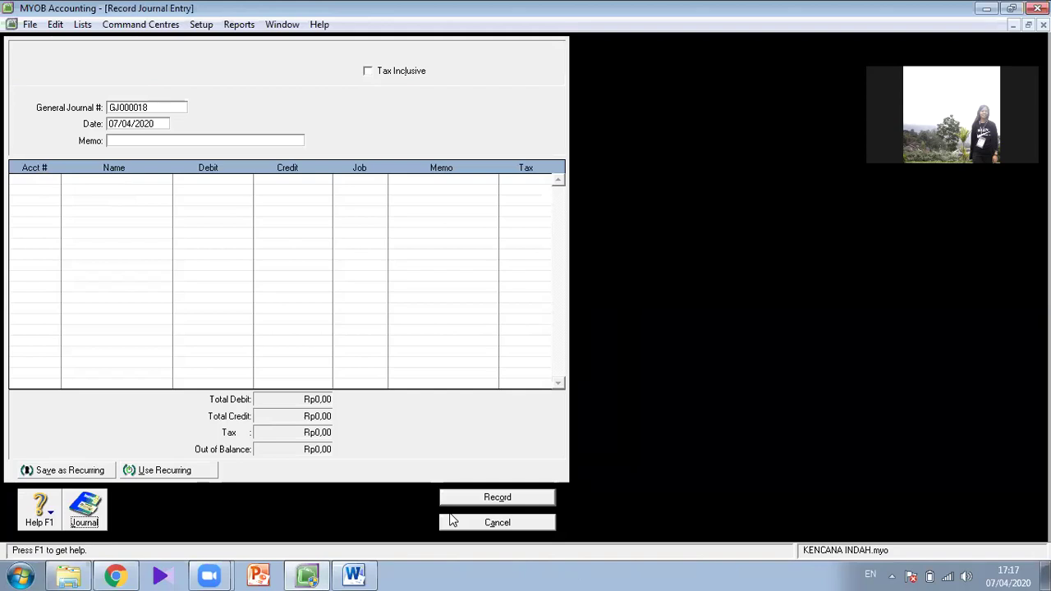
pyautogui.click(87, 508)
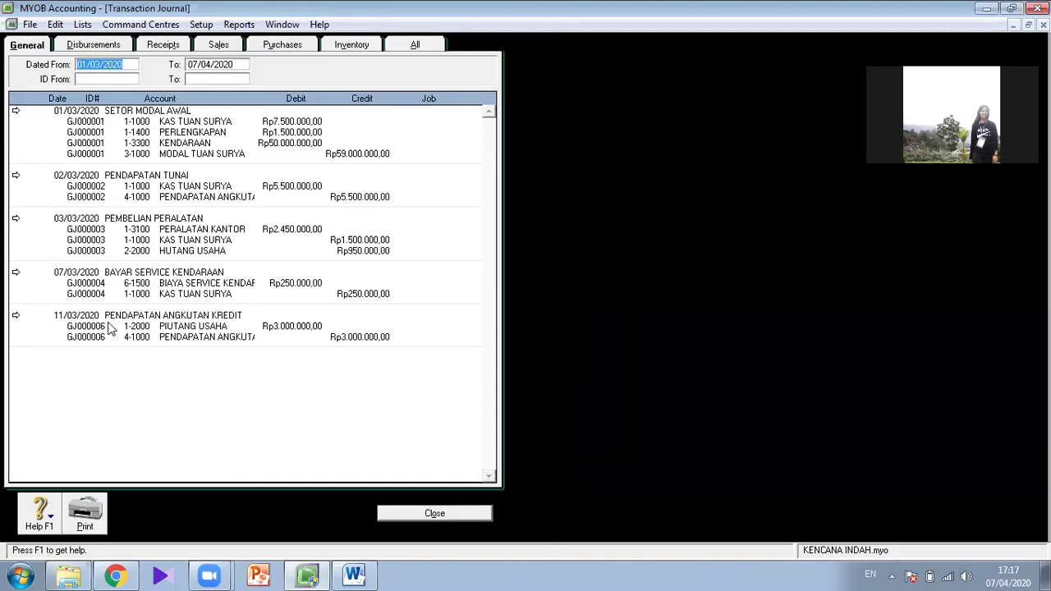
pyautogui.click(436, 515)
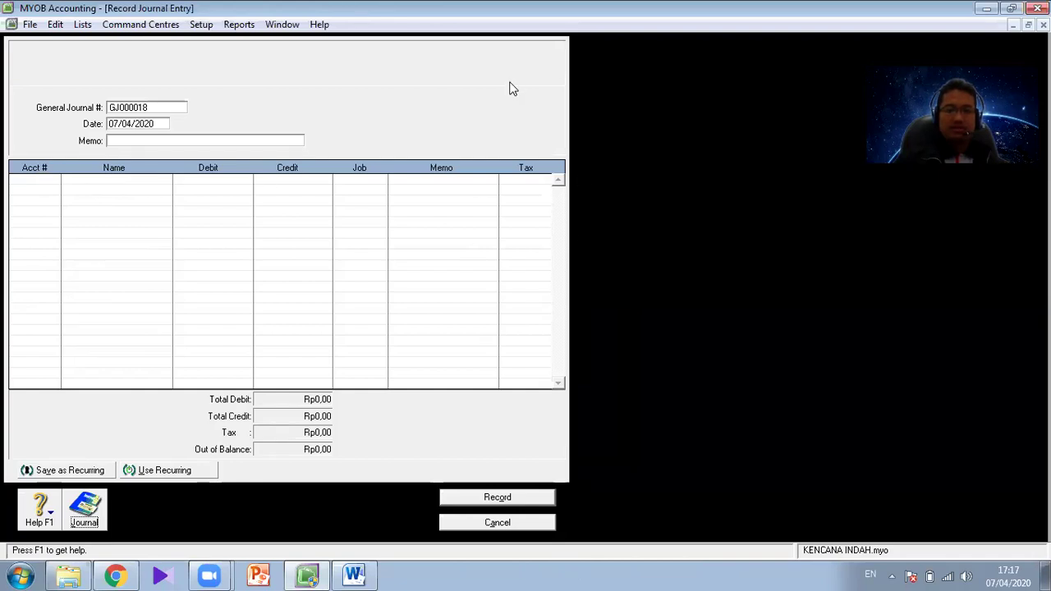
# Switch to the Word exercise, highlight the Sep. 14 electricity bill transaction for reference, and return to MYOB
pyautogui.hotkey('alt', 'Tab')
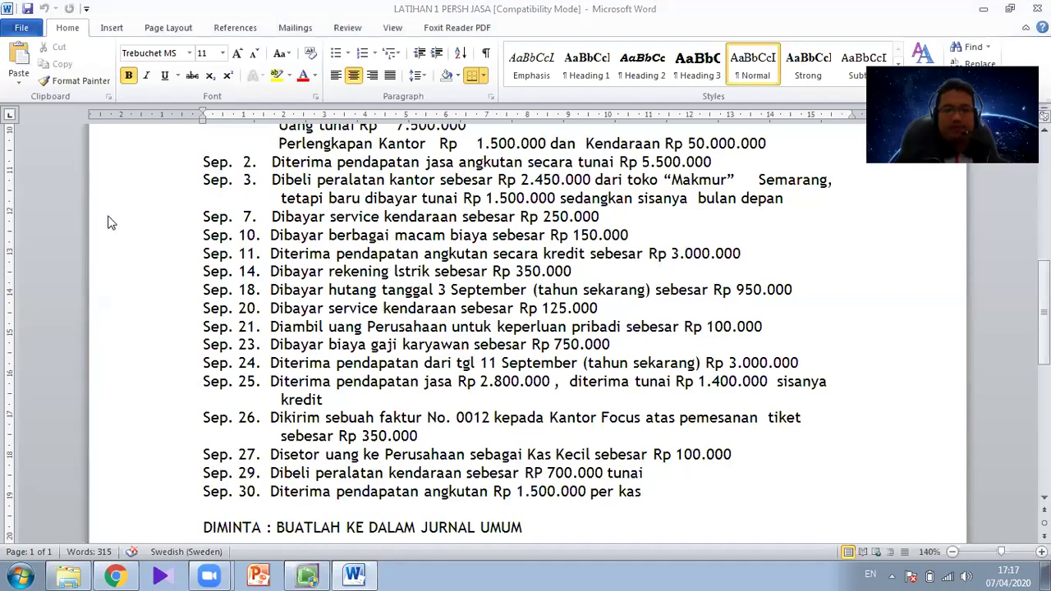
pyautogui.click(144, 278)
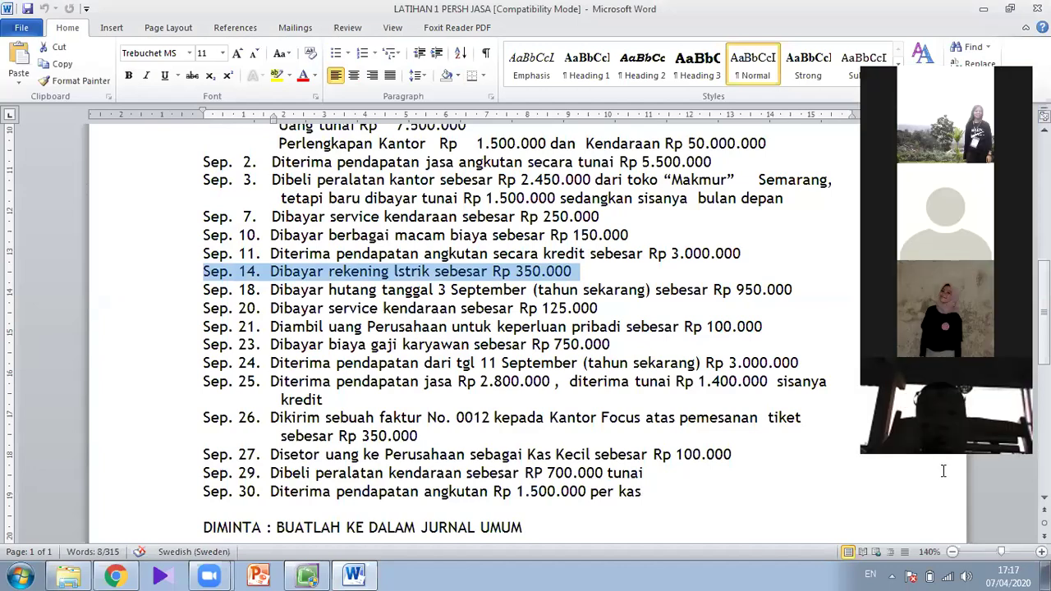
pyautogui.scroll(4, 944, 470)
pyautogui.scroll(-4, 943, 471)
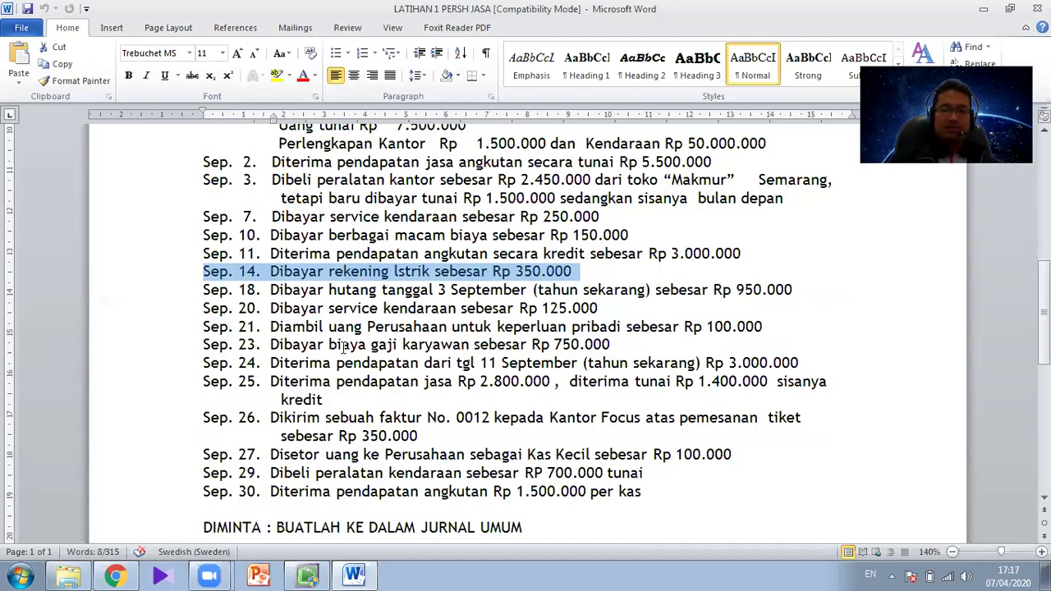
pyautogui.click(309, 575)
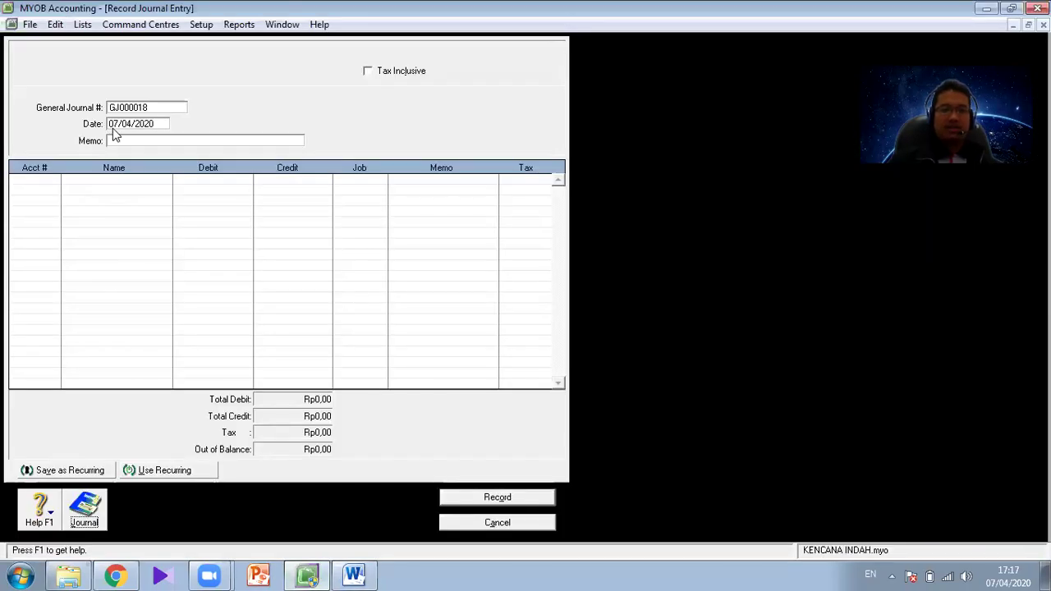
# Set the new journal entry's date to 14/03/2020 and its memo to BAYAR REKENING LISTRIK
pyautogui.press('BackSpace')
pyautogui.press('Delete')
pyautogui.write('14')
pyautogui.press('Right')
pyautogui.press('Right')
pyautogui.press('Right')
pyautogui.press('BackSpace')
pyautogui.write('3')
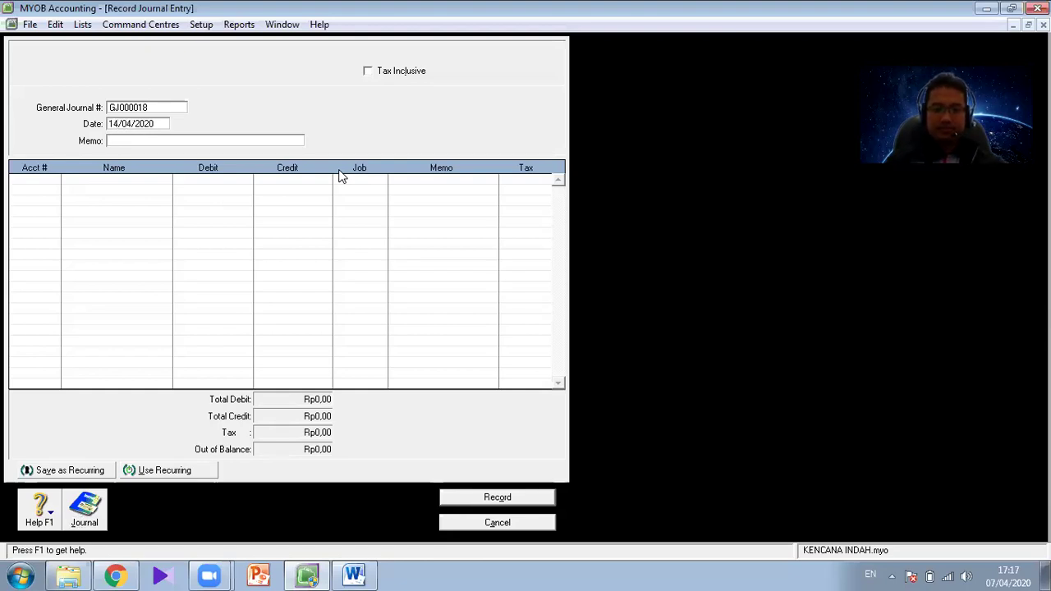
pyautogui.click(285, 141)
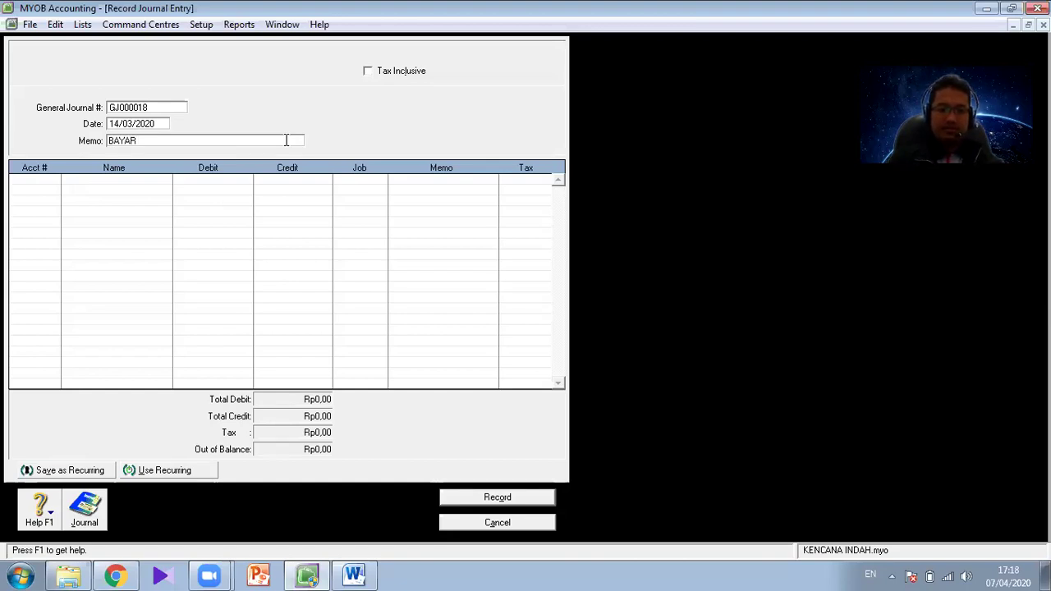
pyautogui.write('BAYAR REKENING LISTRIK')
pyautogui.click(30, 179)
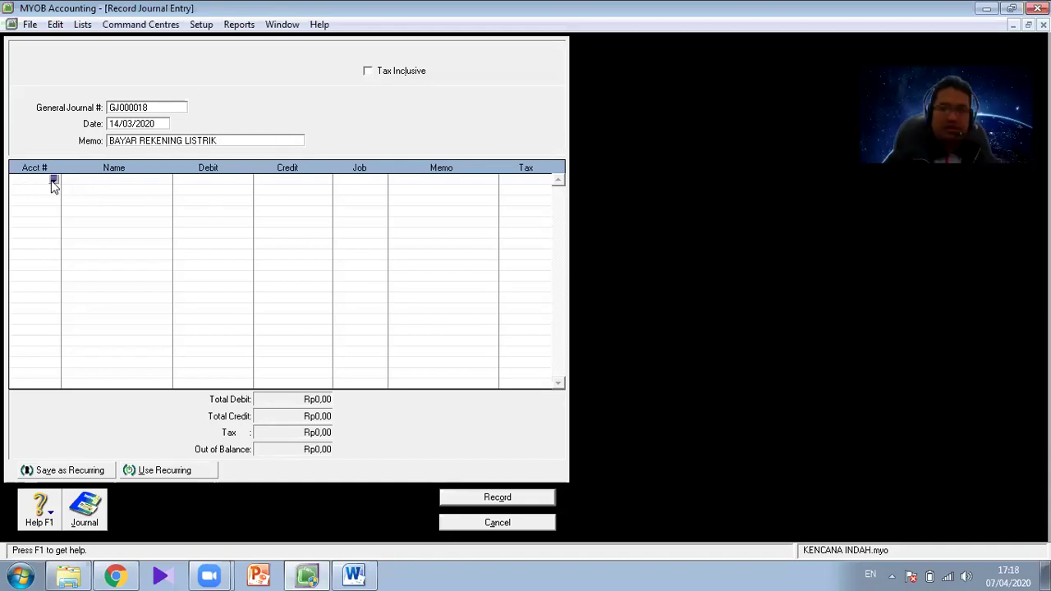
# Add account 6-1100 BIAYA LISTRIK as the first journal line, check the bill in the Word exercise, and enter a debit of Rp35.000
pyautogui.click(54, 180)
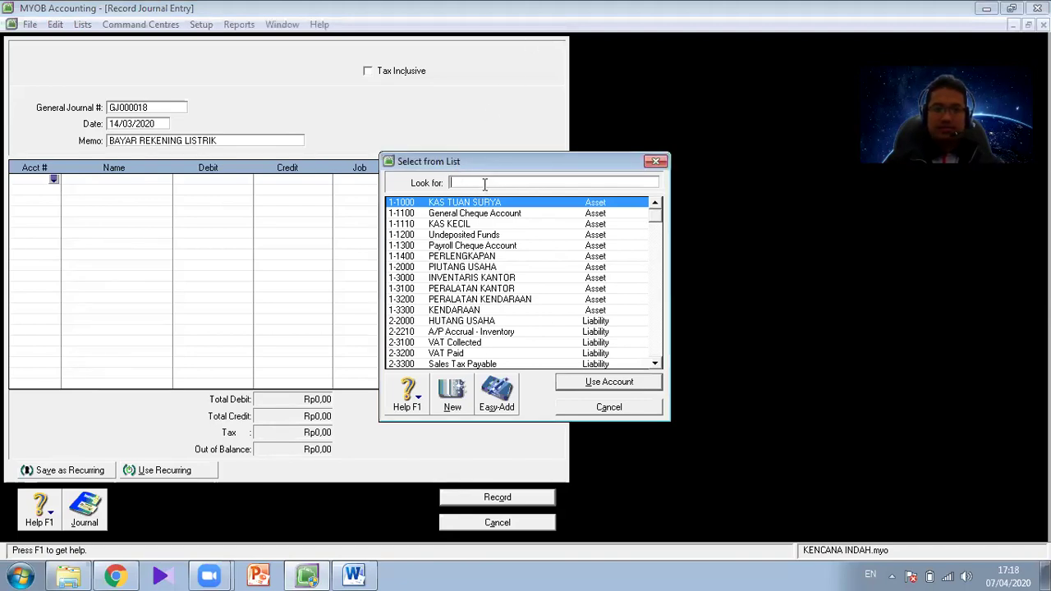
pyautogui.write('6-1100')
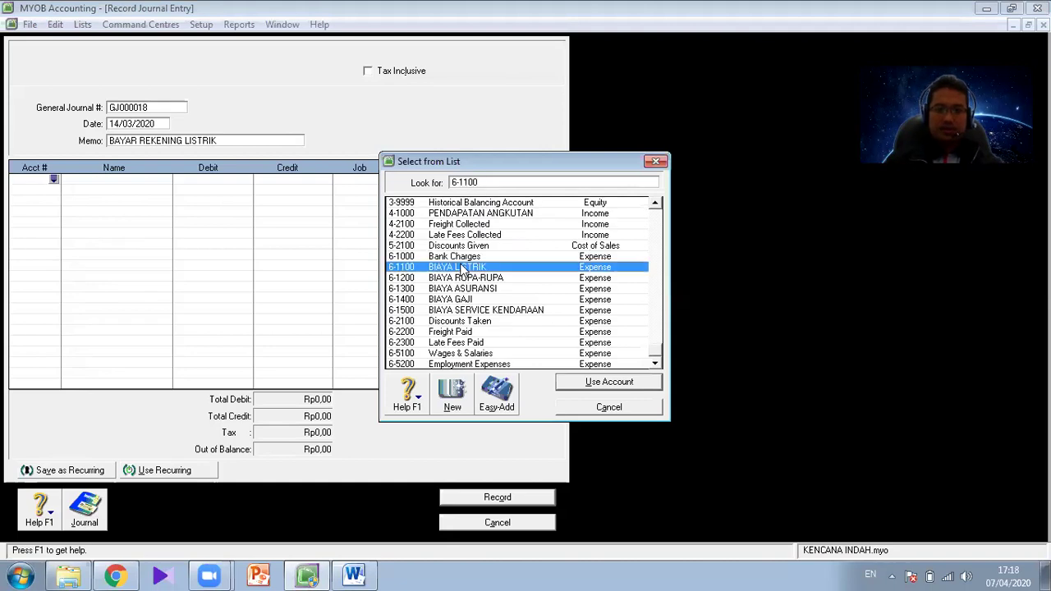
pyautogui.press('Return')
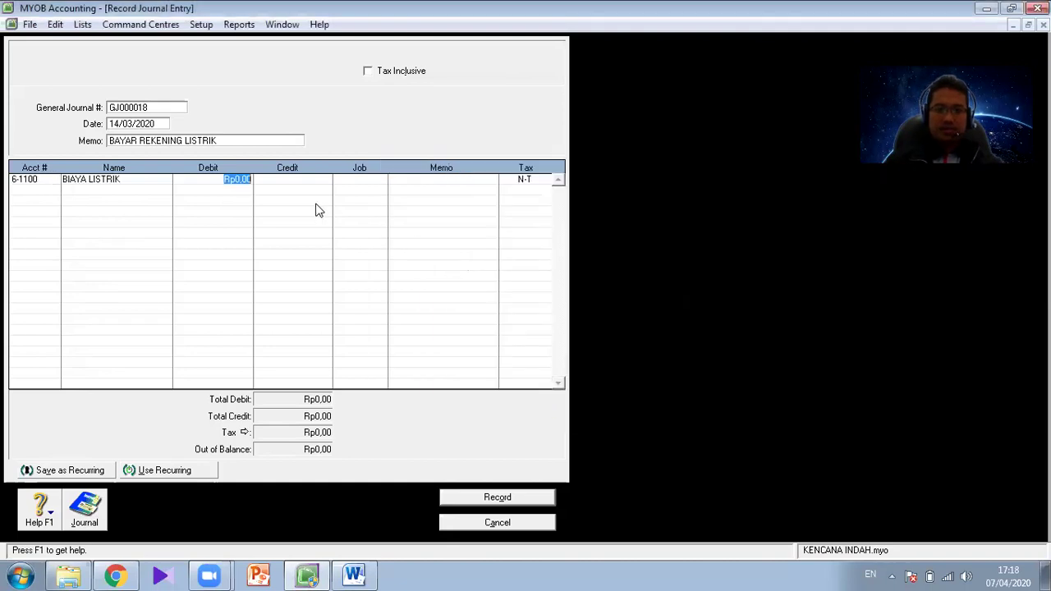
pyautogui.click(353, 575)
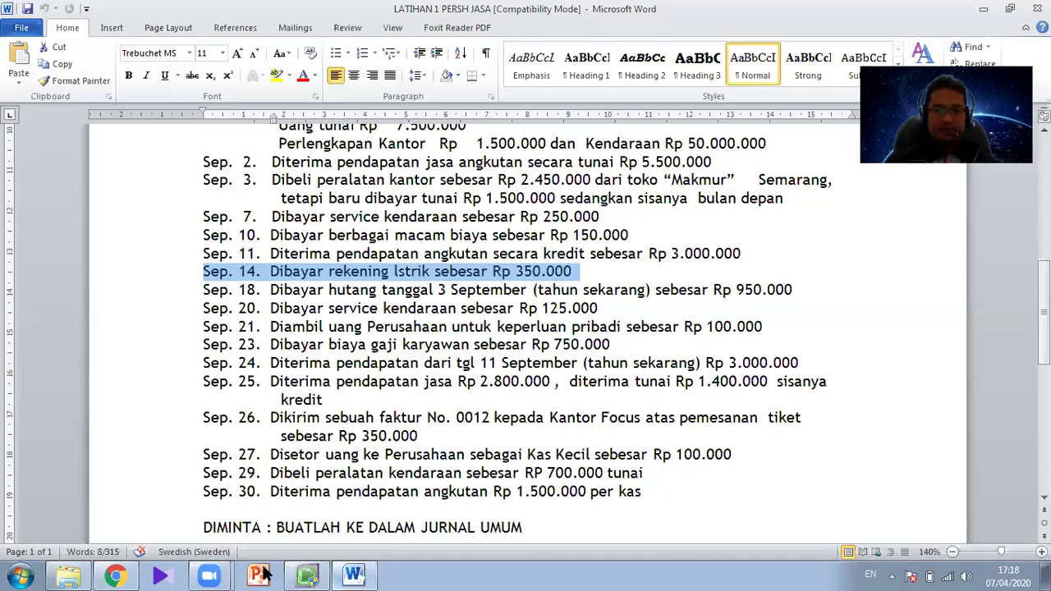
pyautogui.click(210, 575)
pyautogui.click(224, 545)
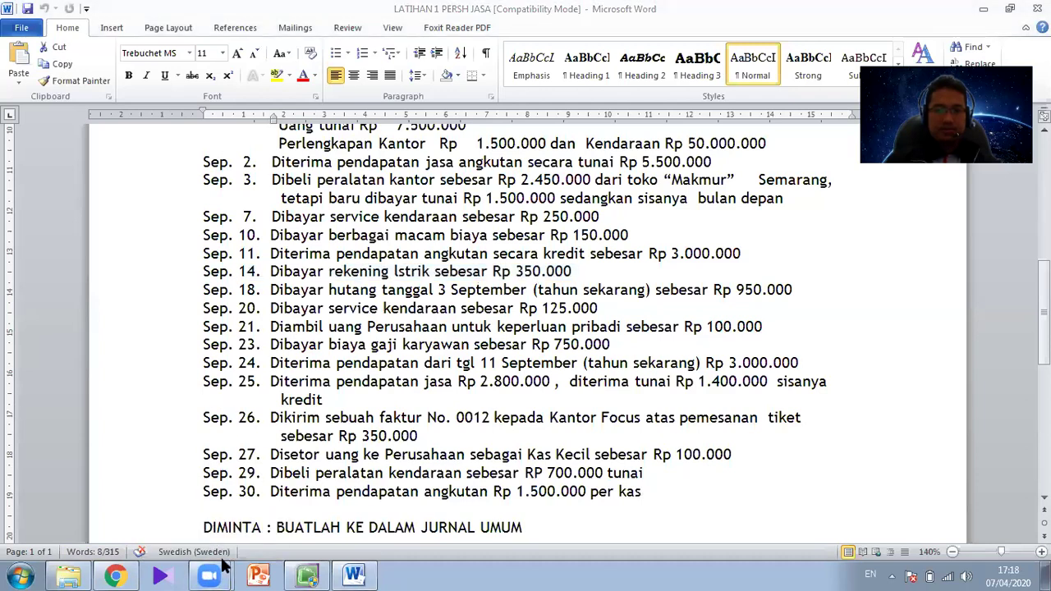
pyautogui.hotkey('alt', 'Tab')
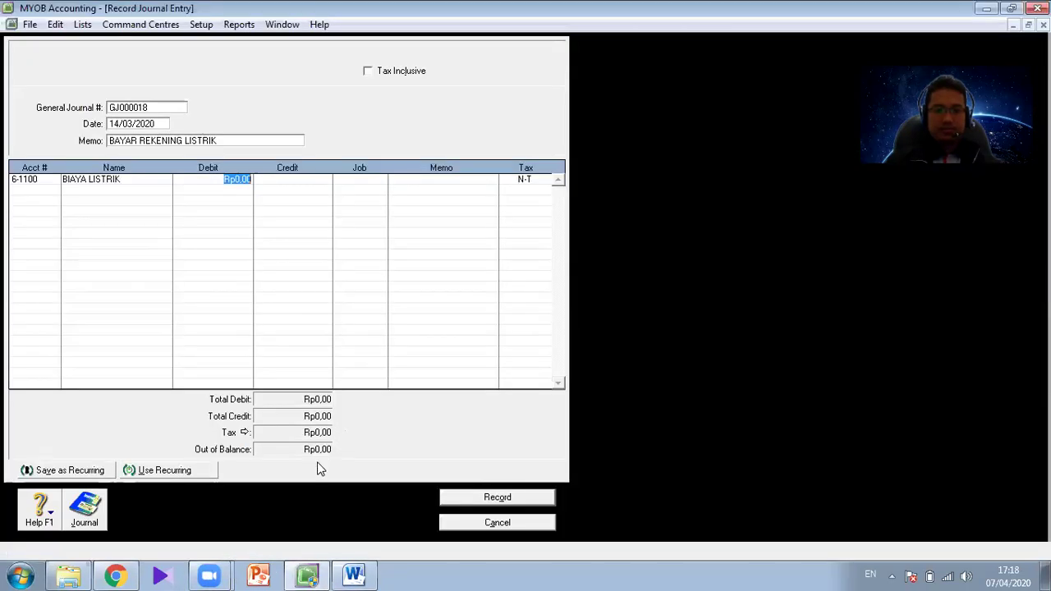
pyautogui.write('35000')
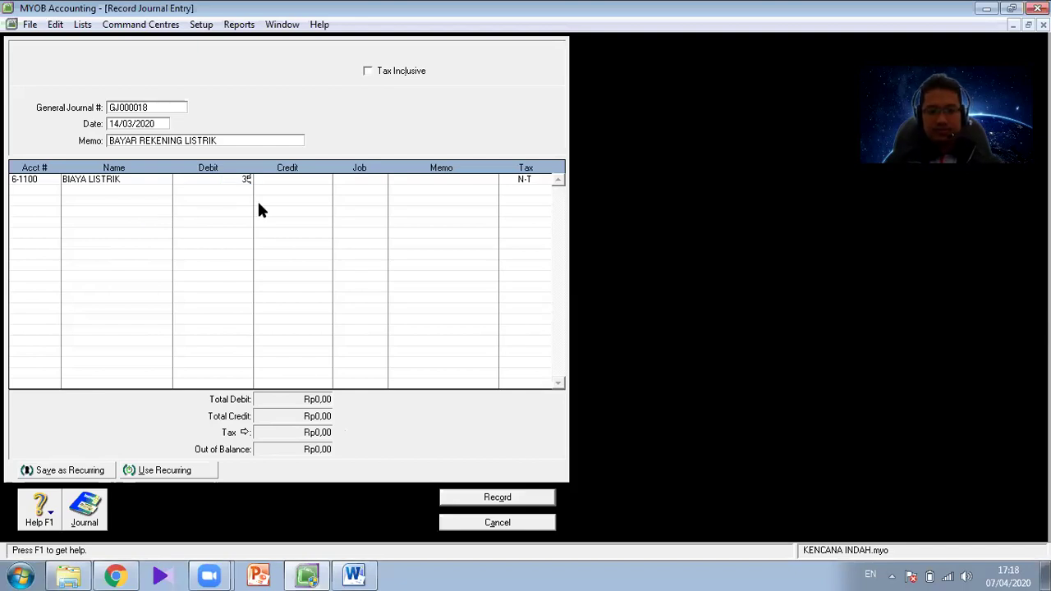
# Add account 1-1000 KAS TUAN SURYA as the second journal line with a credit of Rp35.000
pyautogui.click(16, 190)
pyautogui.click(54, 192)
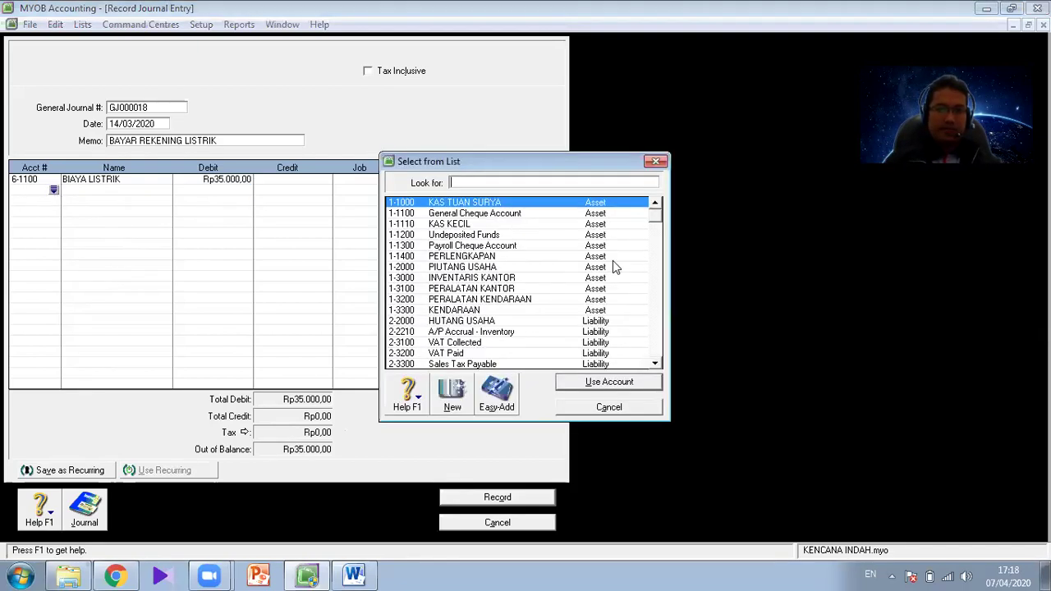
pyautogui.doubleClick(473, 205)
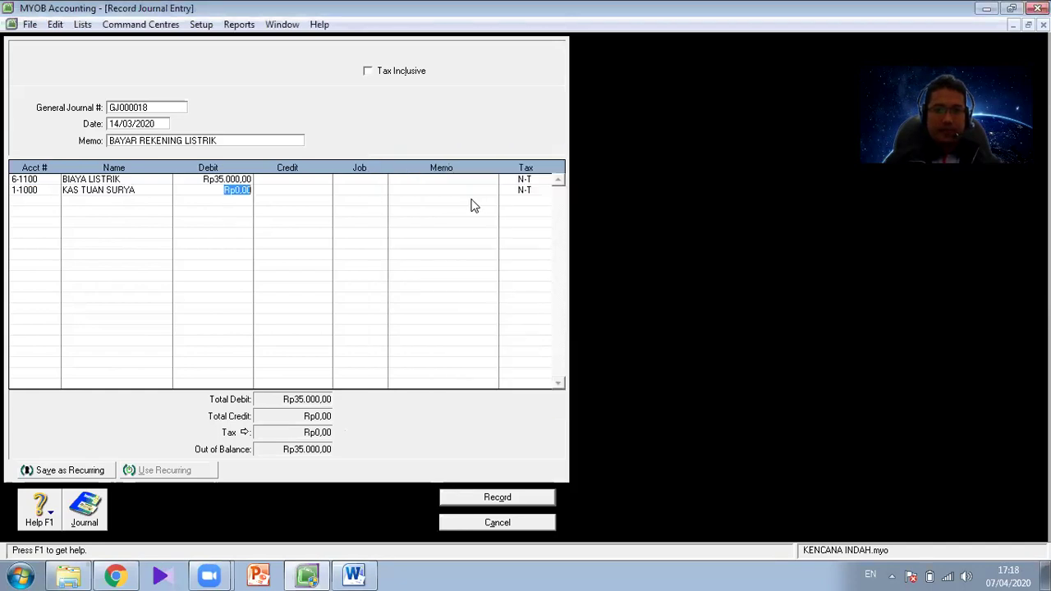
pyautogui.click(289, 194)
# Correct the BIAYA LISTRIK debit and the KAS TUAN SURYA credit to Rp350.000 each
pyautogui.click(222, 178)
pyautogui.write('350.000')
pyautogui.click(303, 192)
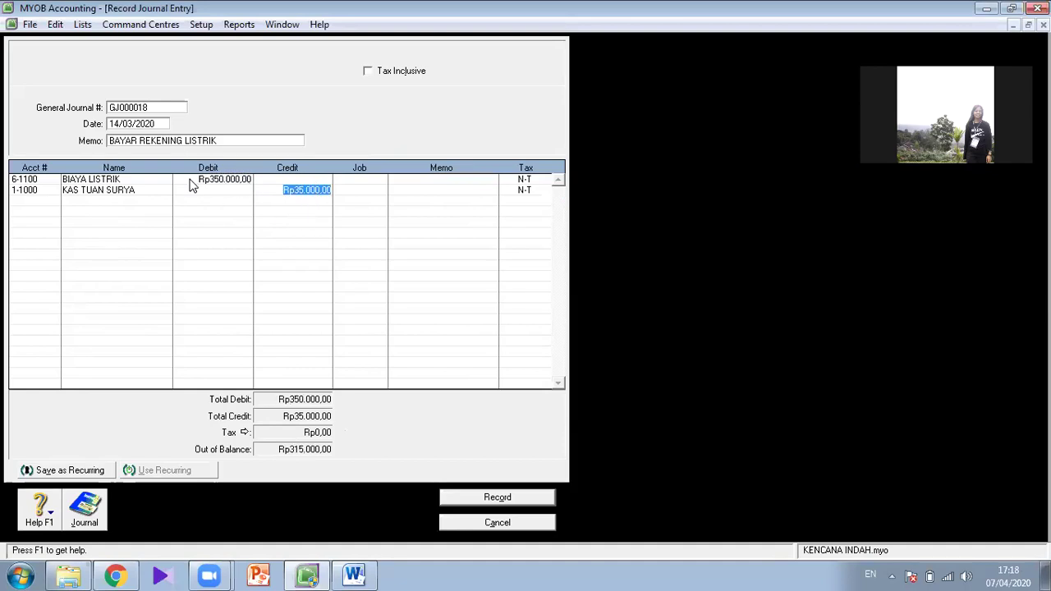
pyautogui.press('Delete')
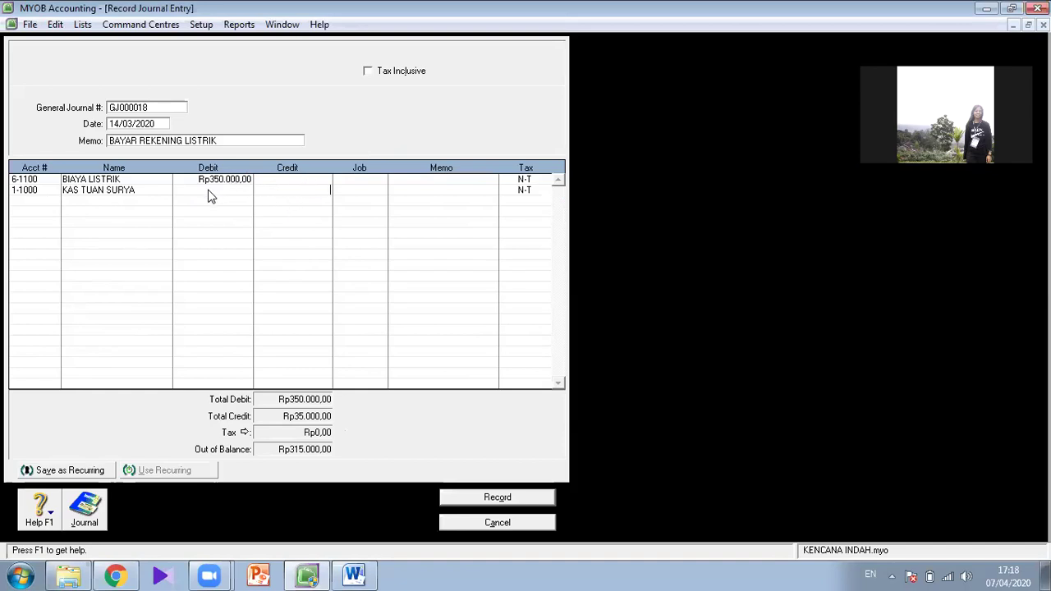
pyautogui.click(33, 194)
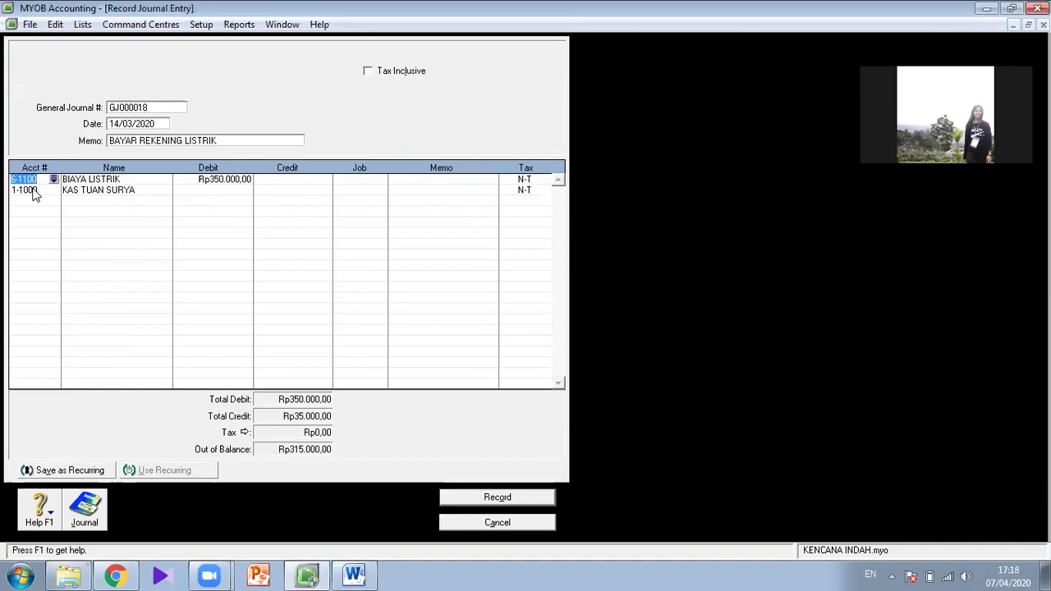
pyautogui.click(276, 193)
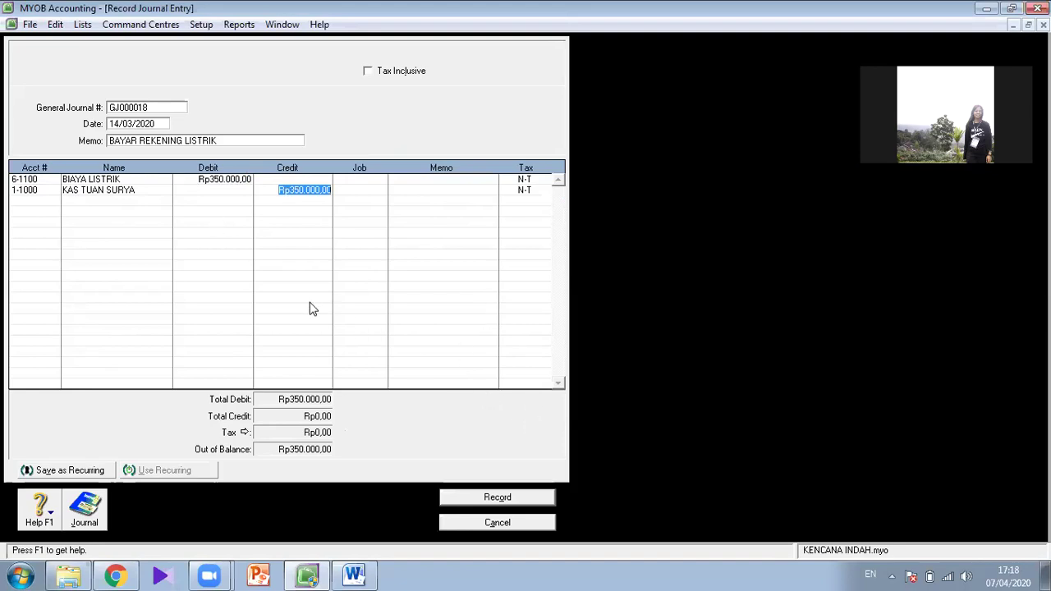
# Record the electricity bill journal entry and check it in the transaction journal
pyautogui.click(479, 497)
pyautogui.click(84, 509)
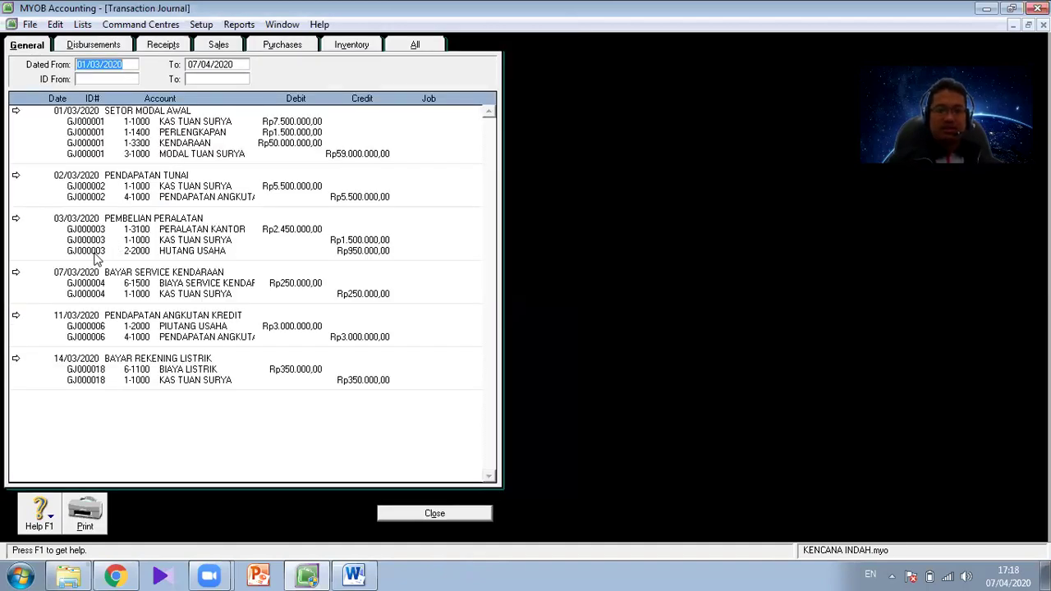
pyautogui.click(420, 515)
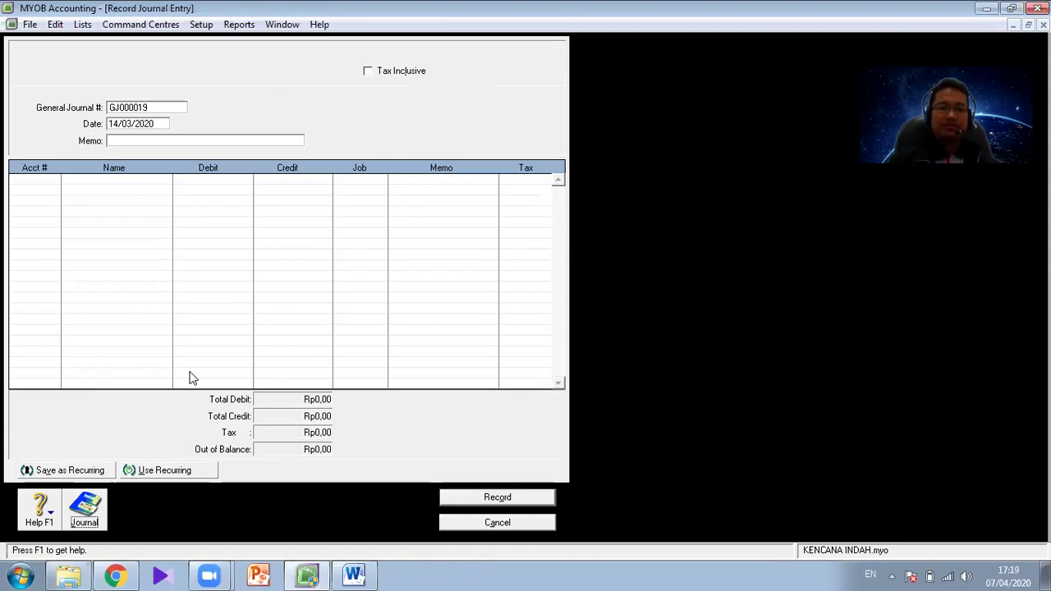
# Switch to the Word exercise and highlight the Sep. 18 debt payment transaction
pyautogui.click(353, 575)
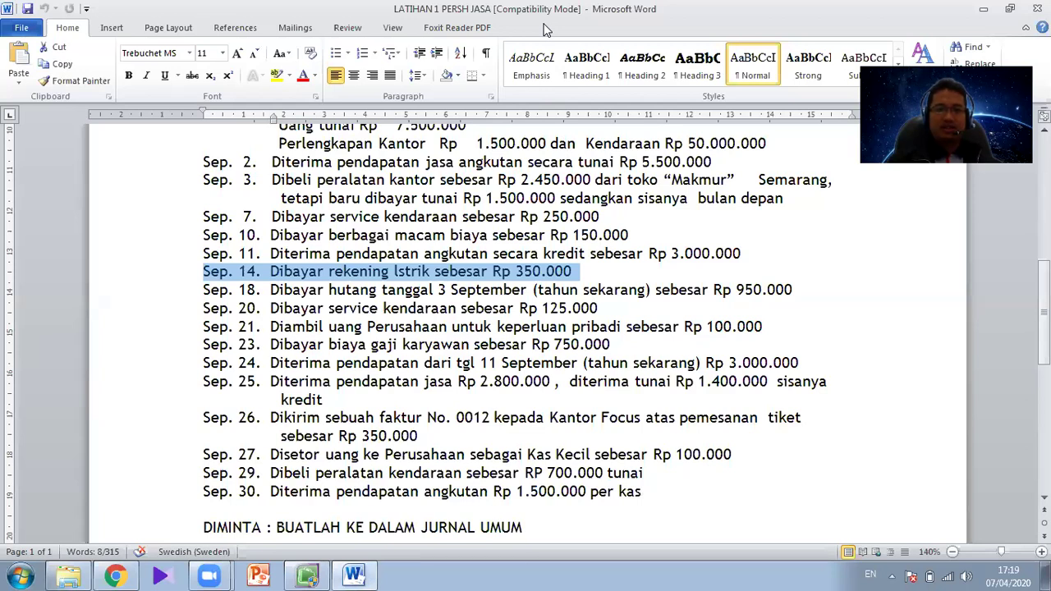
pyautogui.click(919, 482)
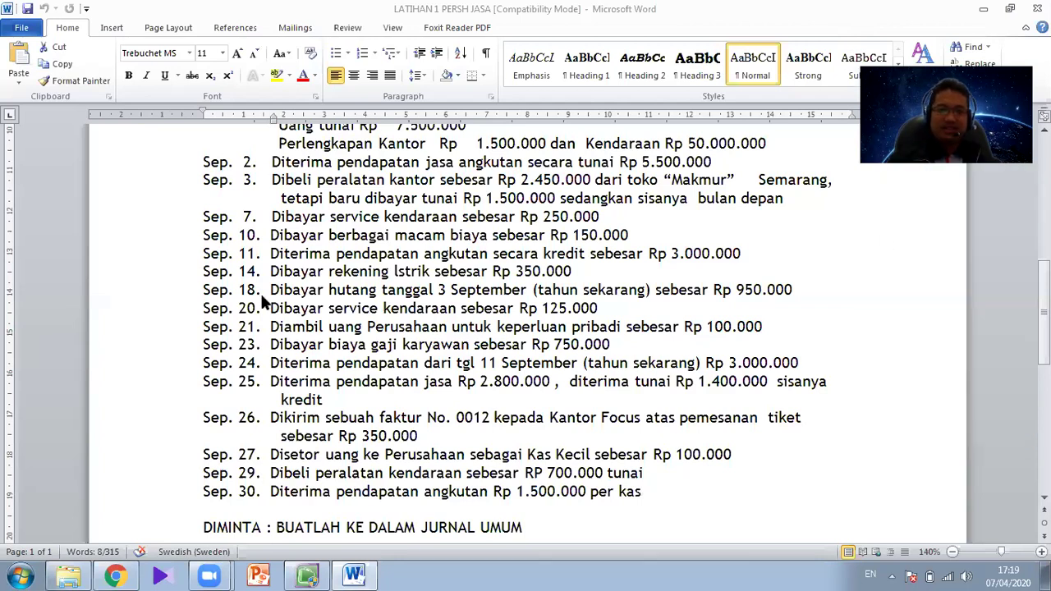
pyautogui.click(125, 325)
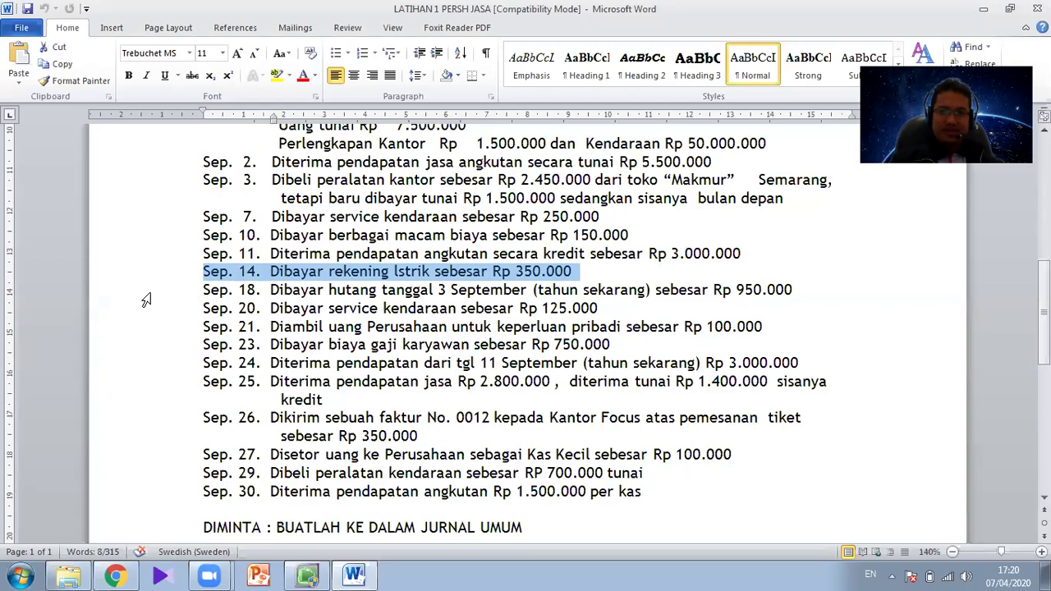
pyautogui.click(146, 296)
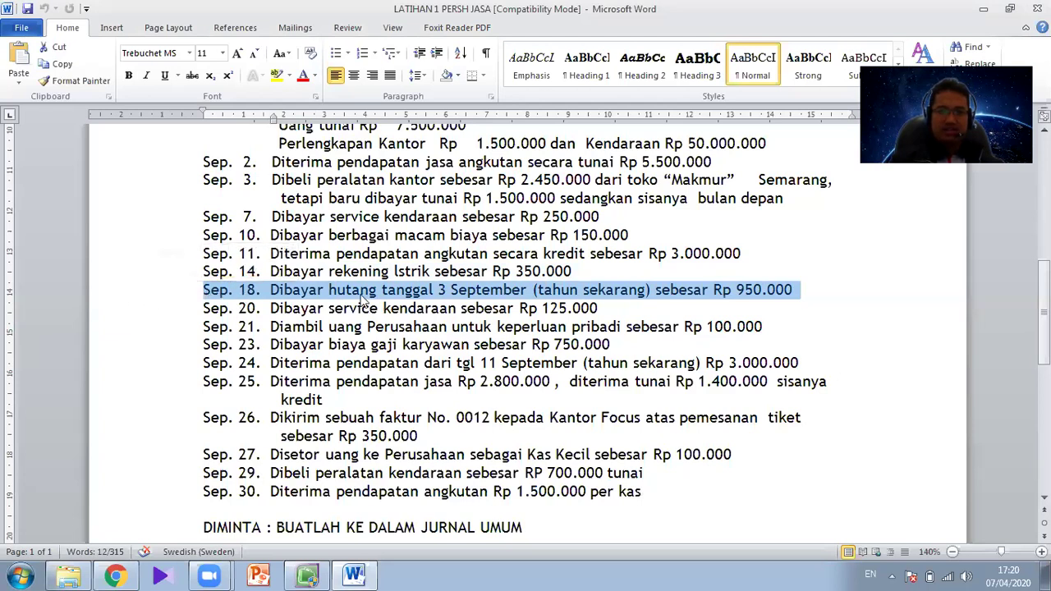
# Replace every "Sep." with "Mar." throughout the exercise document
pyautogui.doubleClick(215, 309)
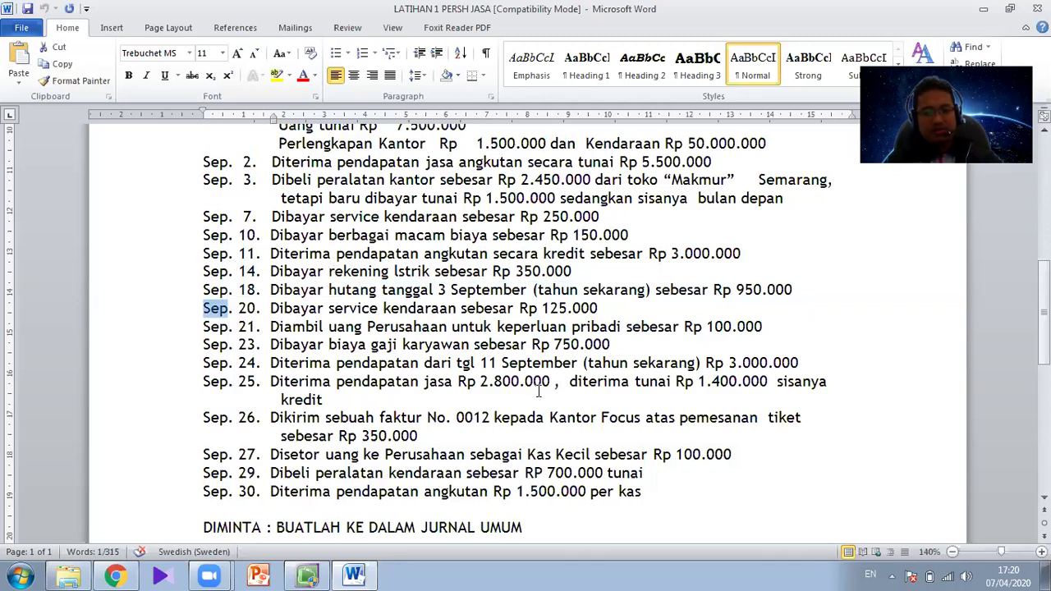
pyautogui.hotkey('ctrl', 'h')
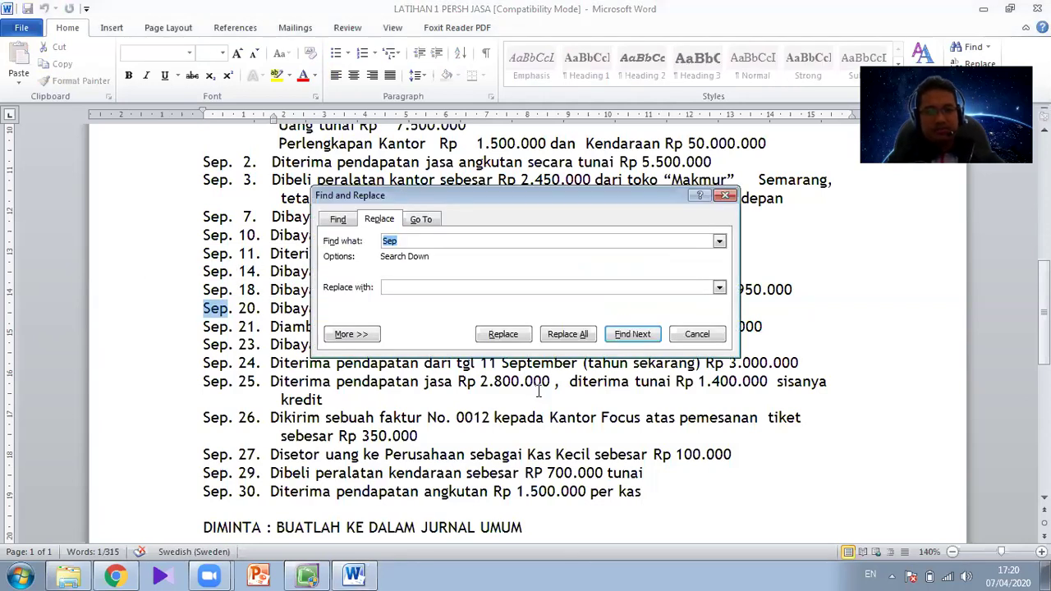
pyautogui.click(402, 290)
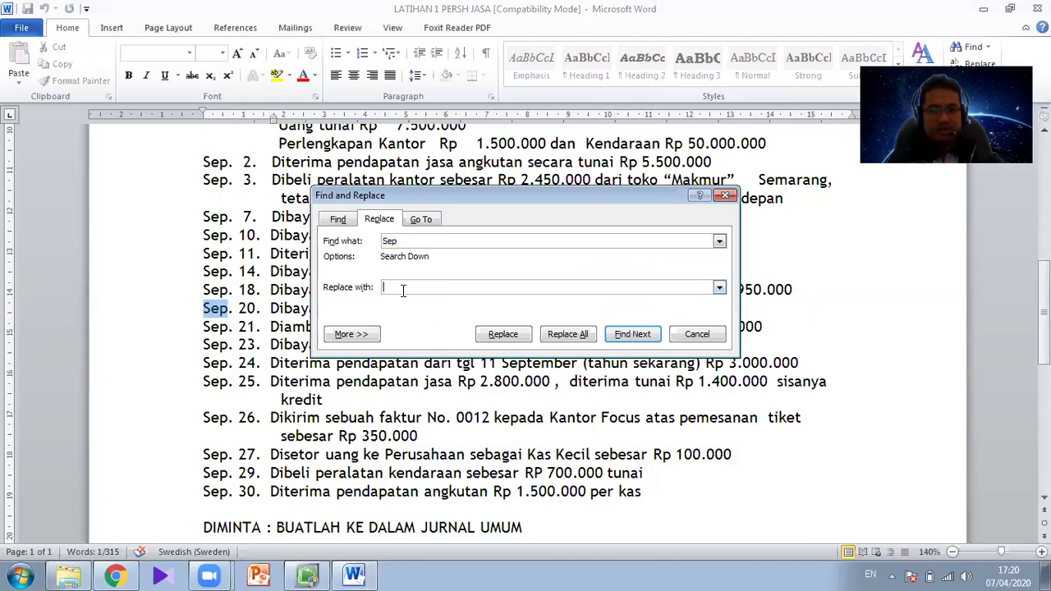
pyautogui.write('mar')
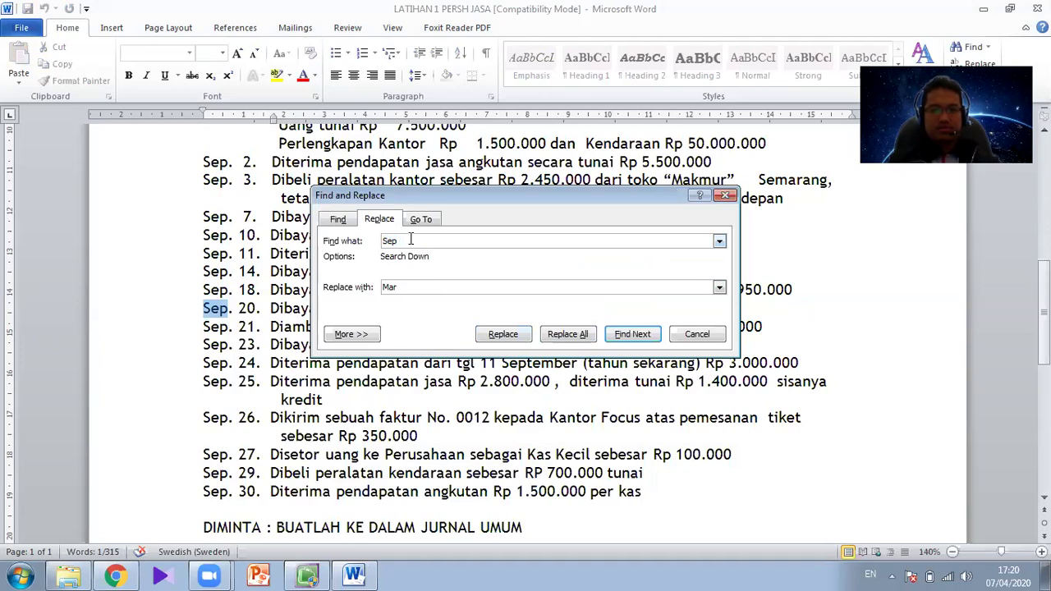
pyautogui.write('.')
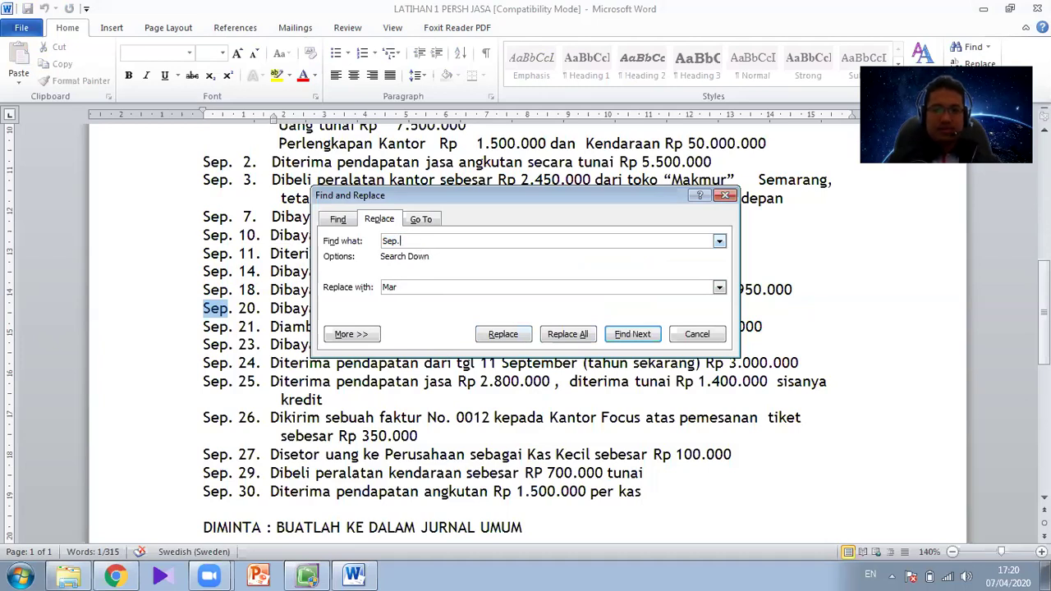
pyautogui.write('.')
pyautogui.click(578, 334)
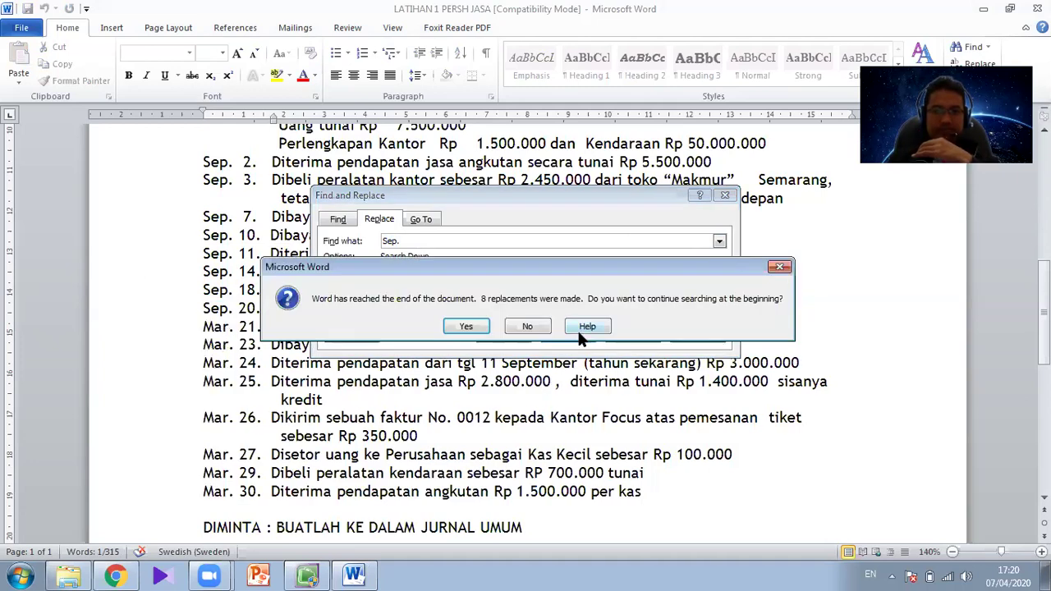
pyautogui.click(464, 327)
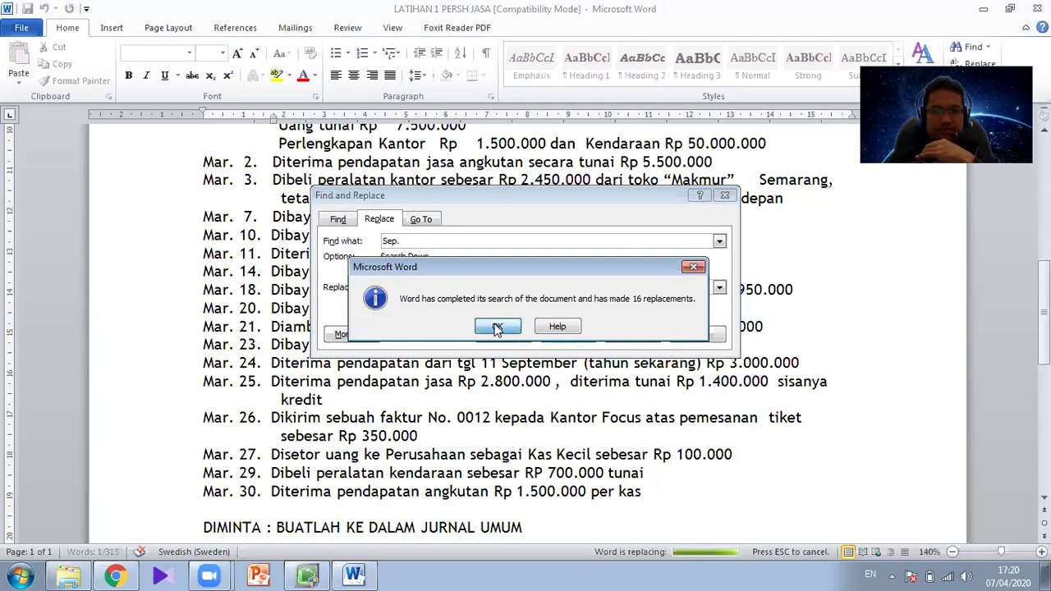
pyautogui.click(495, 326)
pyautogui.click(697, 334)
pyautogui.scroll(3, 135, 324)
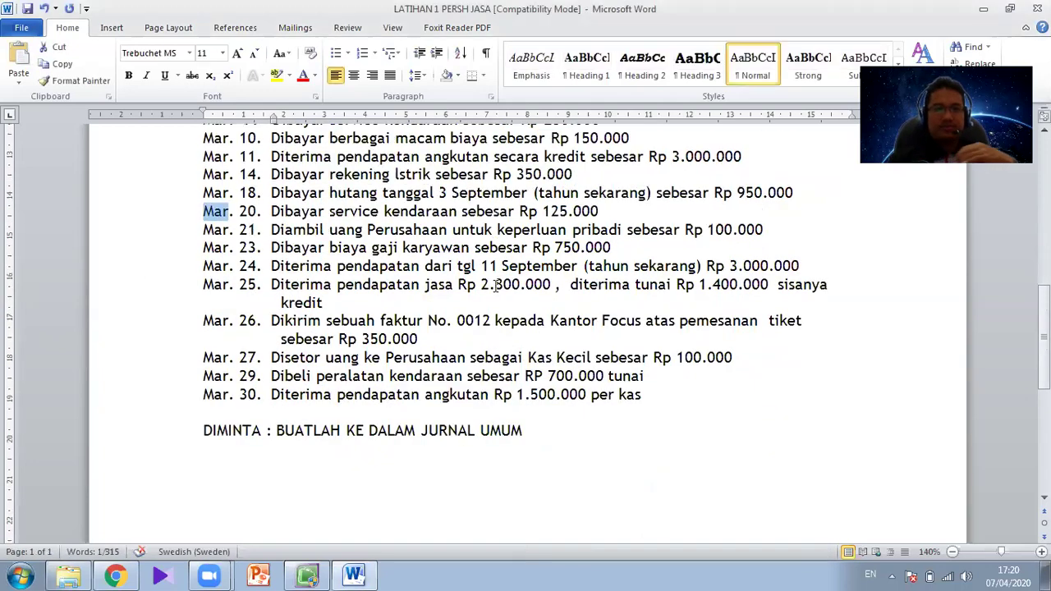
# Highlight the Mar. 18 debt payment transaction for reference and return to MYOB
pyautogui.click(135, 322)
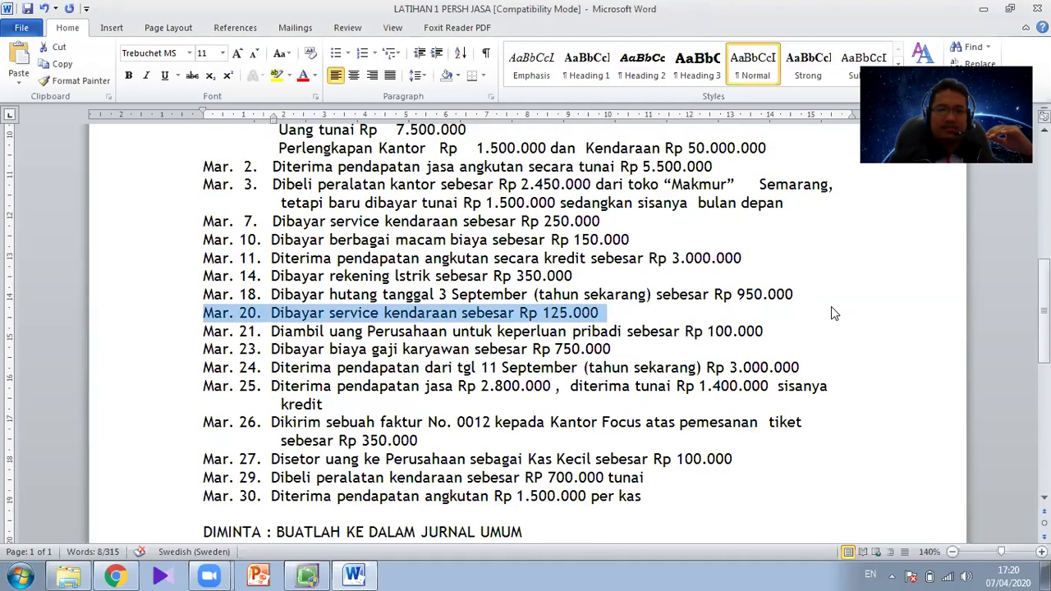
pyautogui.click(152, 295)
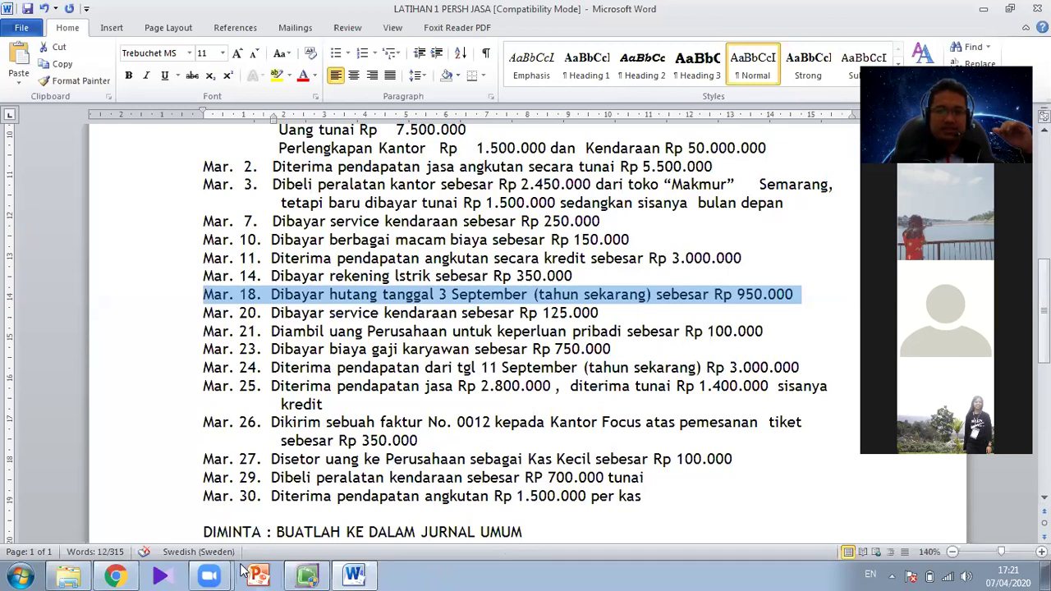
pyautogui.click(307, 575)
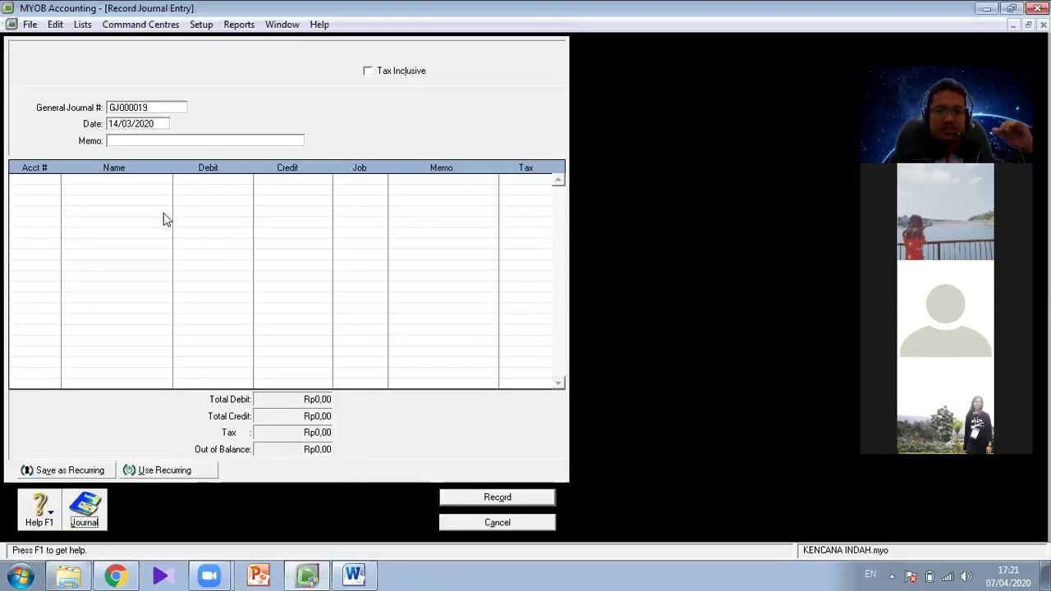
# Set the new journal entry's date to 18/03/2020 and its memo to DIBAYAR HUTANG
pyautogui.click(115, 124)
pyautogui.press('BackSpace')
pyautogui.write('8')
pyautogui.click(140, 140)
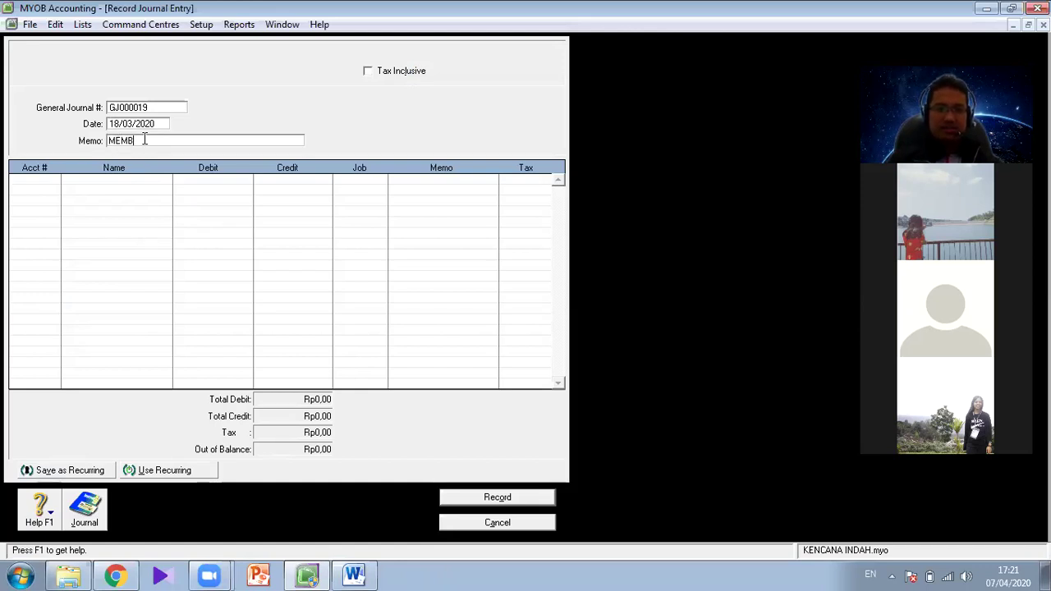
pyautogui.press('BackSpace')
pyautogui.write('DIBAYAR HUTANG')
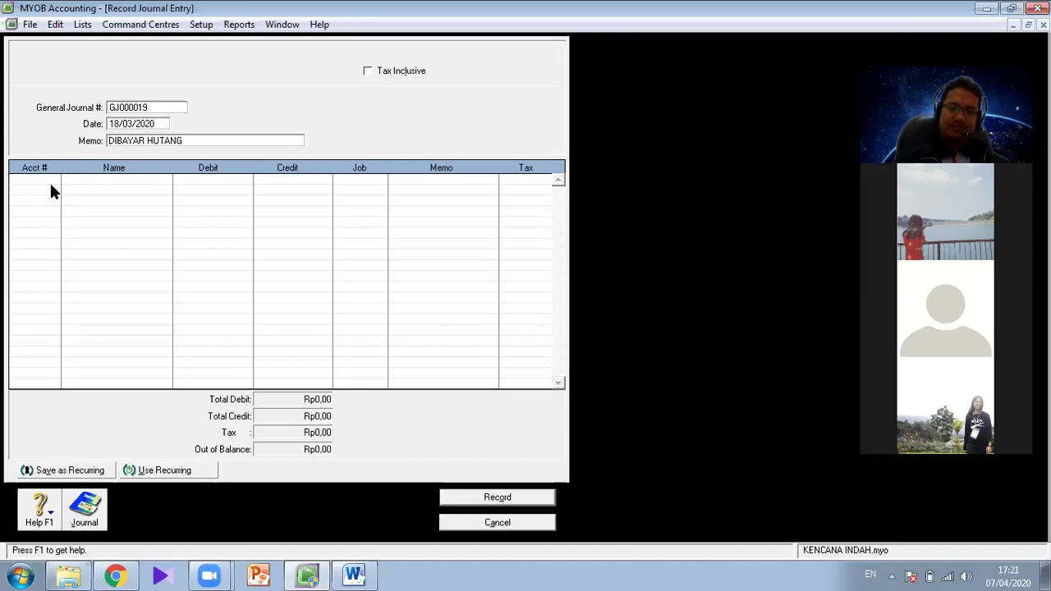
# Add account 2-2000 HUTANG USAHA as the first line of the debt payment entry
pyautogui.click(24, 183)
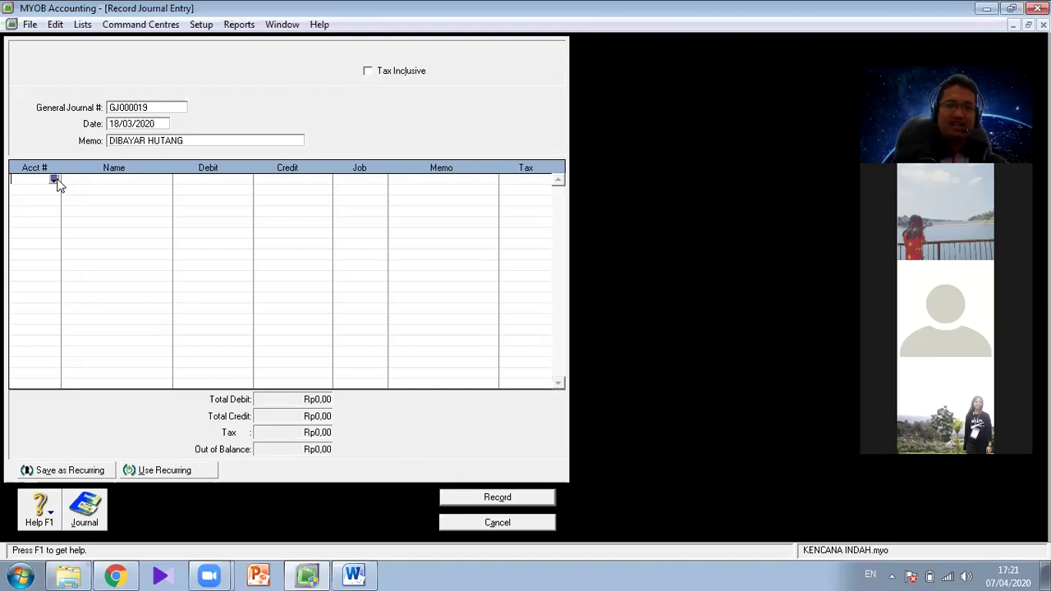
pyautogui.click(53, 179)
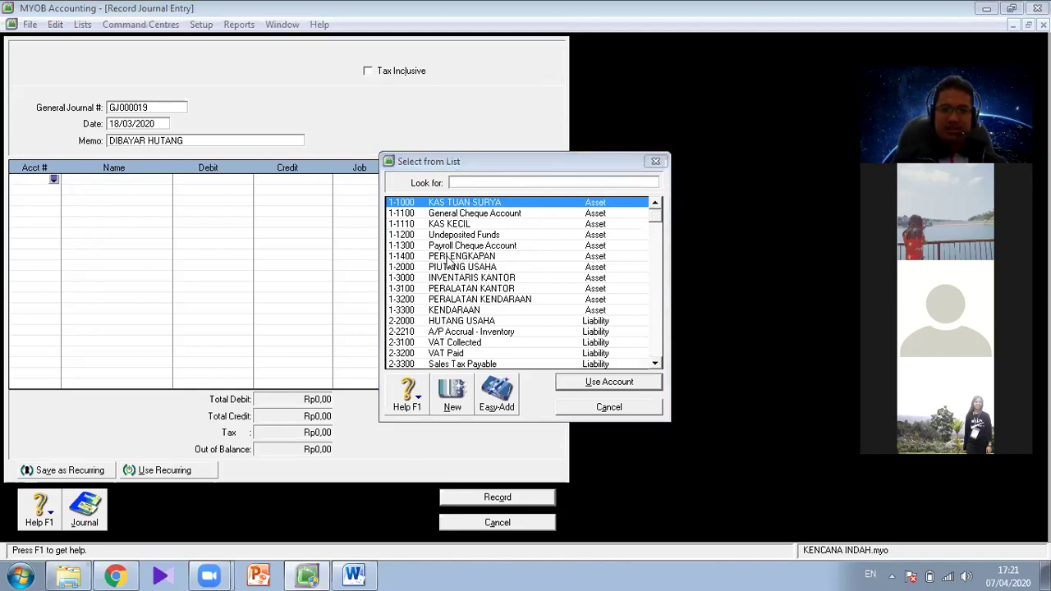
pyautogui.doubleClick(444, 326)
pyautogui.click(465, 338)
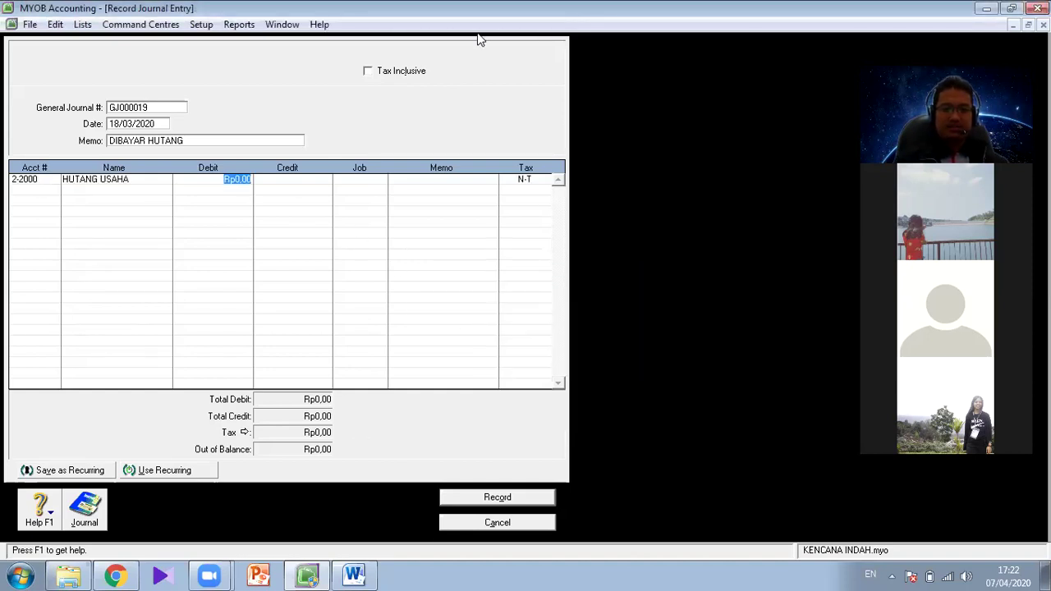
# Check the Mar. 18 debt payment in the exercise document, then debit the HUTANG USAHA line 950000 in MYOB
pyautogui.hotkey('alt', 'Tab')
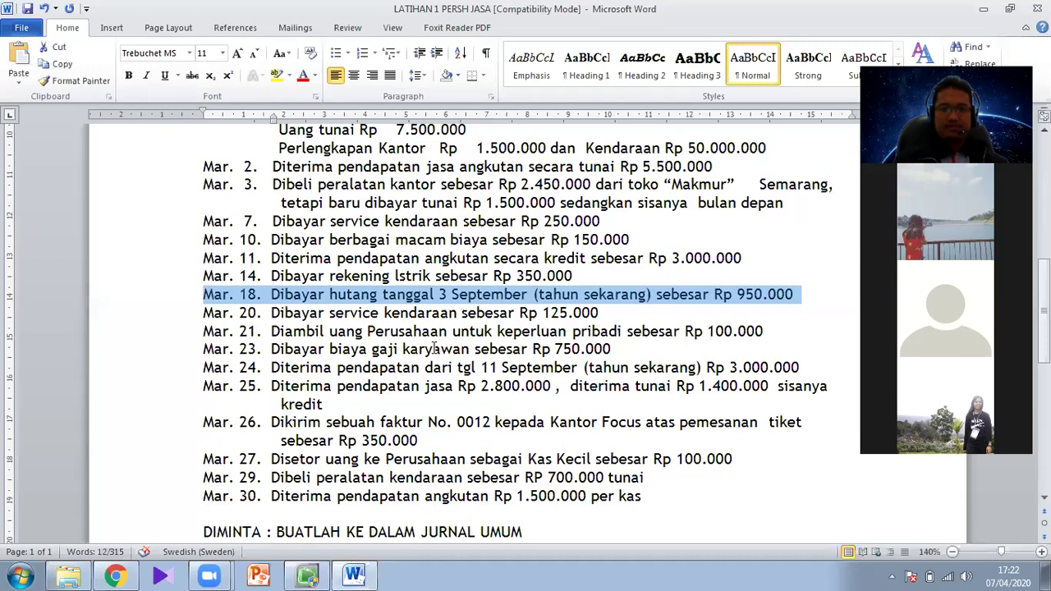
pyautogui.click(732, 318)
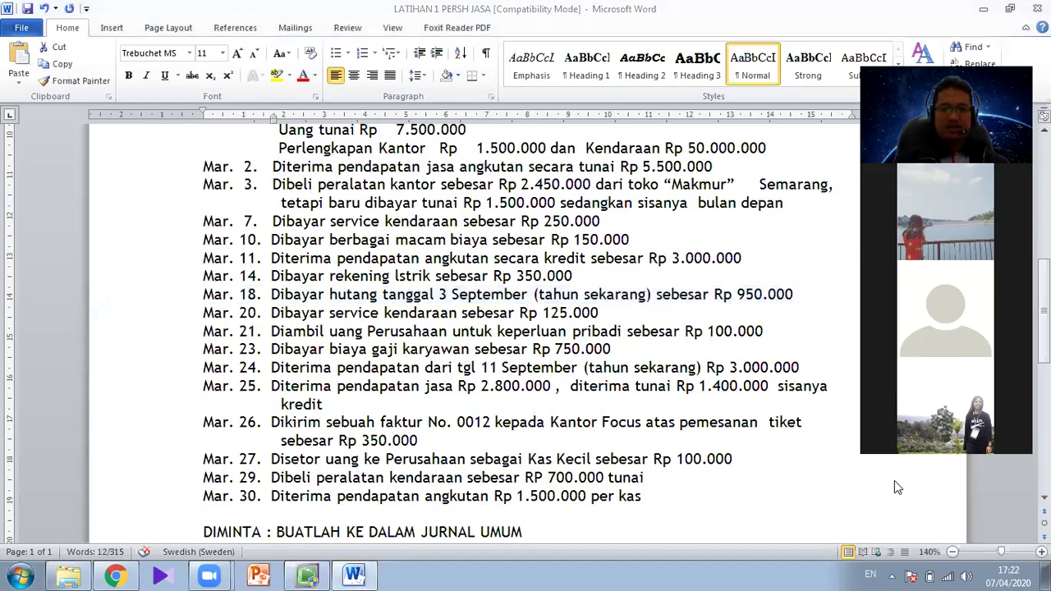
pyautogui.click(167, 295)
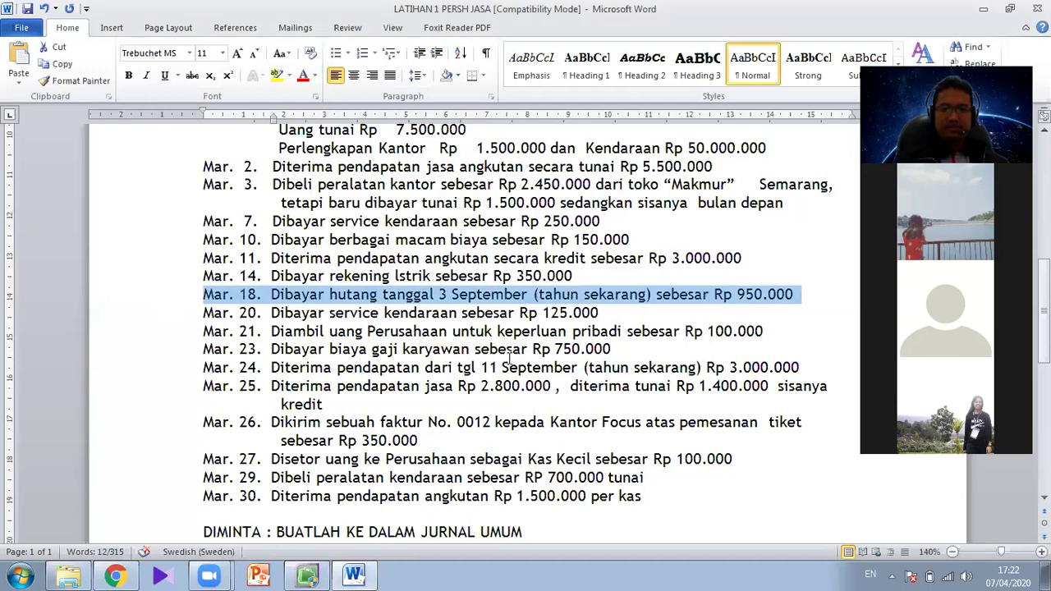
pyautogui.click(319, 574)
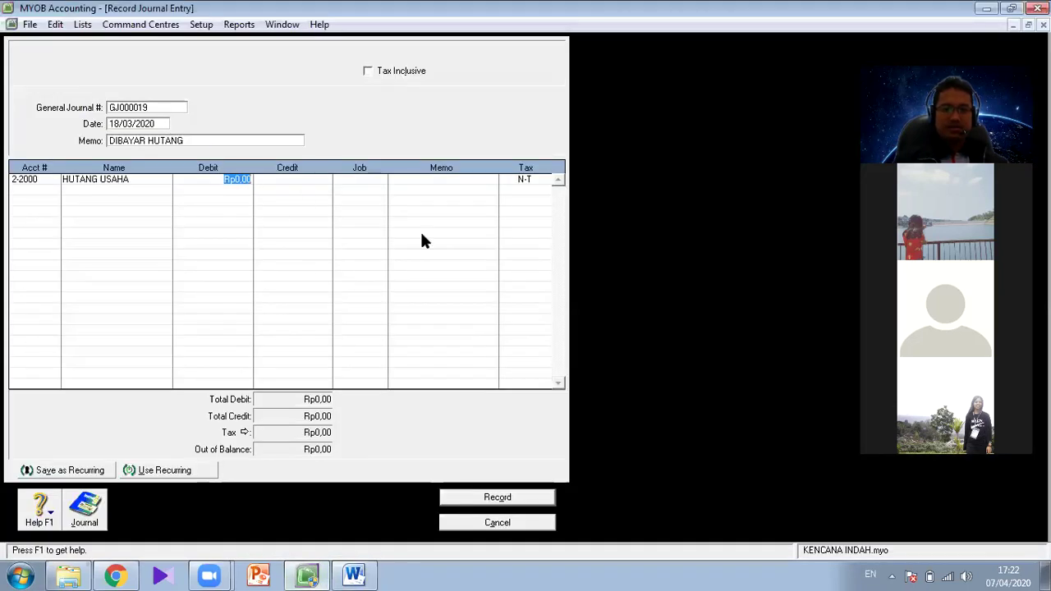
pyautogui.write('950000')
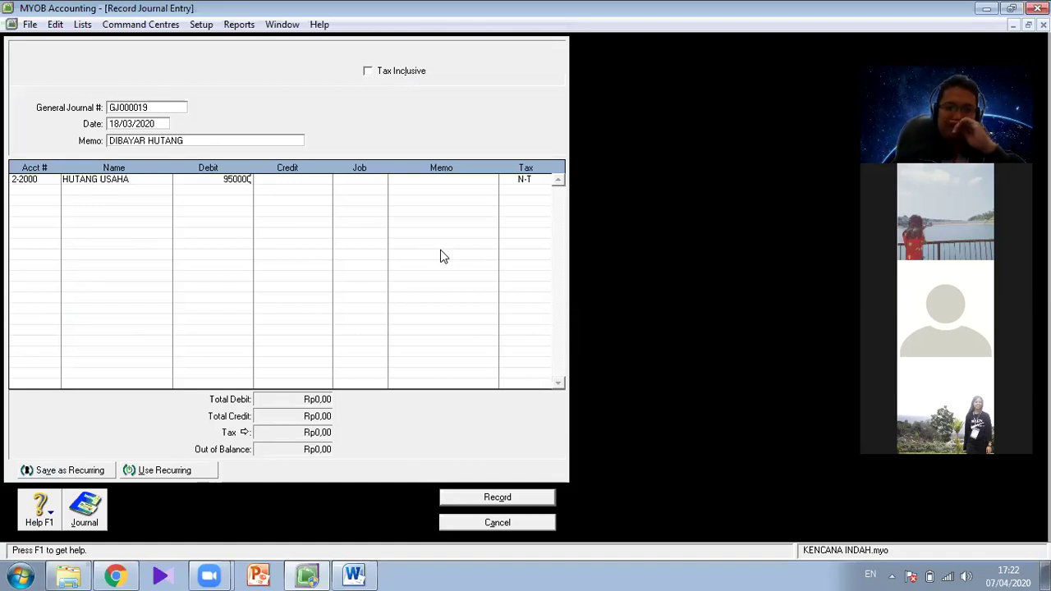
# Add cash account 1-1000 as the second line with a credit of Rp950.000,00 and record the debt payment entry
pyautogui.click(32, 192)
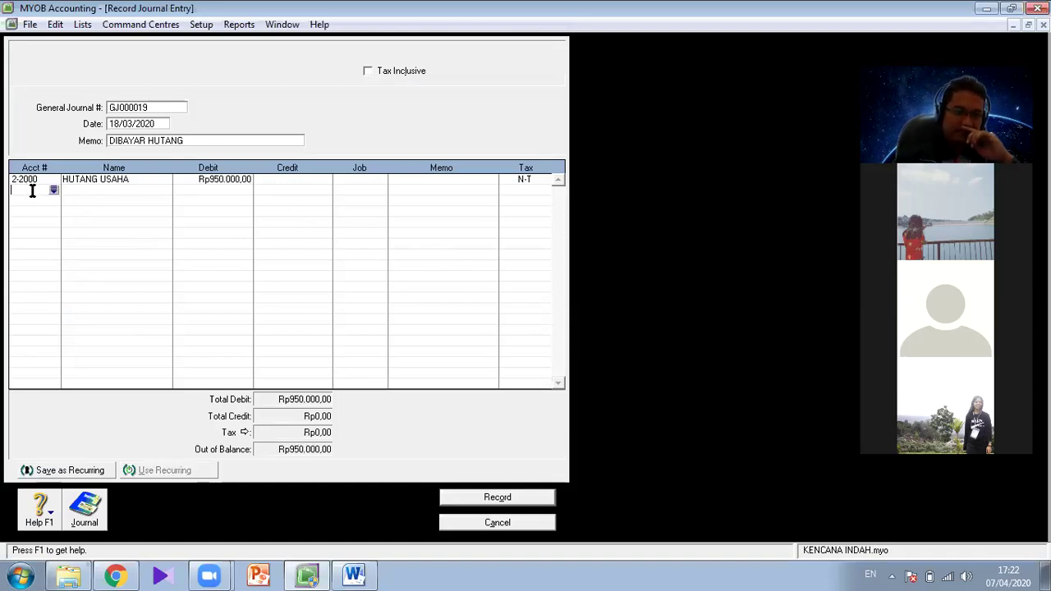
pyautogui.click(53, 192)
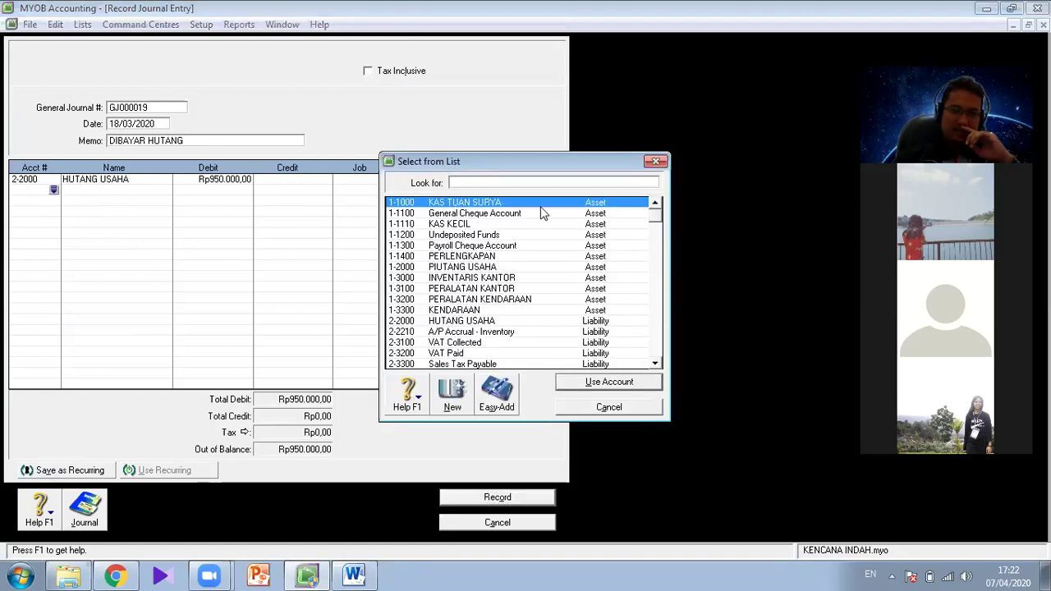
pyautogui.press('Return')
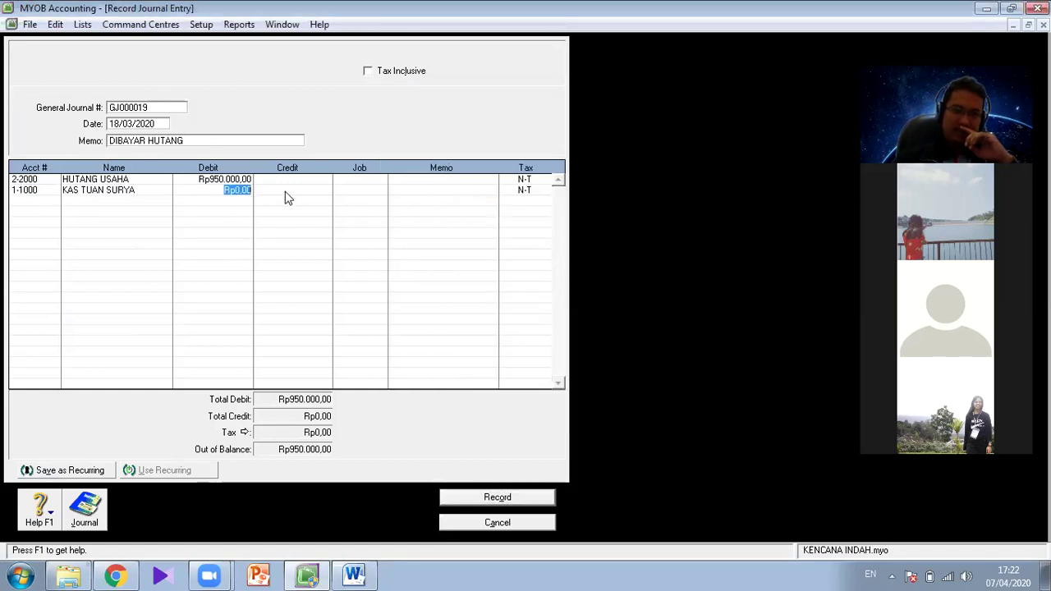
pyautogui.click(285, 192)
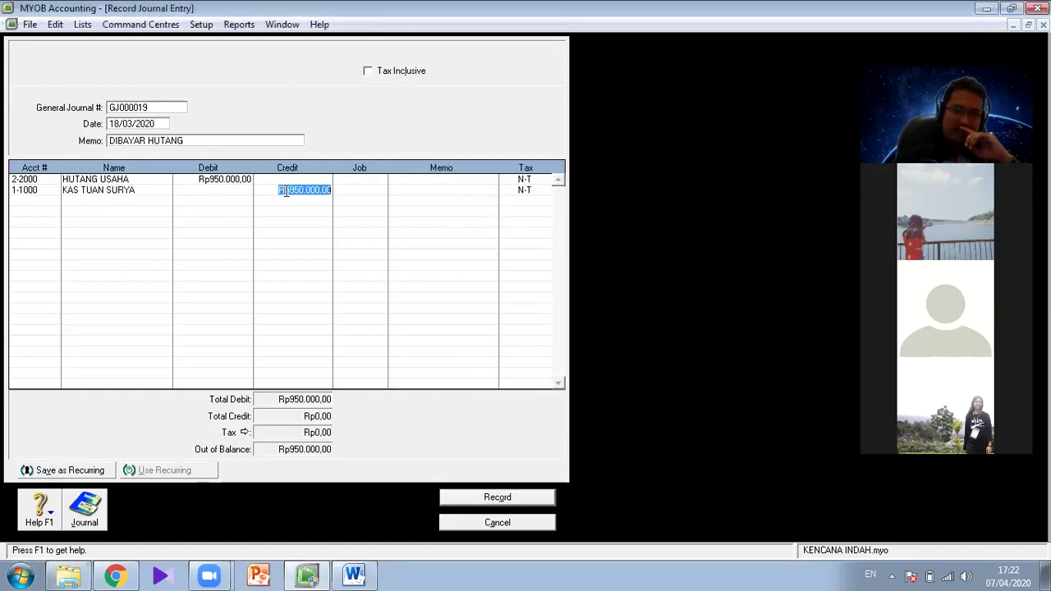
pyautogui.click(538, 6)
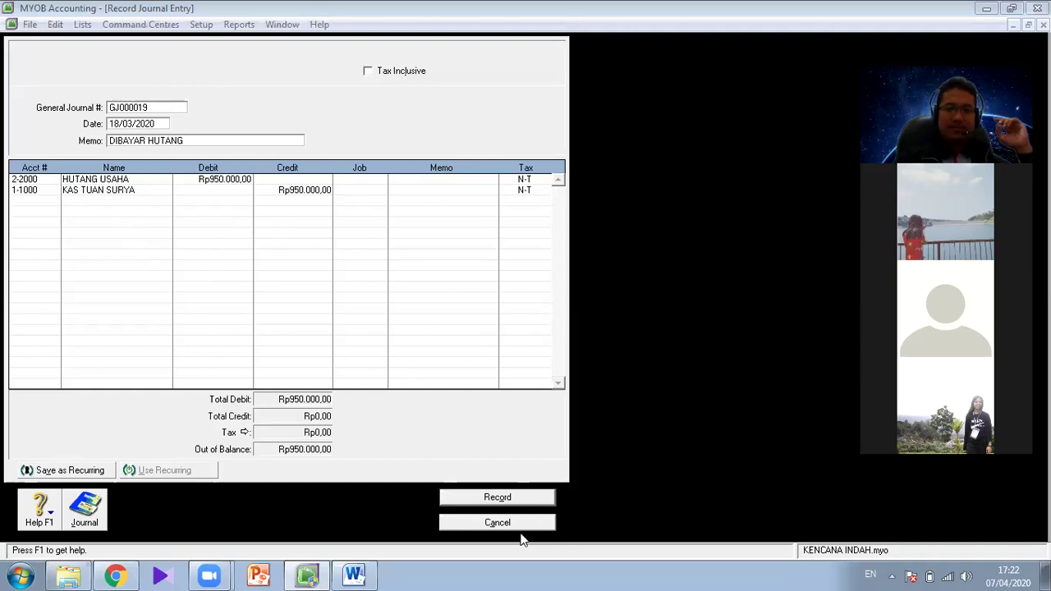
pyautogui.click(498, 498)
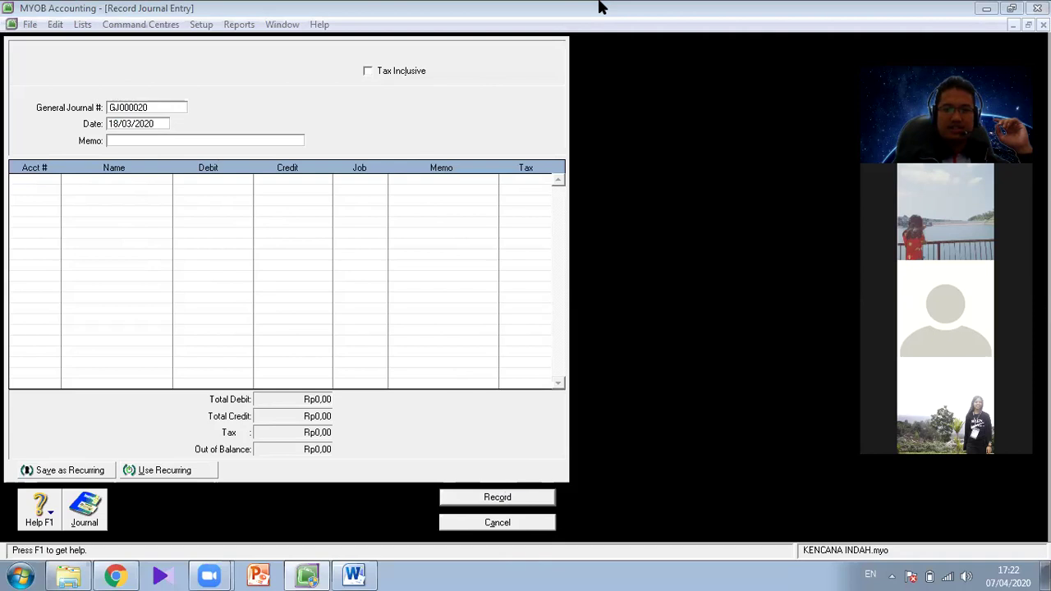
# Switch to the Word exercise document, highlight the Mar. 20 vehicle service transaction for reference and return to MYOB
pyautogui.click(332, 575)
pyautogui.click(351, 575)
pyautogui.click(351, 575)
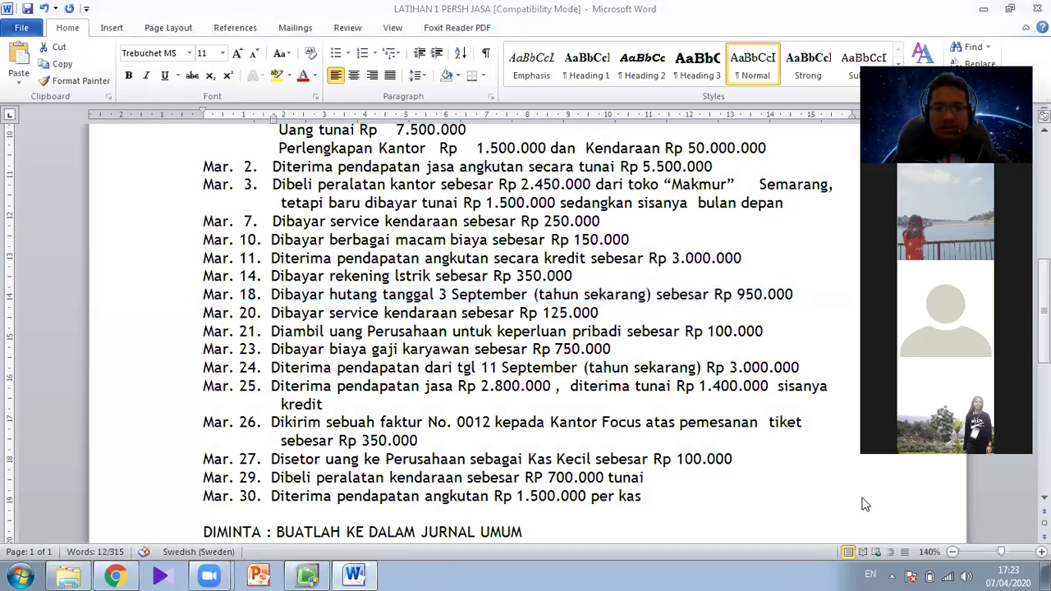
pyautogui.click(148, 332)
pyautogui.click(147, 317)
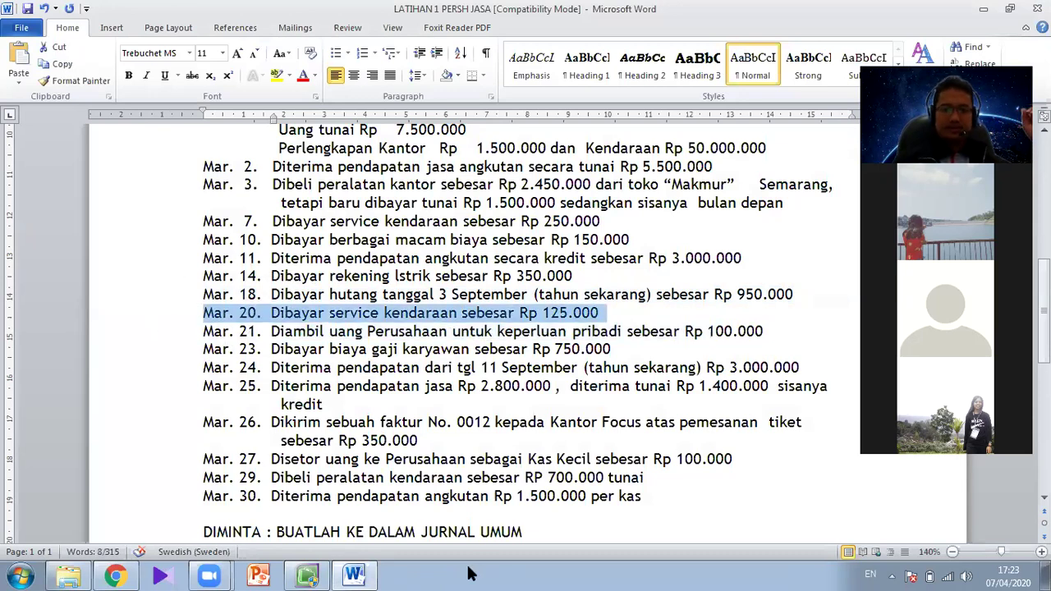
pyautogui.click(307, 575)
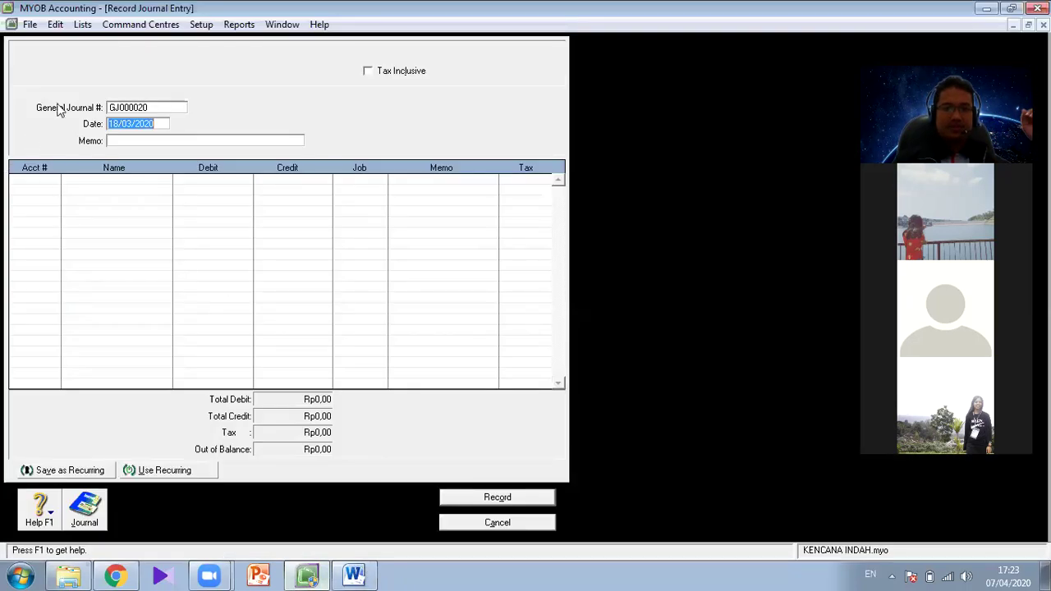
# Set the new journal entry's date to 20/03/2020 and its memo to SERVICE KENDARAAN
pyautogui.click(113, 125)
pyautogui.press('BackSpace')
pyautogui.press('Delete')
pyautogui.write('20')
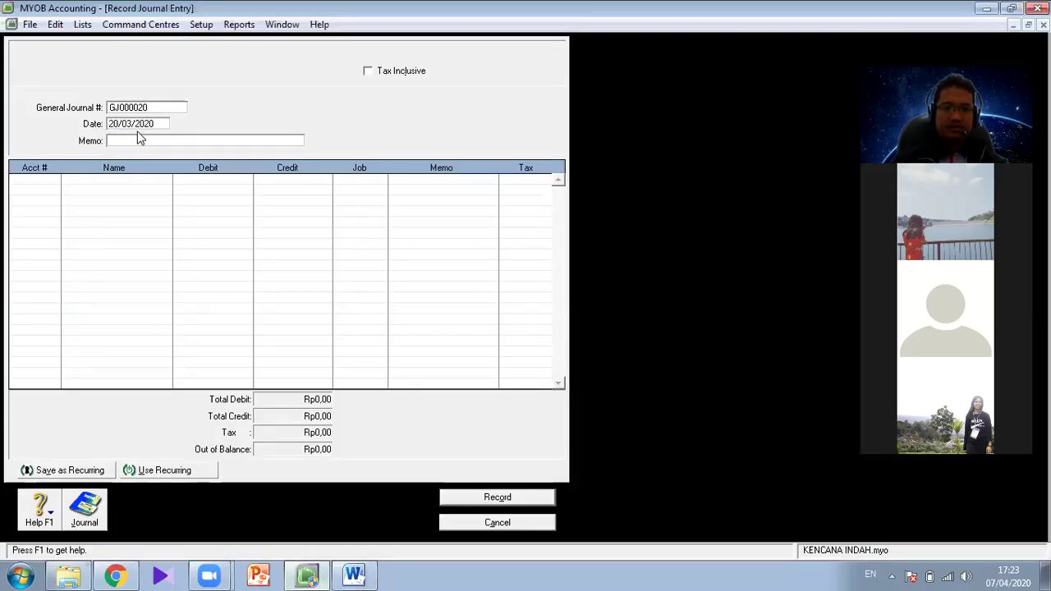
pyautogui.write('SERVICE KENDA')
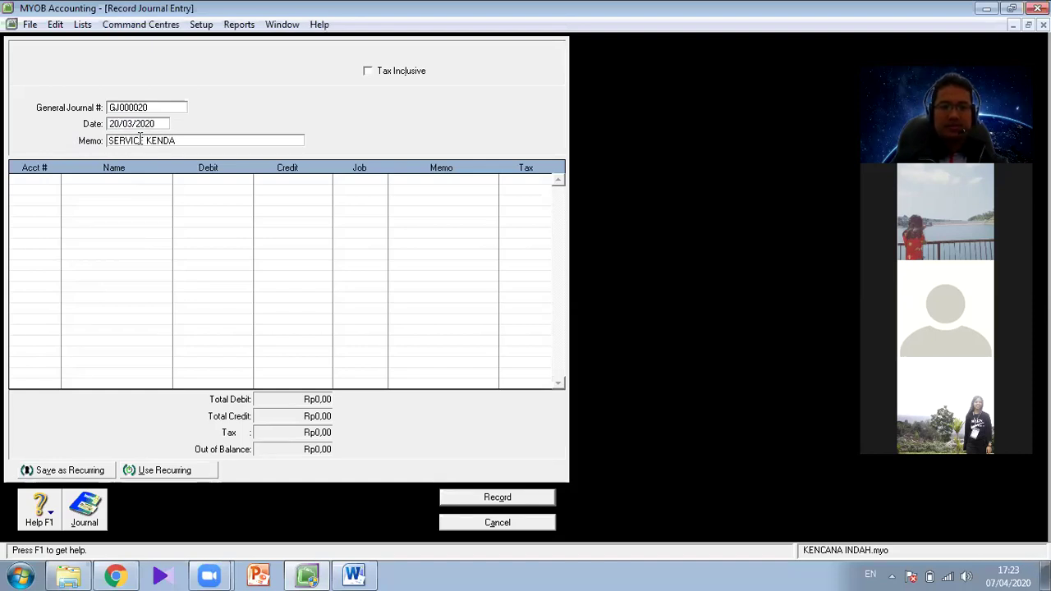
pyautogui.write('RAAN')
# Add account 6-1500 BIAYA SERVICE KENDARAAN as the first line with a debit of 125000
pyautogui.click(38, 182)
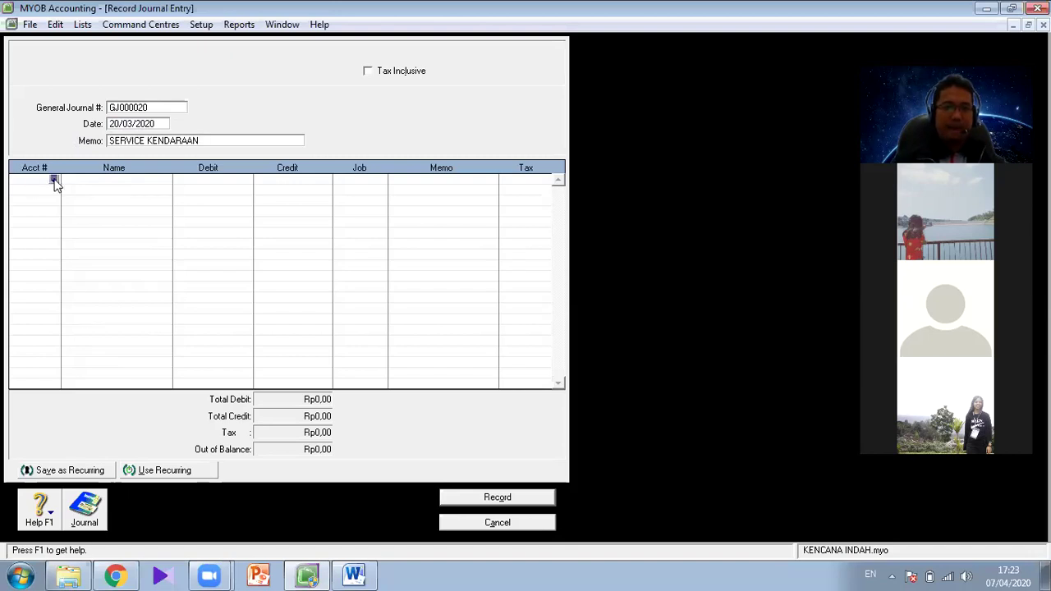
pyautogui.click(53, 180)
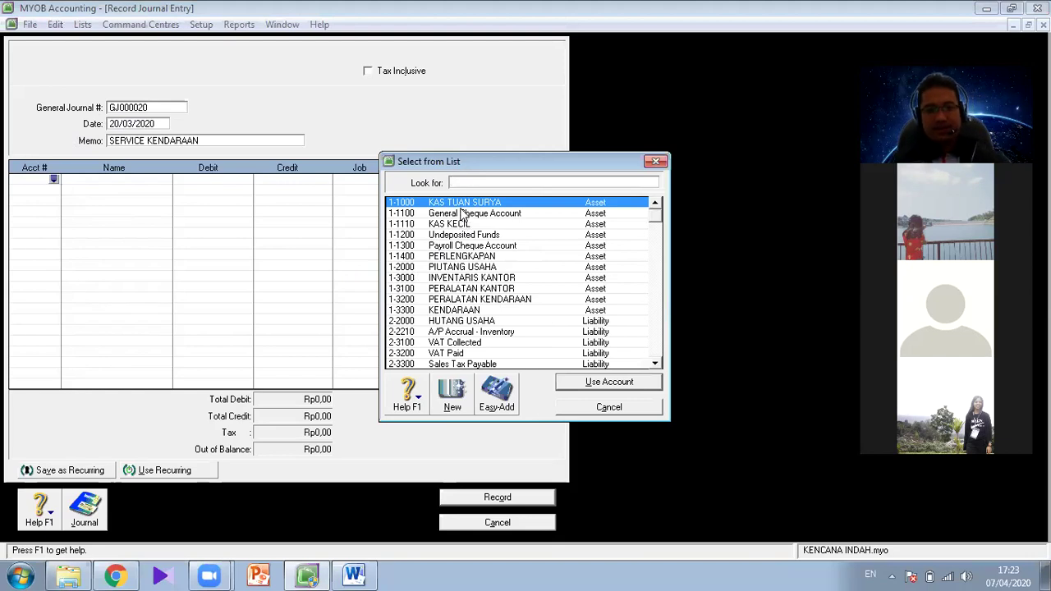
pyautogui.write('6')
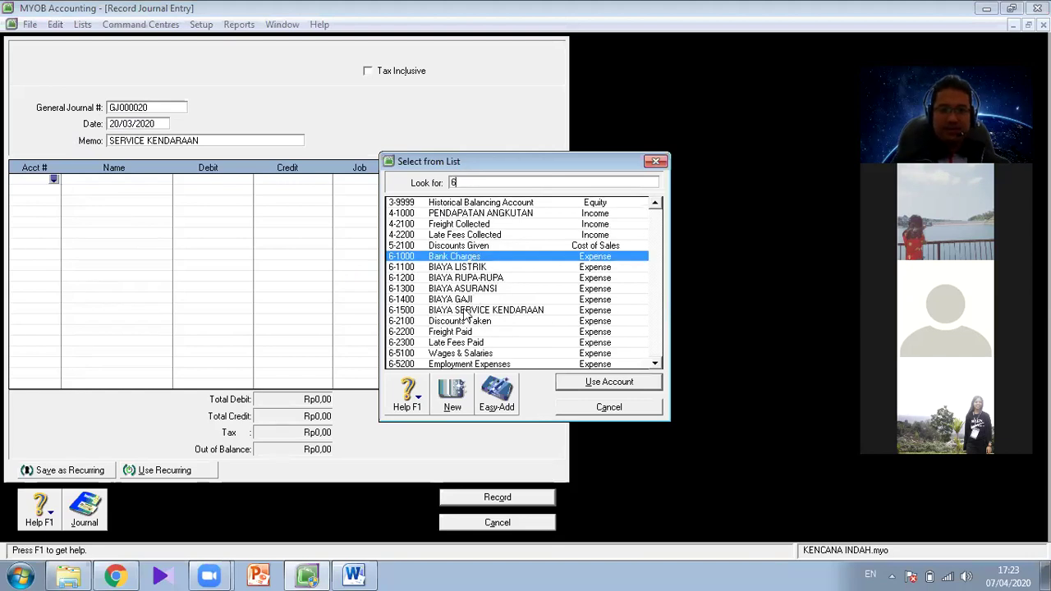
pyautogui.doubleClick(470, 310)
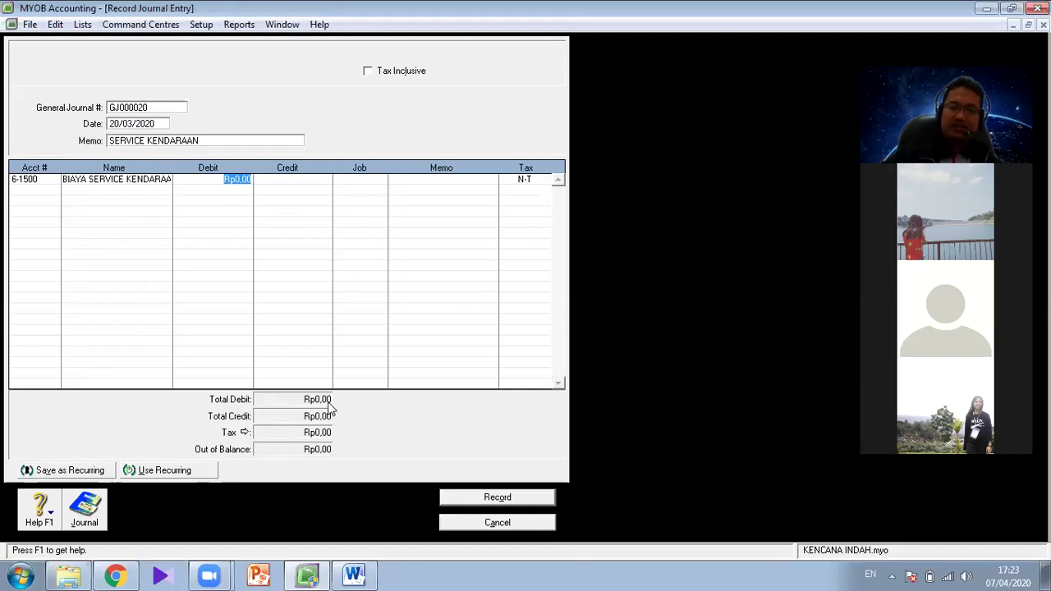
pyautogui.write('125000')
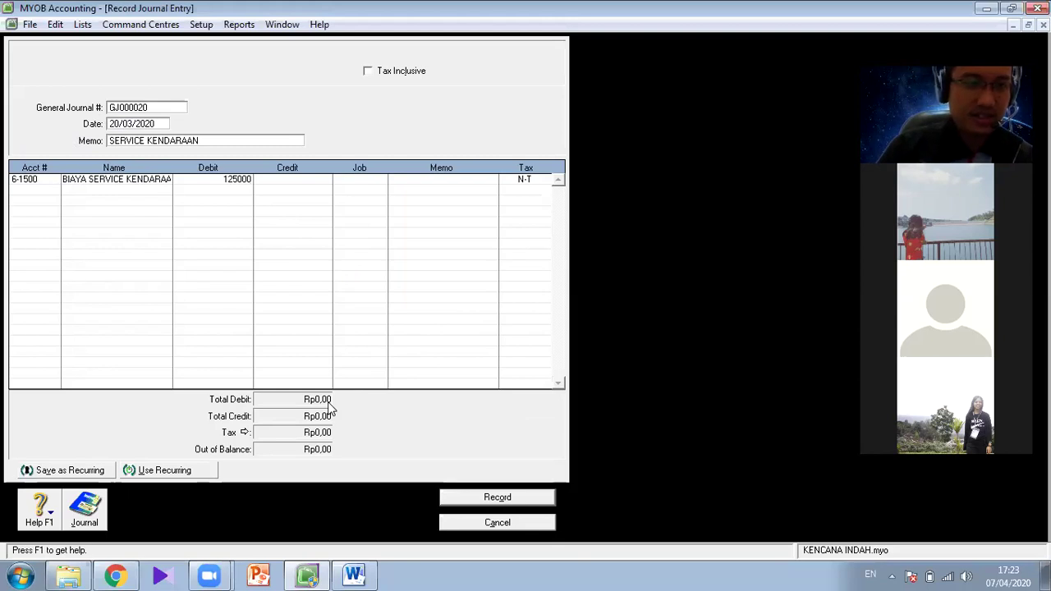
# Add cash account 1-1000 as the second line with a credit of Rp125.000,00 and record the vehicle service entry
pyautogui.click(29, 192)
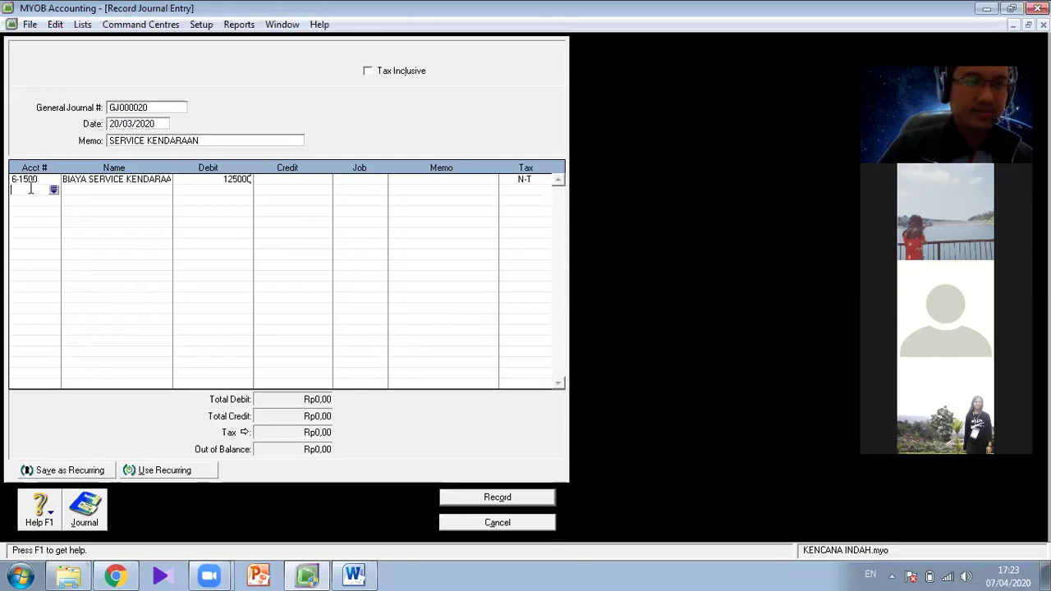
pyautogui.click(52, 191)
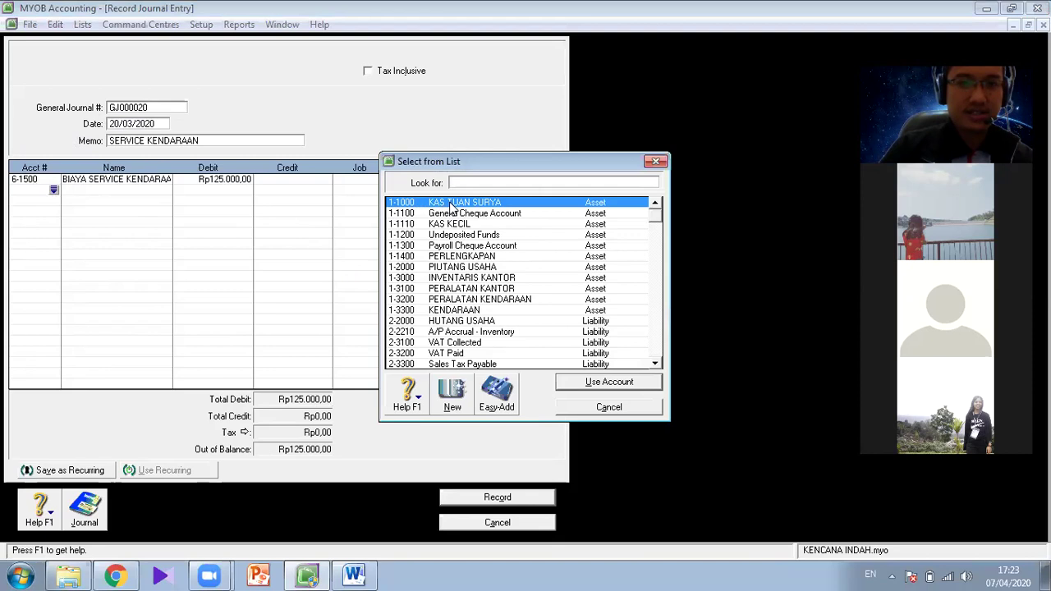
pyautogui.doubleClick(452, 203)
pyautogui.click(283, 195)
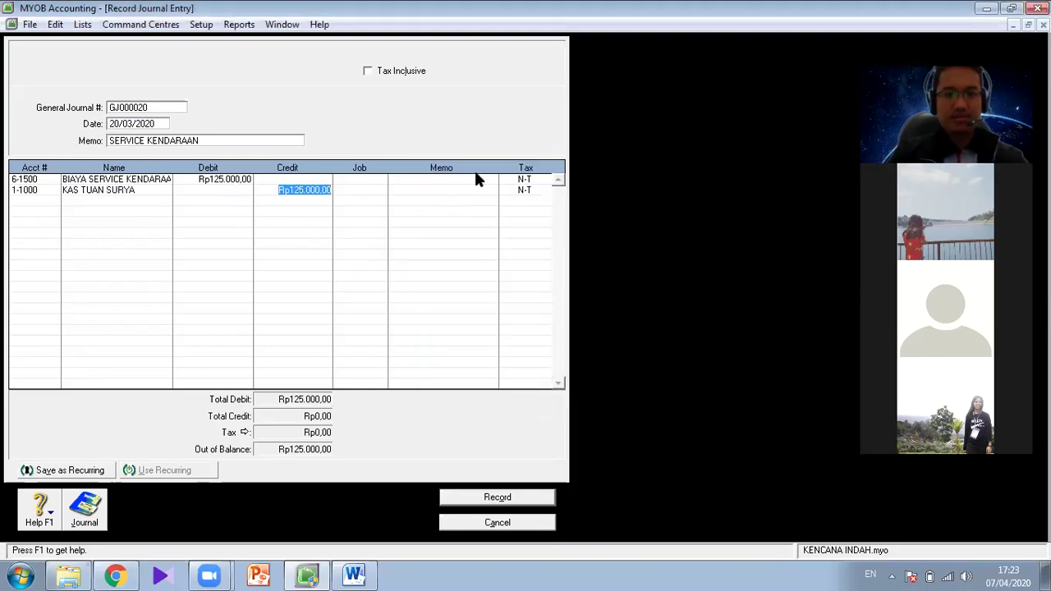
pyautogui.click(739, 262)
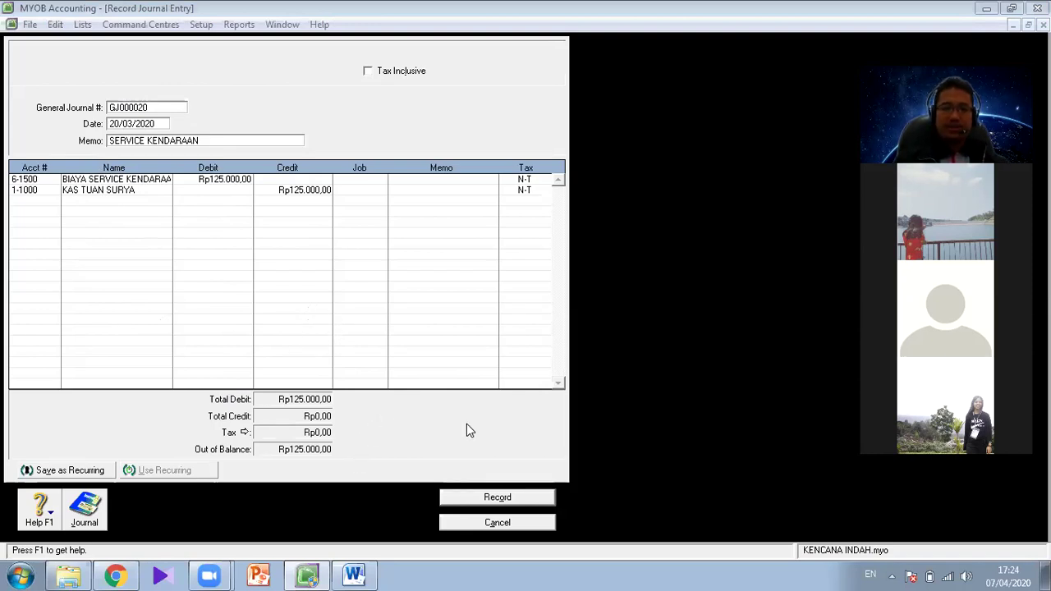
pyautogui.click(519, 498)
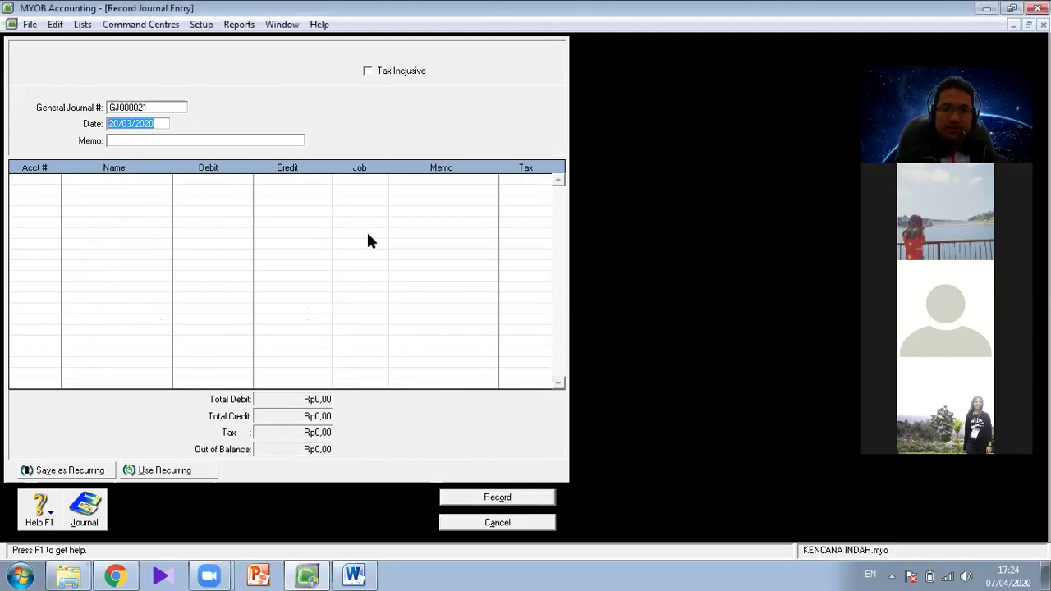
# Switch to the Word exercise document, highlight the Mar. 21 personal withdrawal transaction and return to MYOB
pyautogui.click(365, 572)
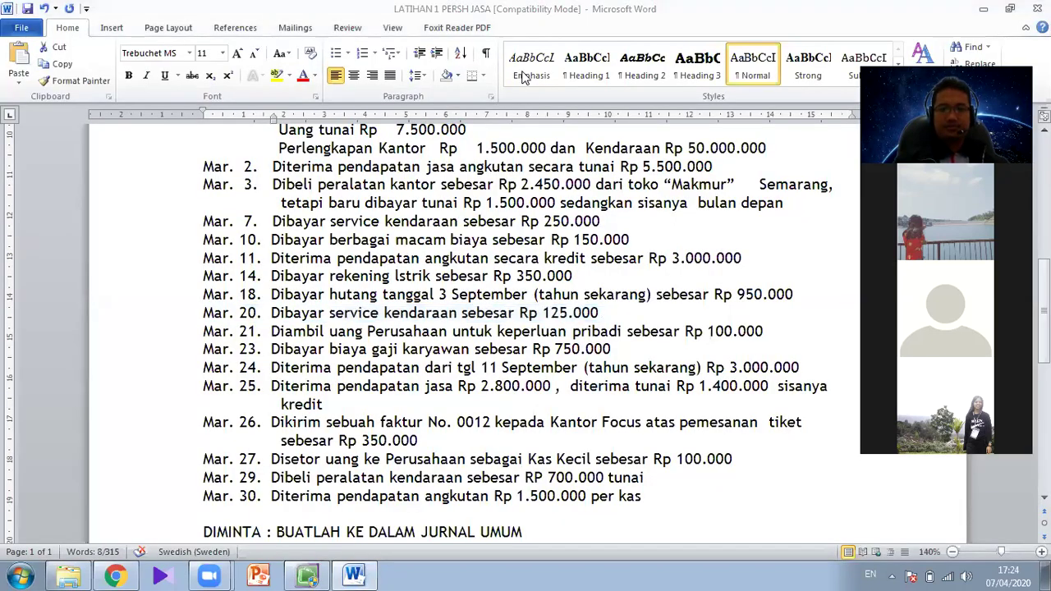
pyautogui.click(133, 335)
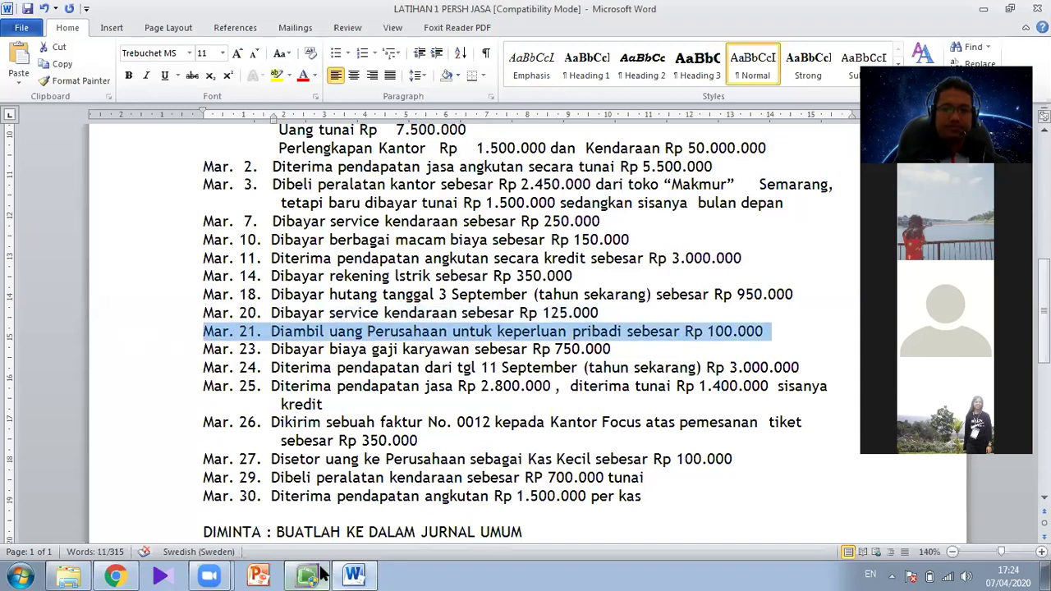
pyautogui.click(308, 575)
# Set the date of the personal withdrawal journal entry to 21/03/2020
pyautogui.click(116, 124)
pyautogui.press('BackSpace')
pyautogui.write('1')
pyautogui.click(116, 140)
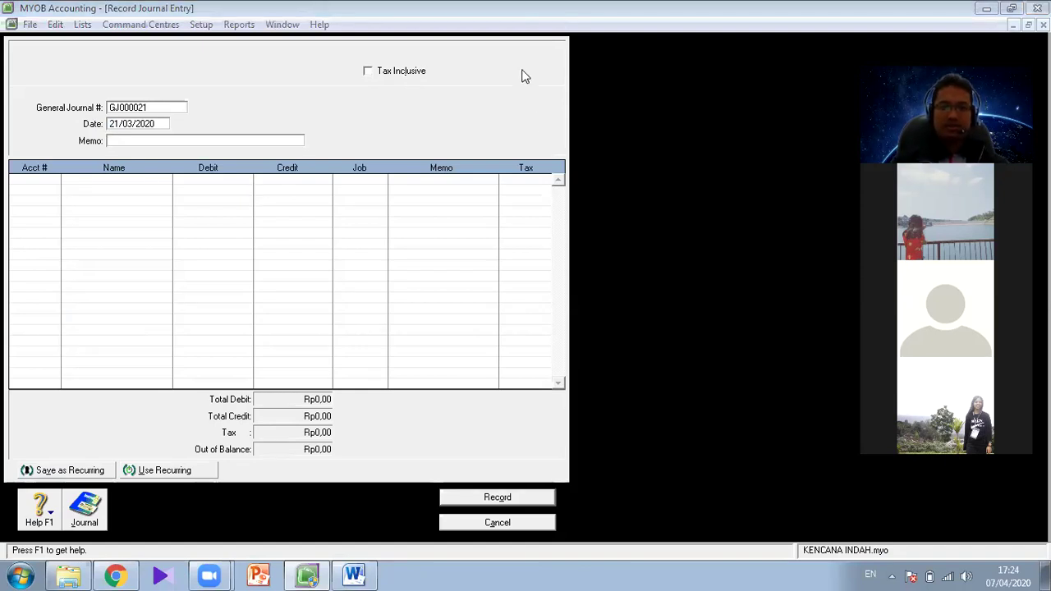
# Recheck the Mar. 21 transaction in the exercise document and enter PENGAMBILAN KAS PERUSAHAAN as the journal entry's memo
pyautogui.click(351, 575)
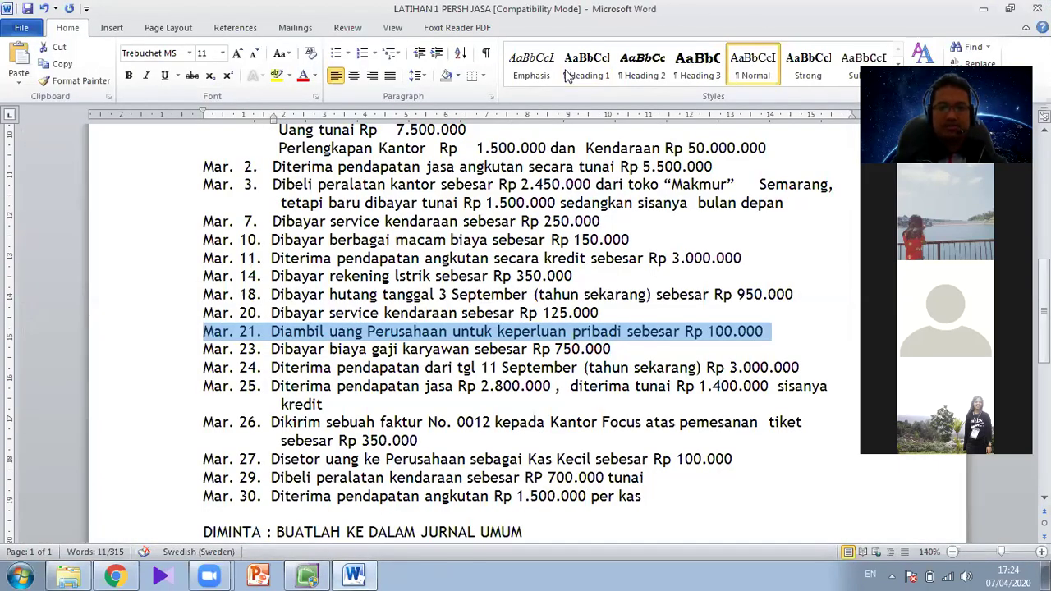
pyautogui.click(863, 522)
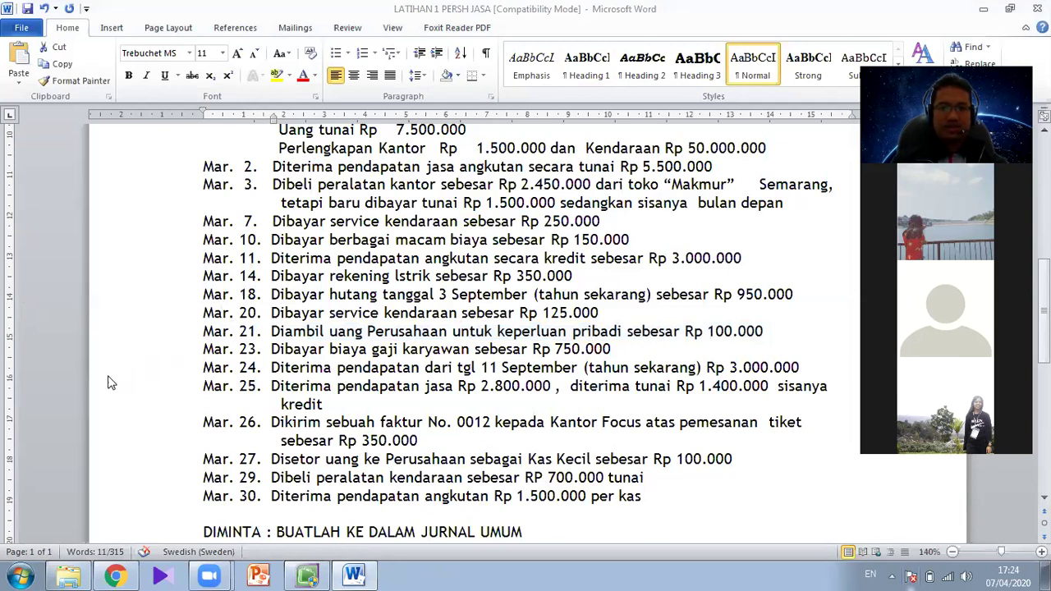
pyautogui.click(132, 332)
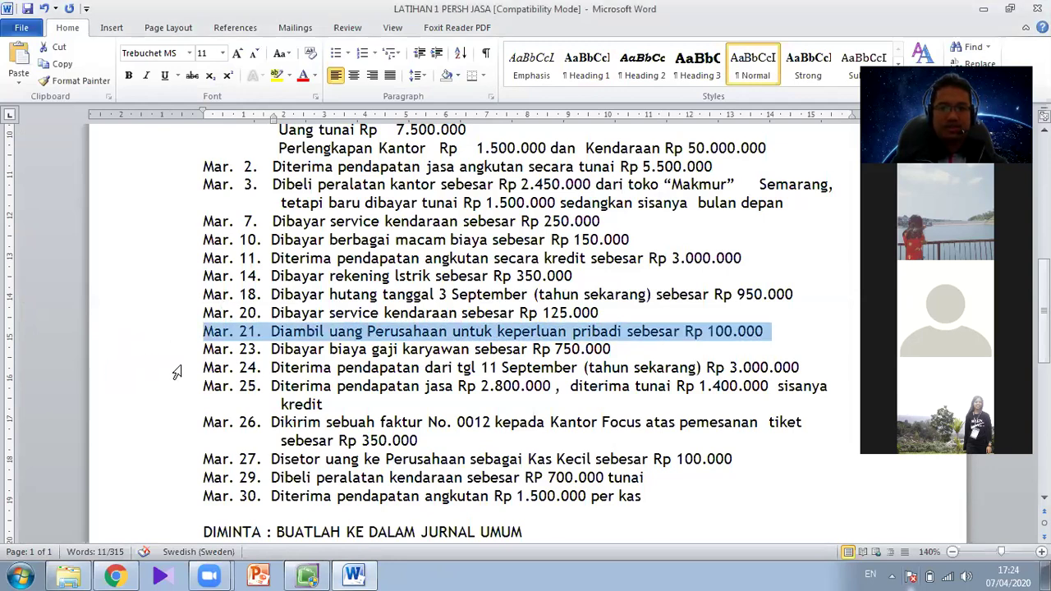
pyautogui.click(312, 575)
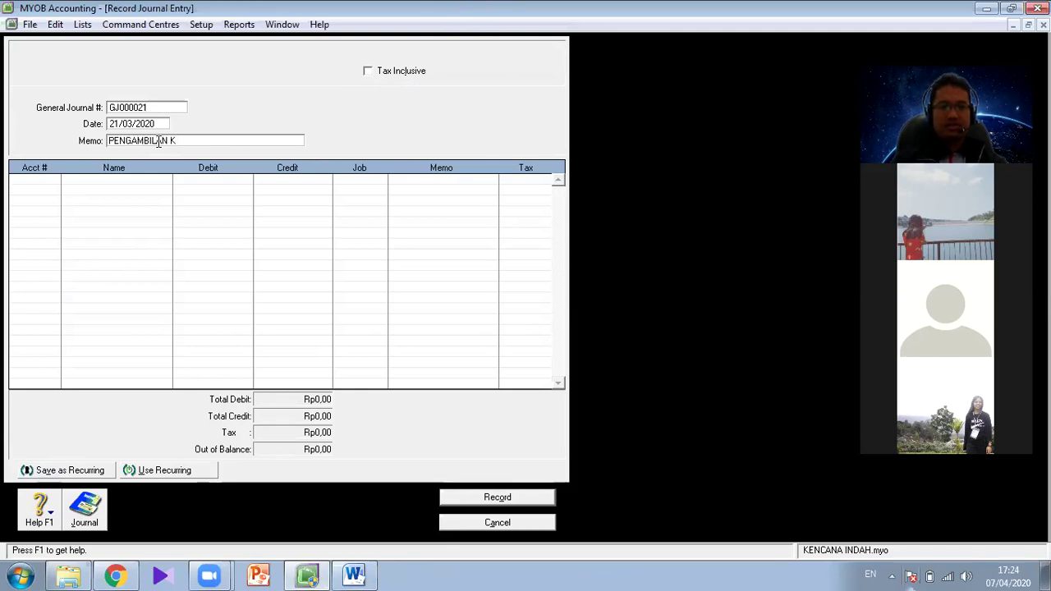
pyautogui.write('N')
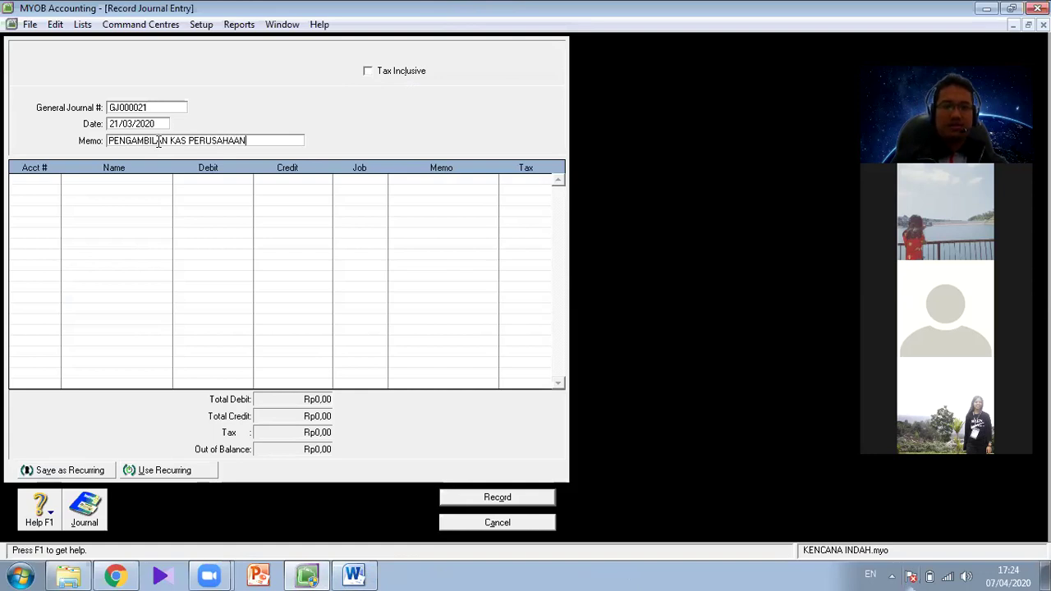
# Add account 3-1200 PRIVE as the first line of the personal withdrawal entry with a debit of Rp100.000,00
pyautogui.click(51, 181)
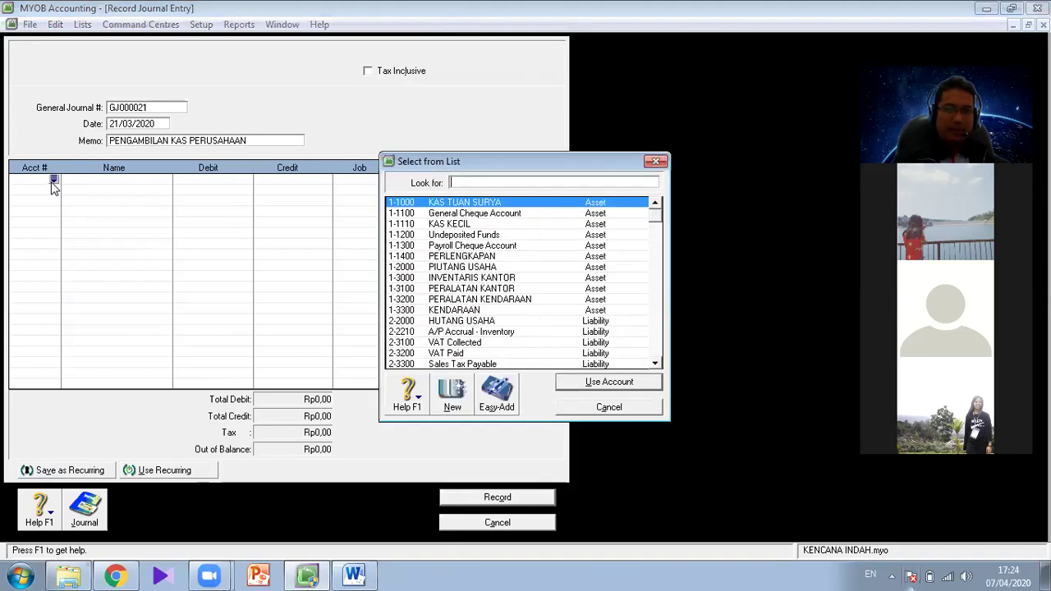
pyautogui.write('3')
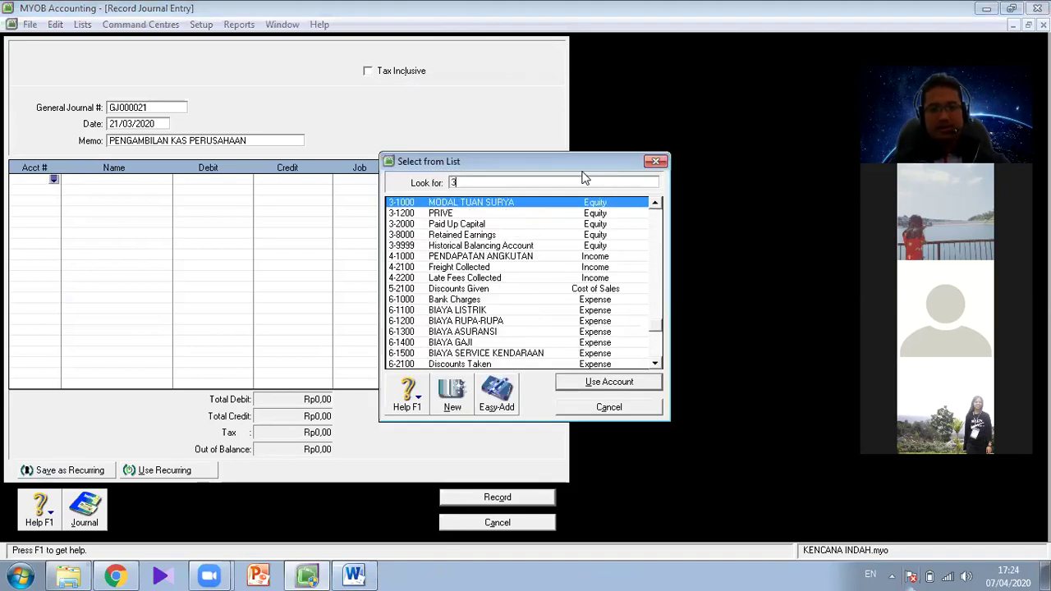
pyautogui.doubleClick(443, 213)
pyautogui.write('100000')
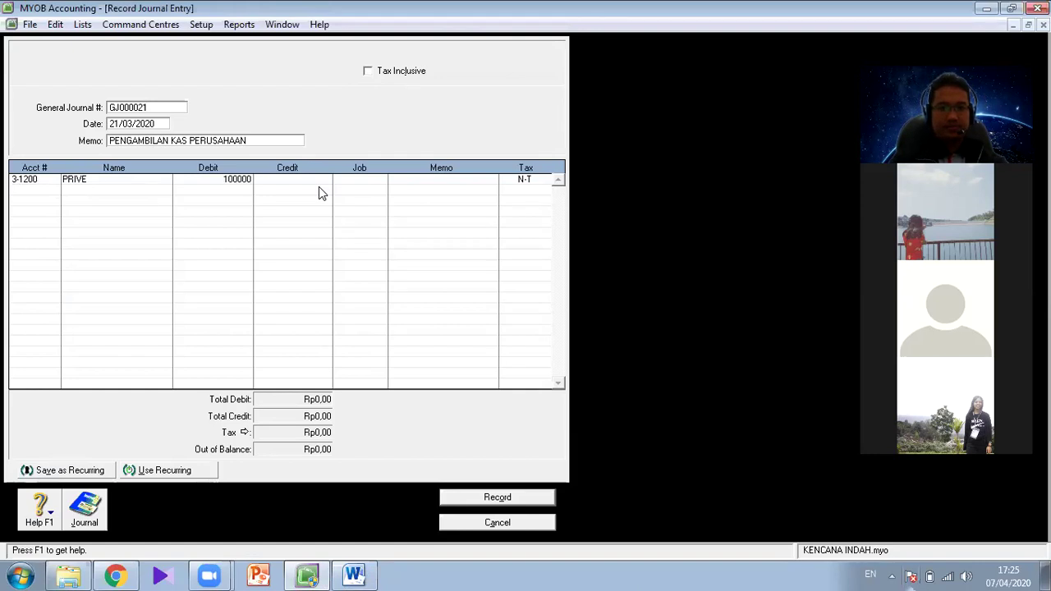
# Add cash account 1-1000 as the second line with a credit of Rp100.000,00 and record the personal withdrawal entry
pyautogui.click(33, 190)
pyautogui.click(54, 192)
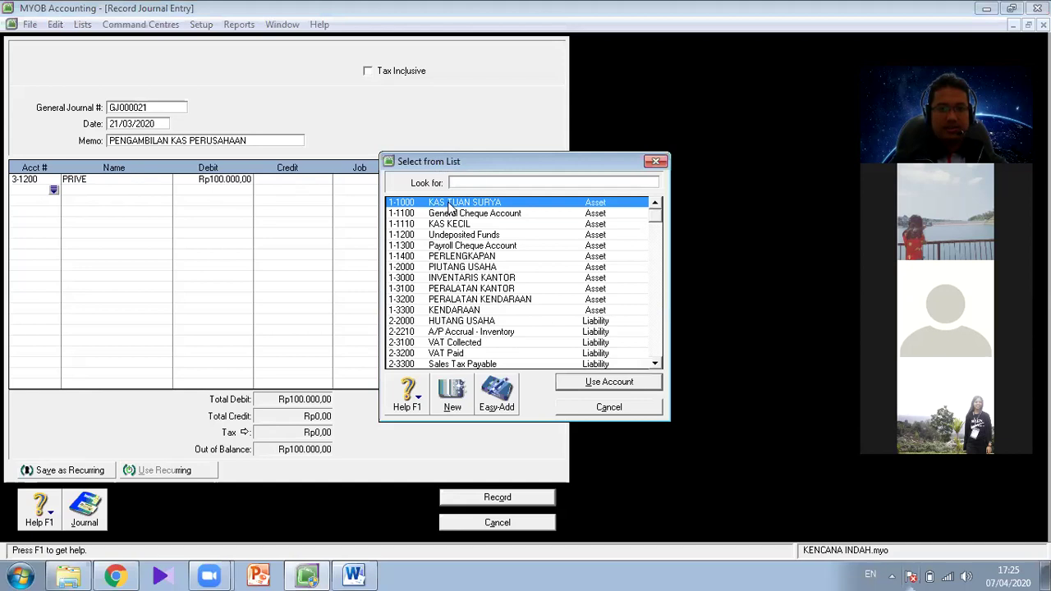
pyautogui.doubleClick(443, 203)
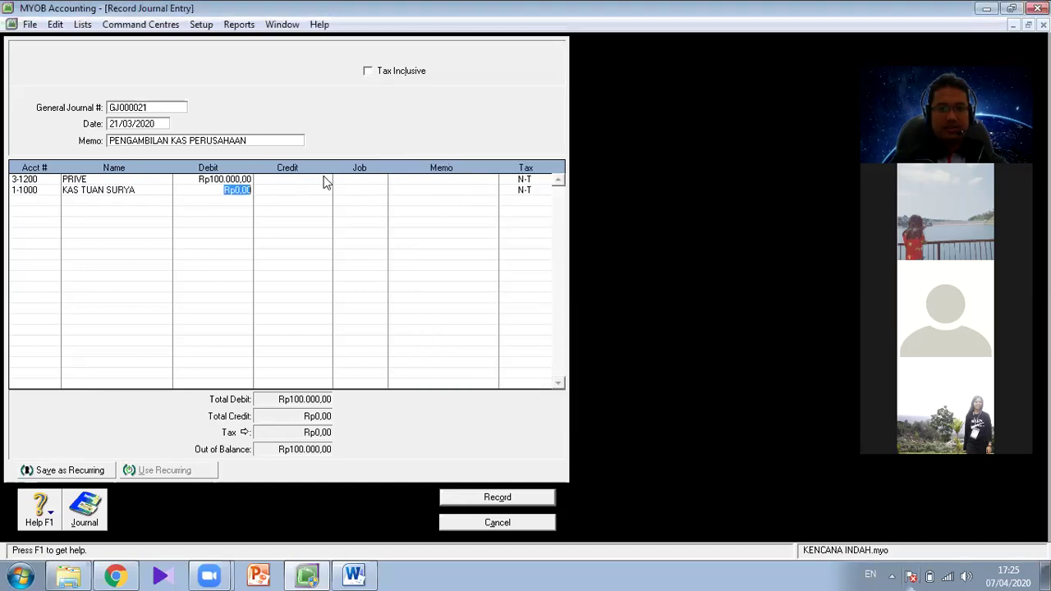
pyautogui.click(486, 497)
# Review the recorded 21/03/2020 PENGAMBILAN KAS PERUSAHAAN entry from the transaction journal and return to the blank journal entry
pyautogui.click(85, 510)
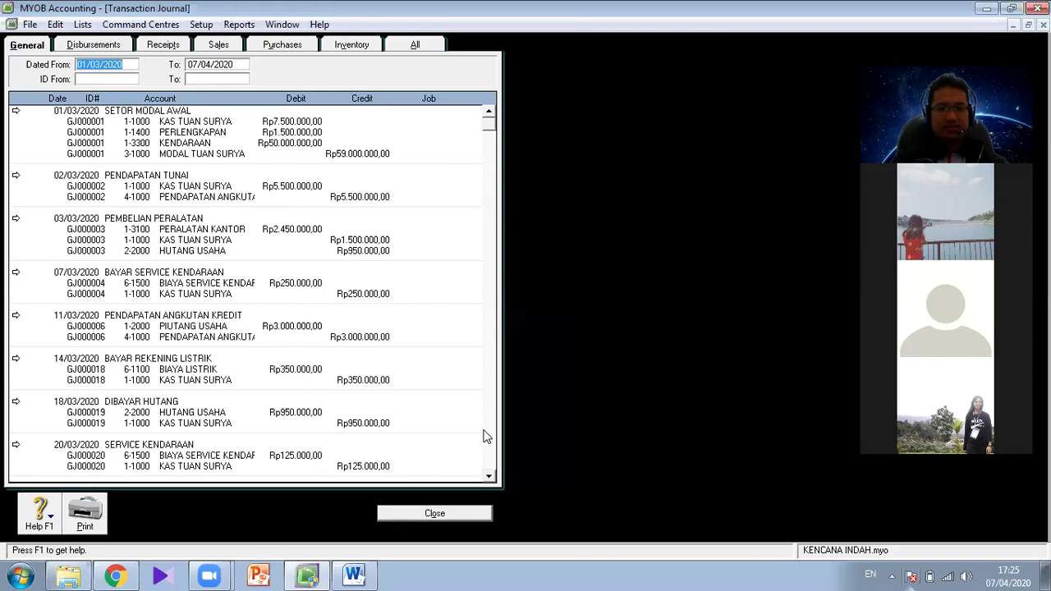
pyautogui.scroll(-1, 484, 436)
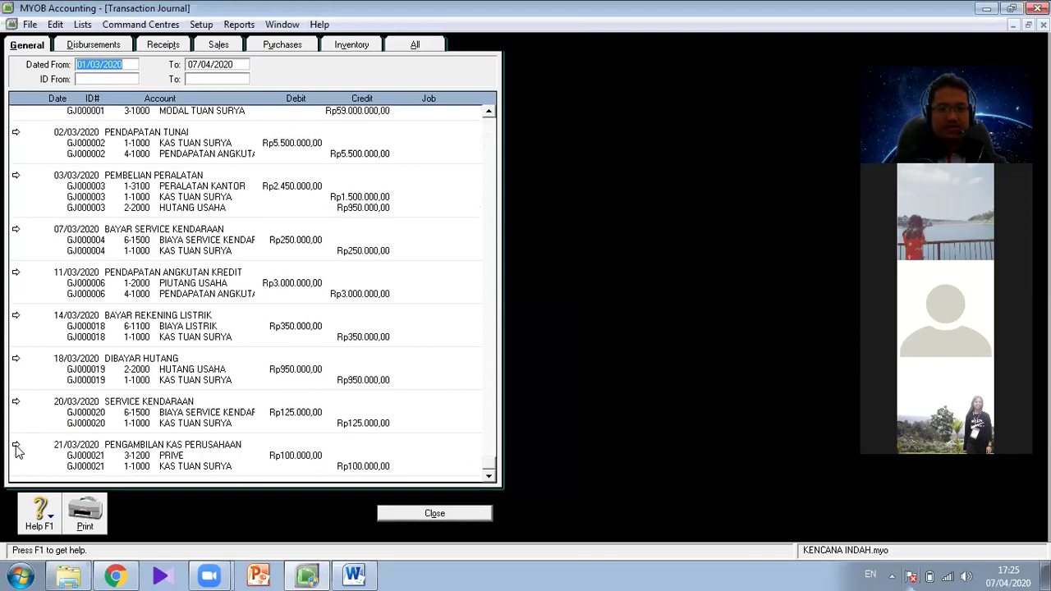
pyautogui.click(16, 445)
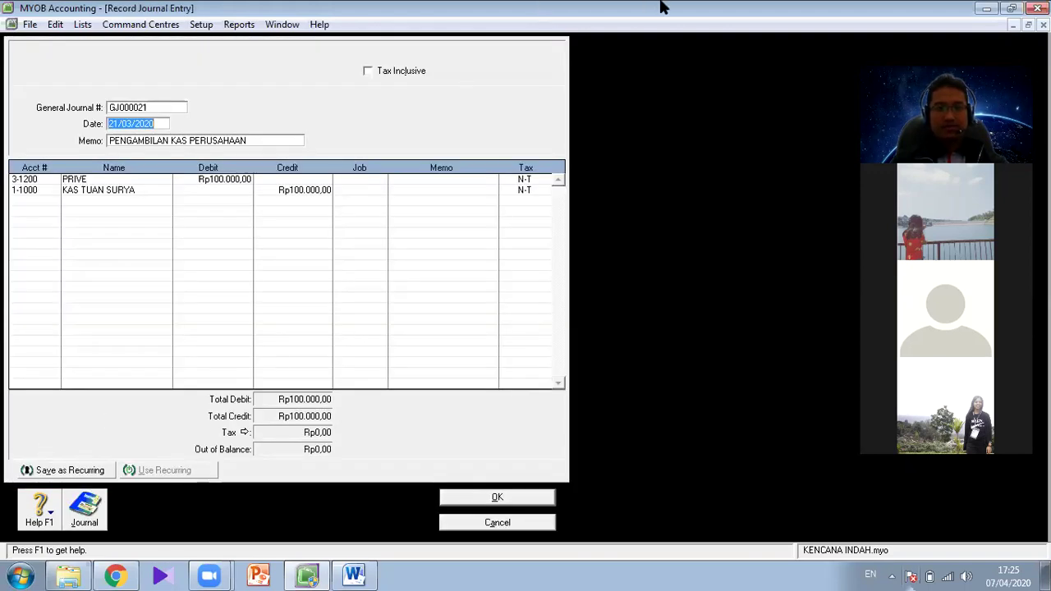
pyautogui.click(575, 82)
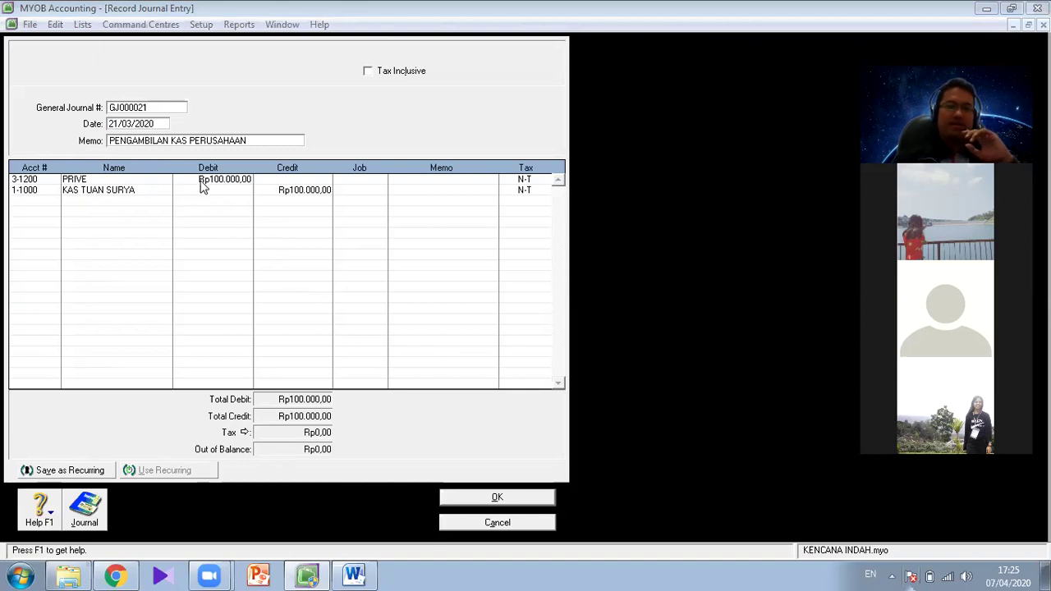
pyautogui.click(515, 499)
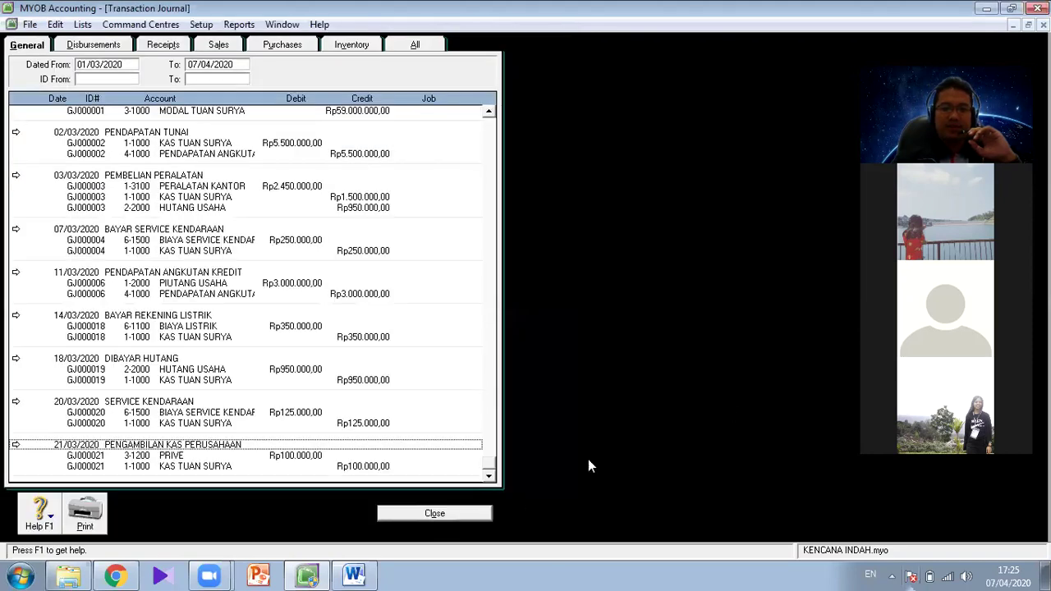
pyautogui.click(468, 513)
pyautogui.click(501, 218)
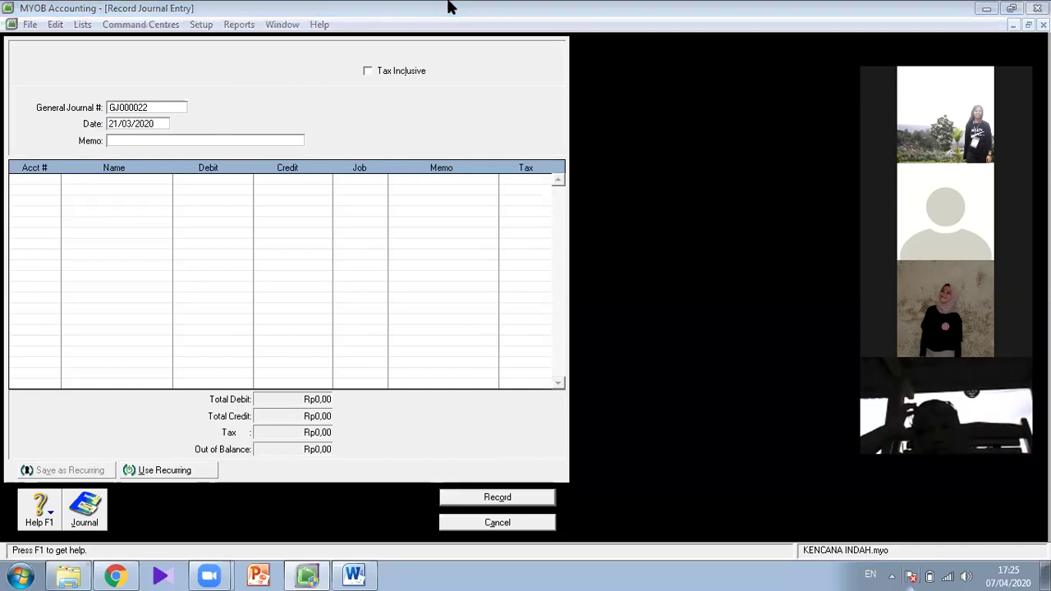
# Switch to the Word exercise document, highlight the Mar. 23 employee salary transaction and return to MYOB
pyautogui.click(356, 575)
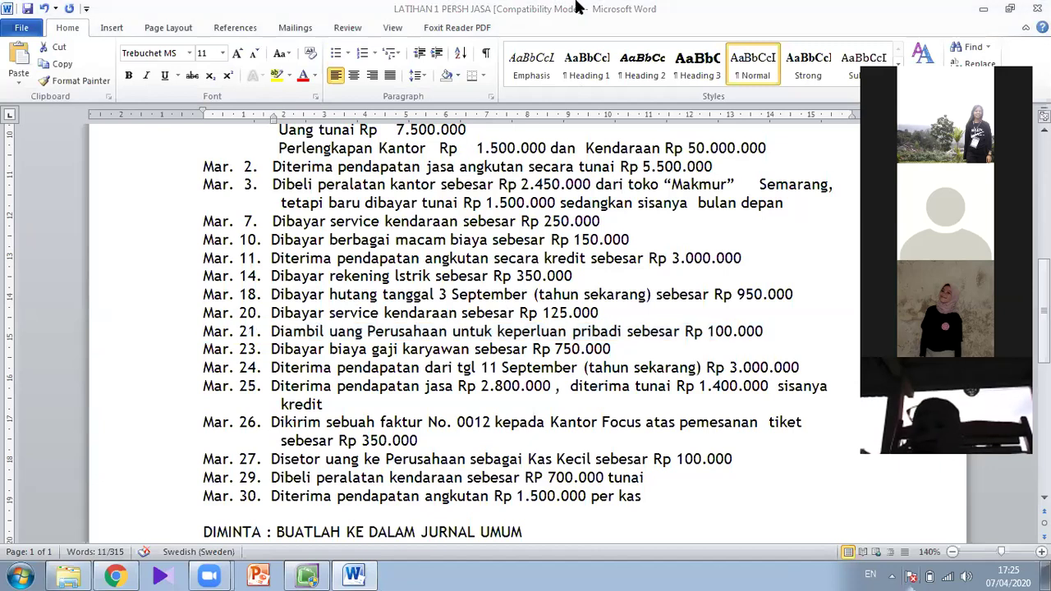
pyautogui.click(128, 354)
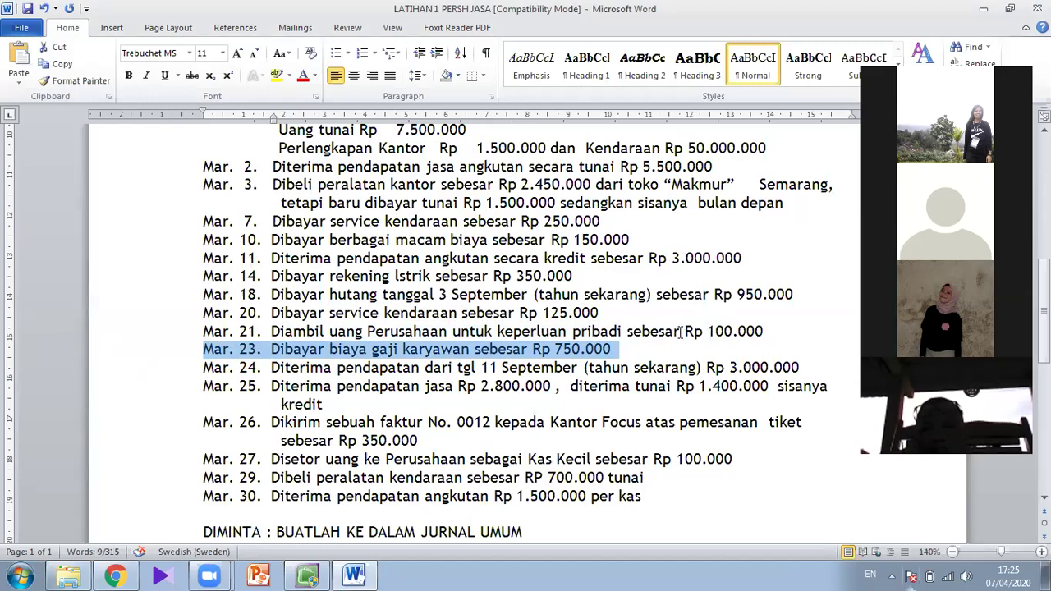
pyautogui.click(308, 575)
# Set the journal entry's date to 23/03/2020 and enter PEMBAYARAN GAJI KARYAWAN as its memo
pyautogui.write('23')
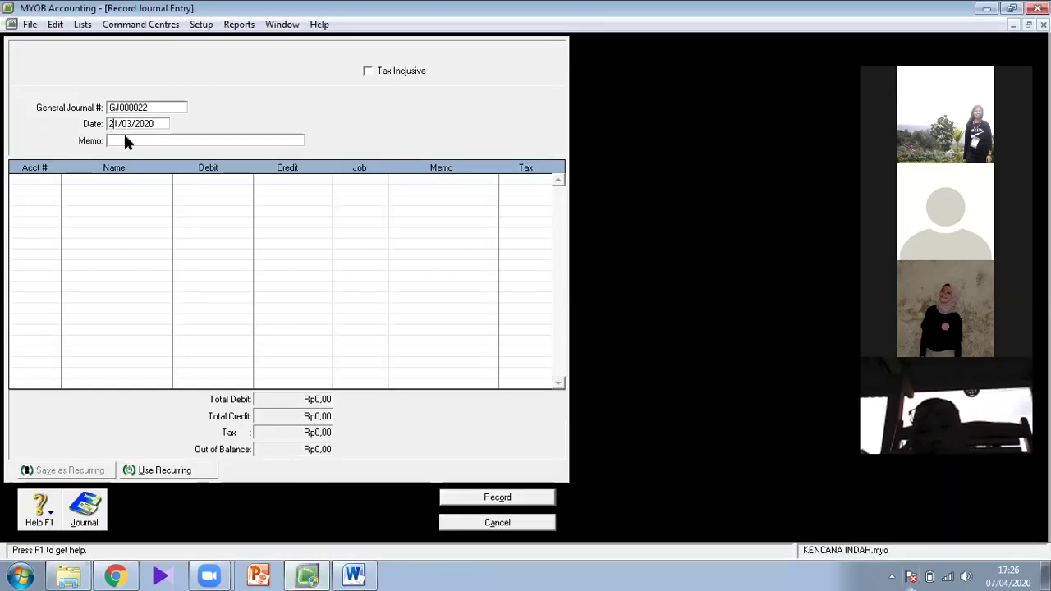
pyautogui.press('Tab')
pyautogui.click(126, 139)
pyautogui.write('PEMBAYA')
pyautogui.write('RAN')
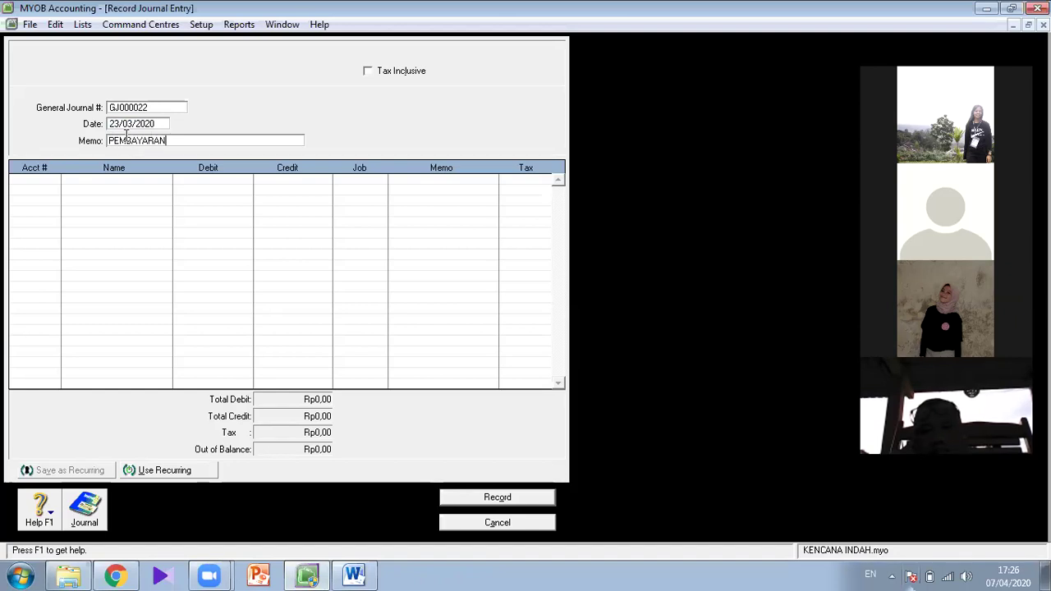
pyautogui.write(' GAJI KAR')
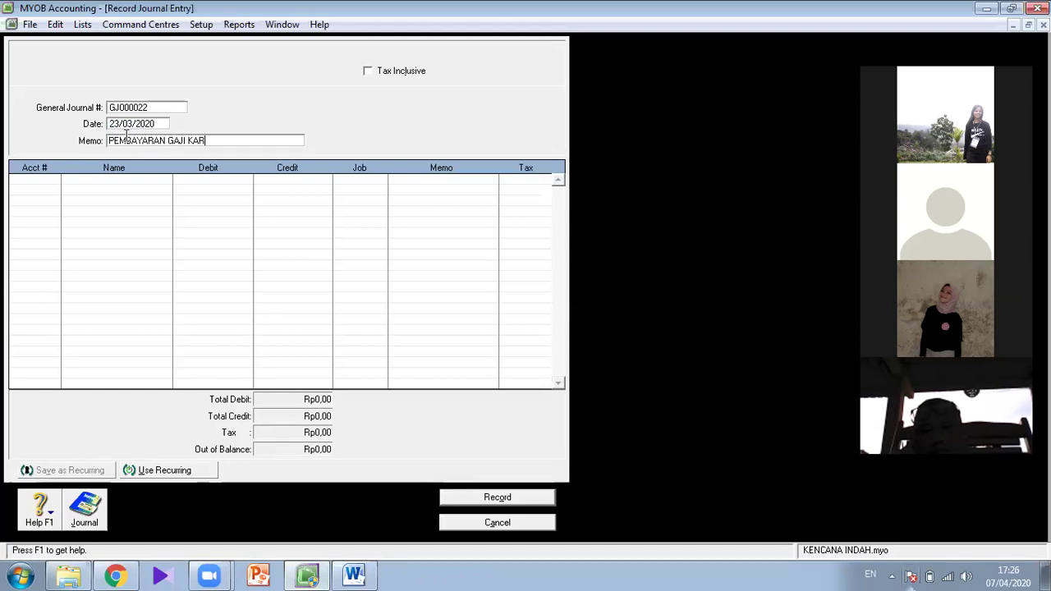
pyautogui.write('YAWAN')
# Add account 6-1400 BIAYA GAJI as the first line of the salary entry with a debit of Rp750.000,00
pyautogui.click(30, 176)
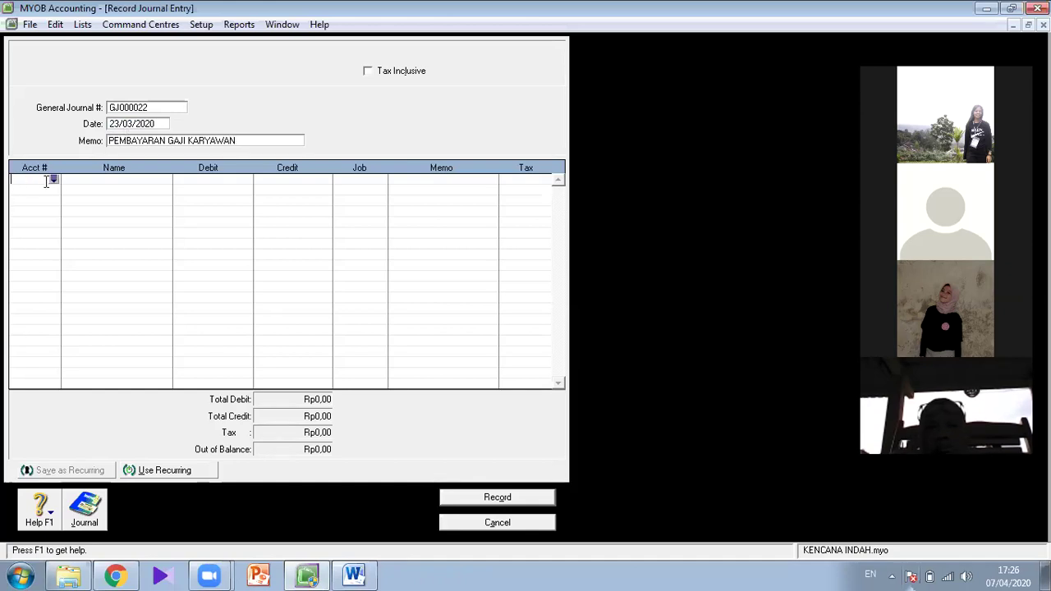
pyautogui.click(55, 180)
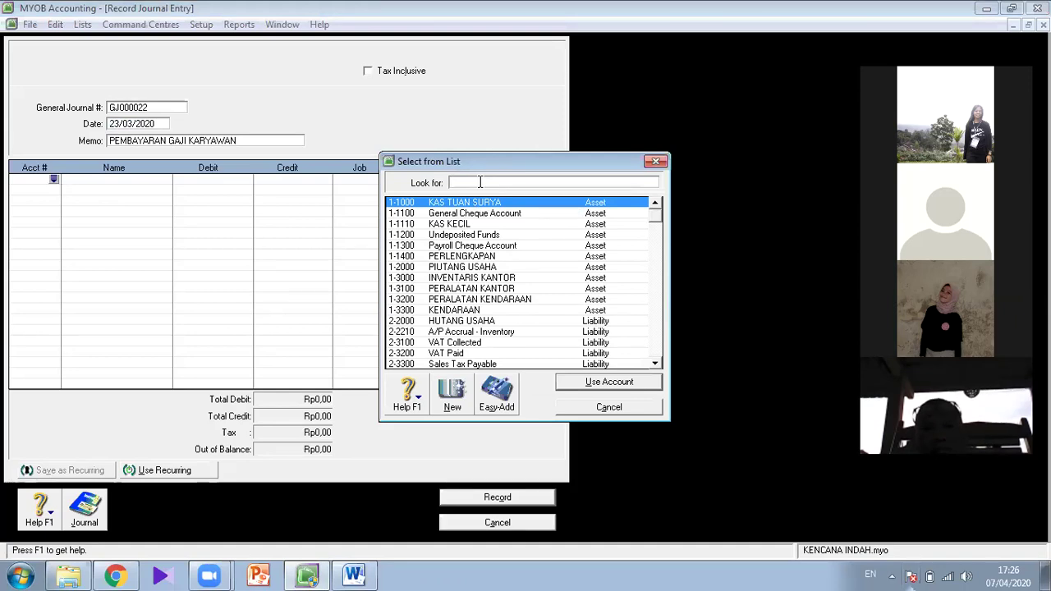
pyautogui.write('6')
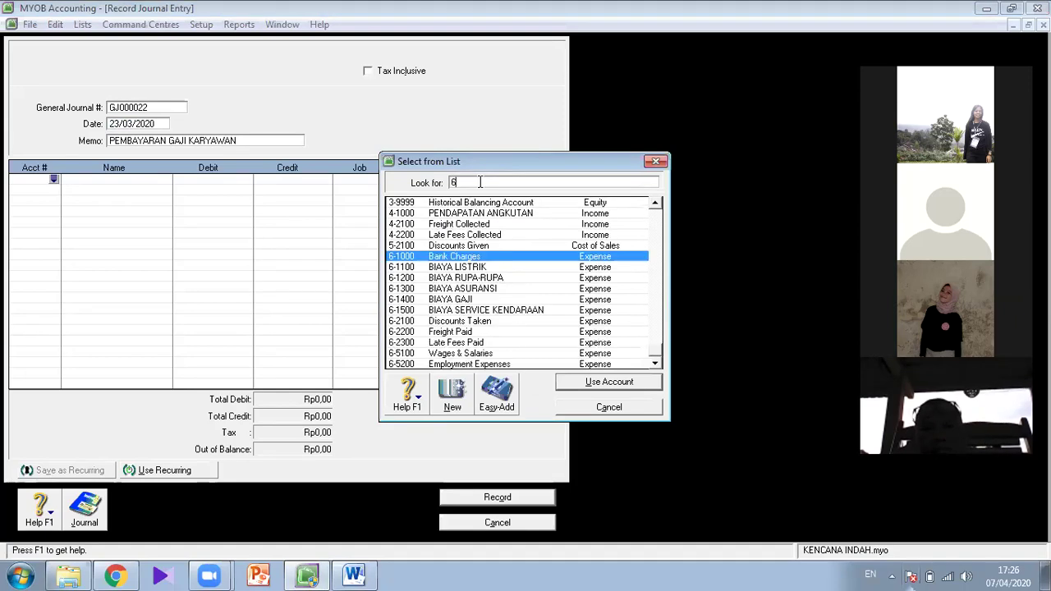
pyautogui.doubleClick(472, 300)
pyautogui.write('750000')
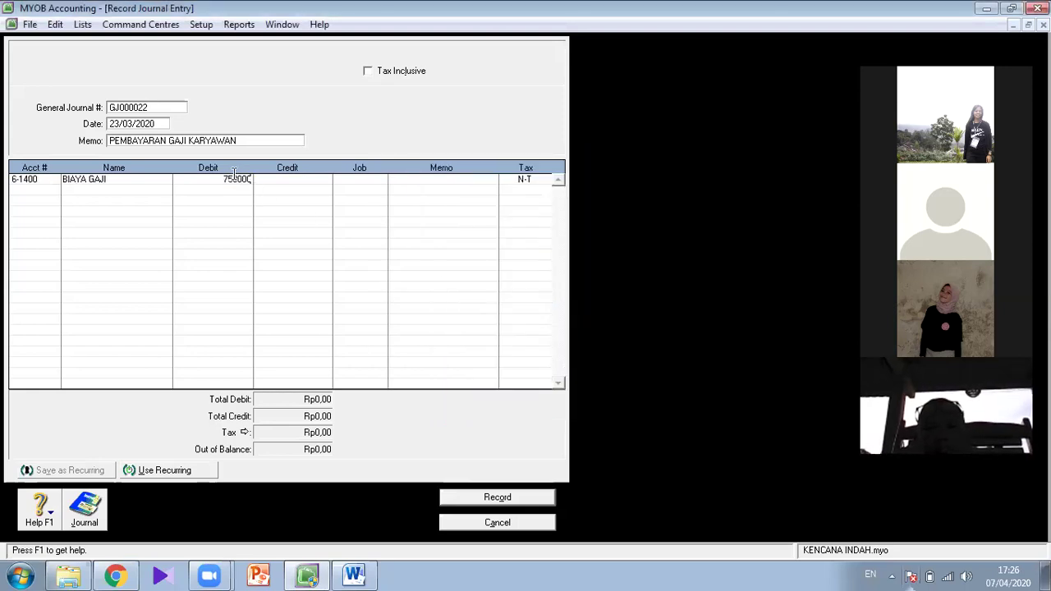
# Add cash account 1-1000 as the second line of the salary entry with a credit of Rp750.000,00
pyautogui.click(32, 190)
pyautogui.click(54, 191)
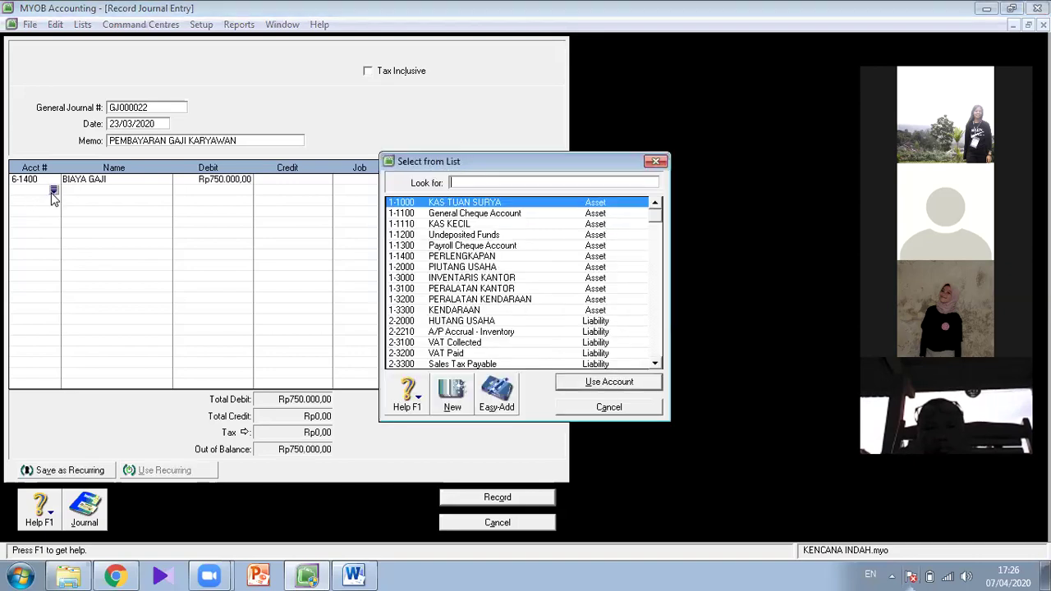
pyautogui.doubleClick(464, 203)
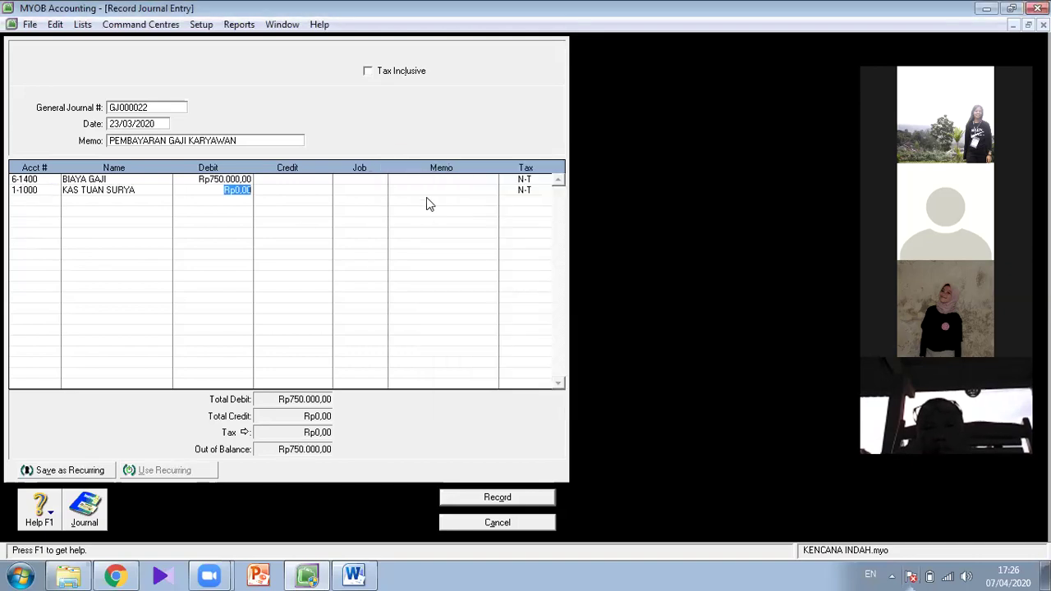
pyautogui.click(307, 191)
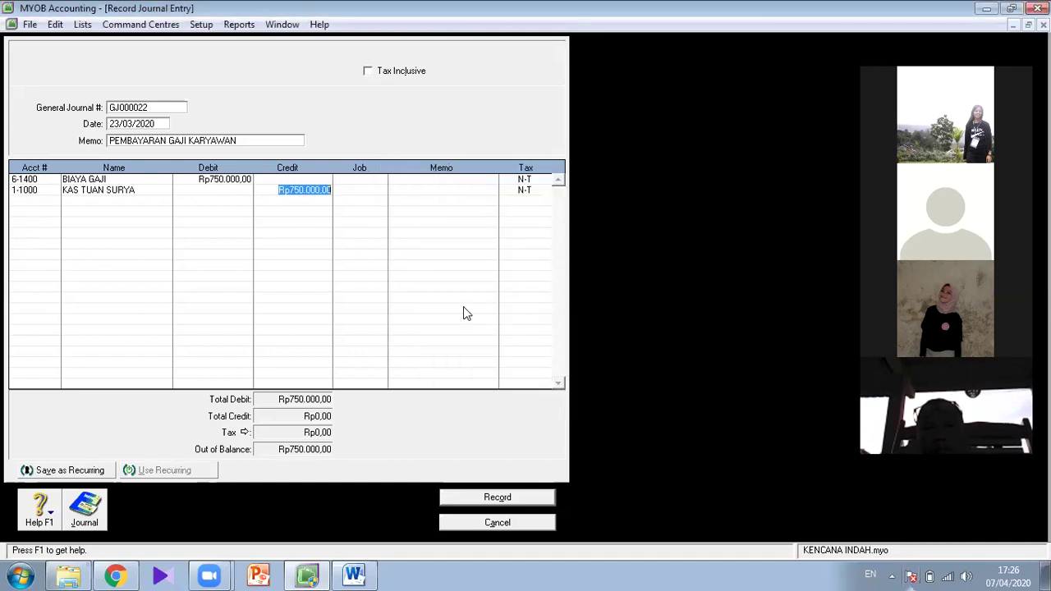
pyautogui.click(598, 8)
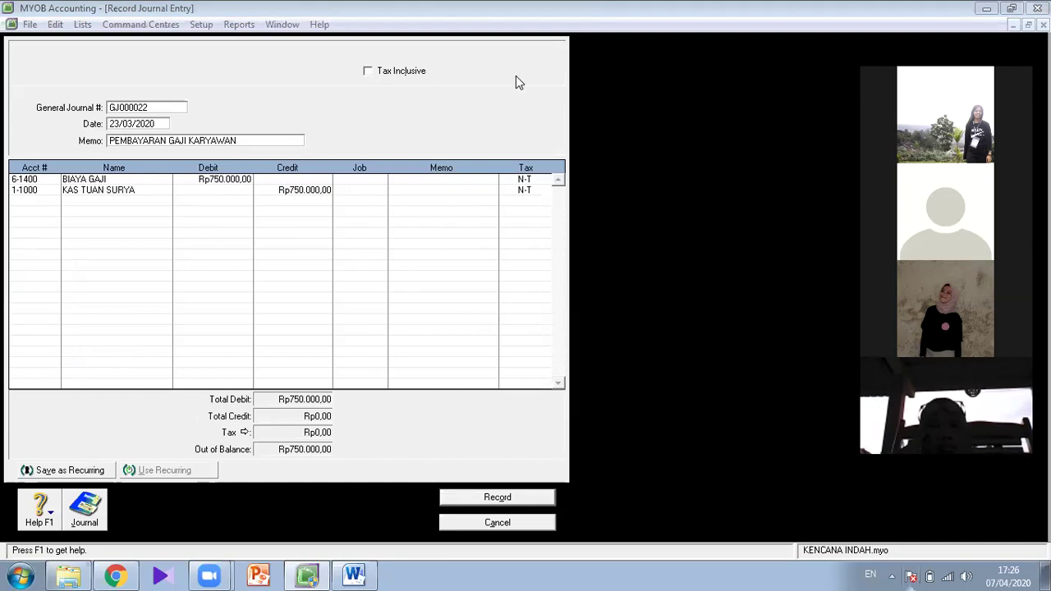
# Switch to the Word exercise document, highlight the Mar. 24 income receipt transaction and return to MYOB
pyautogui.click(362, 573)
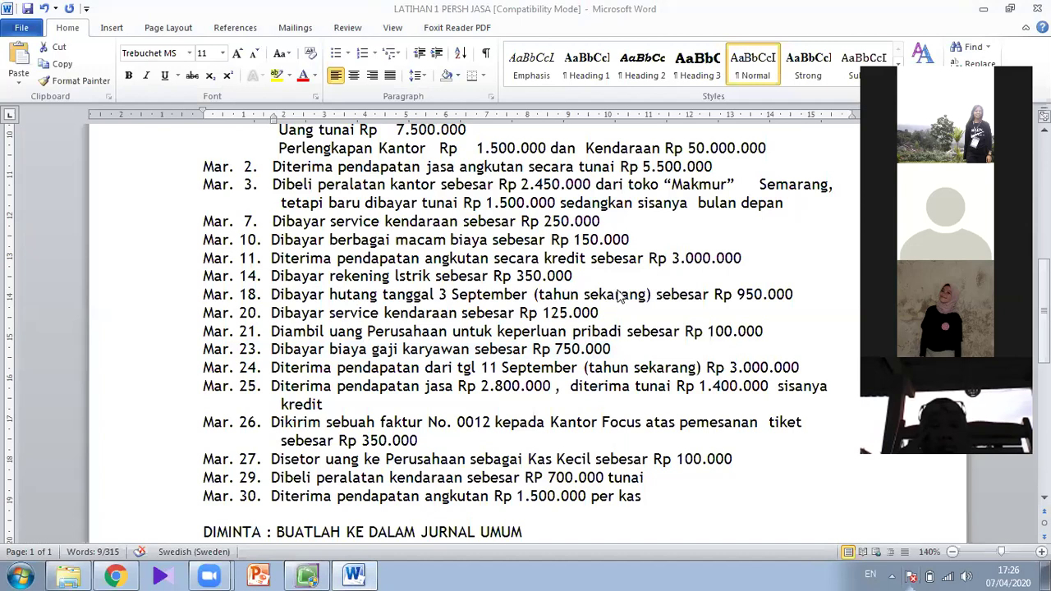
pyautogui.click(122, 370)
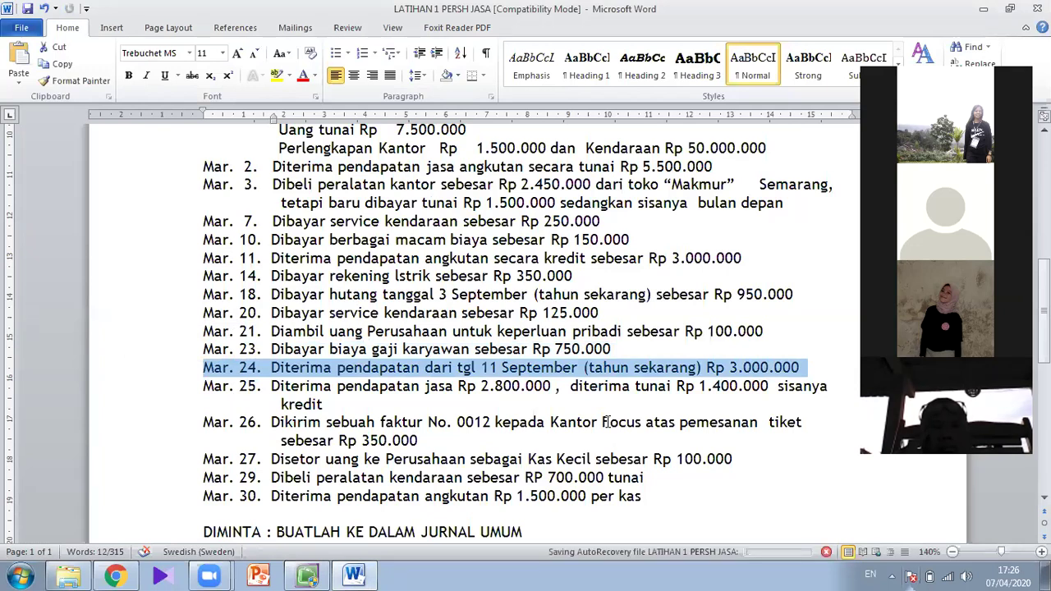
pyautogui.click(308, 575)
pyautogui.click(116, 128)
pyautogui.click(116, 127)
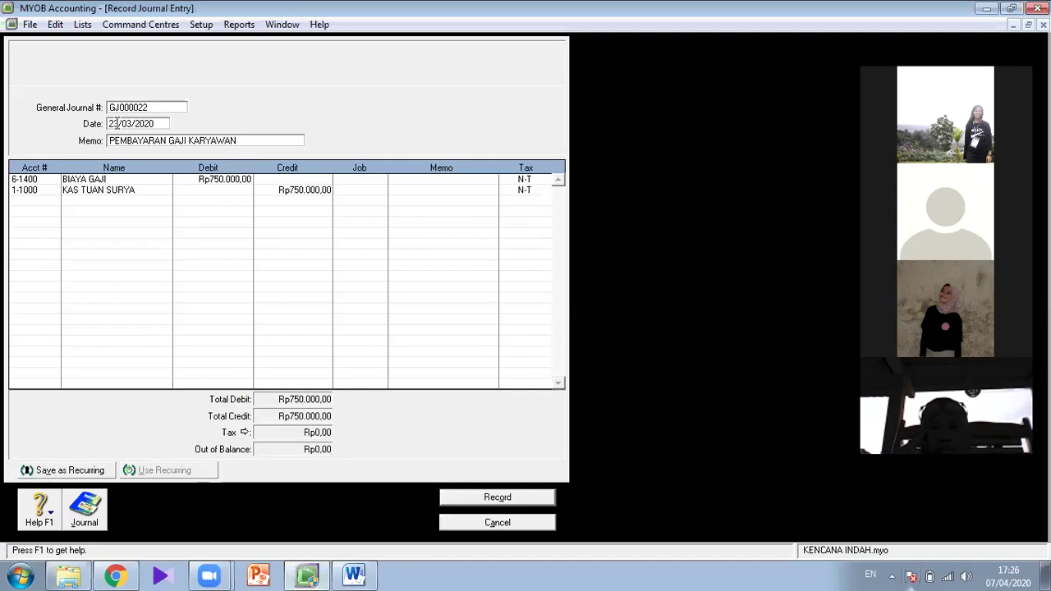
pyautogui.press('BackSpace')
pyautogui.write('4')
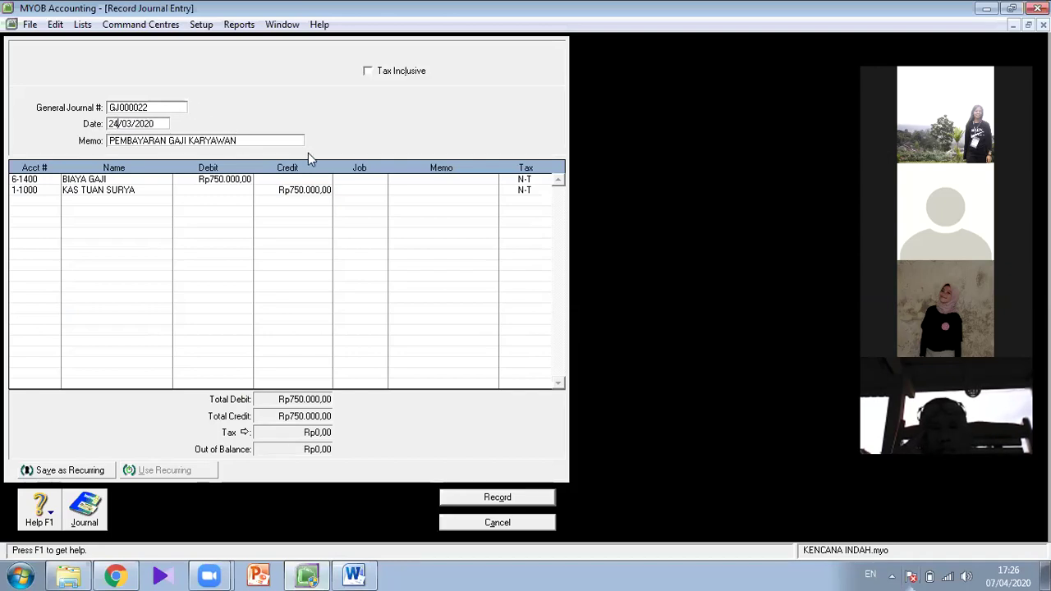
pyautogui.press('BackSpace')
pyautogui.write('3')
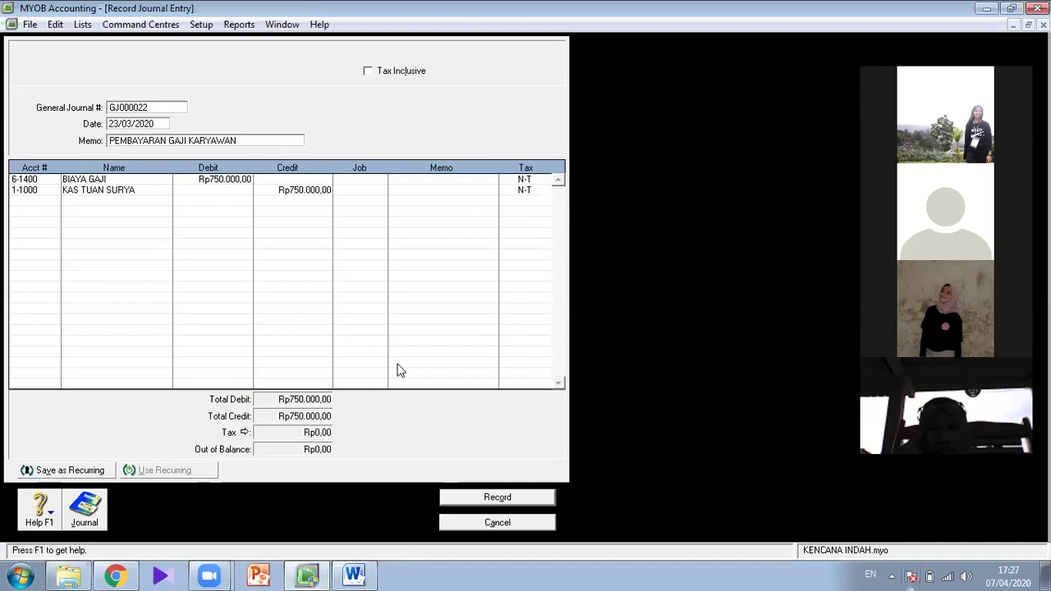
# Record the employee salary entry and set the new journal entry's date to 24/03/2020
pyautogui.click(484, 497)
pyautogui.click(132, 125)
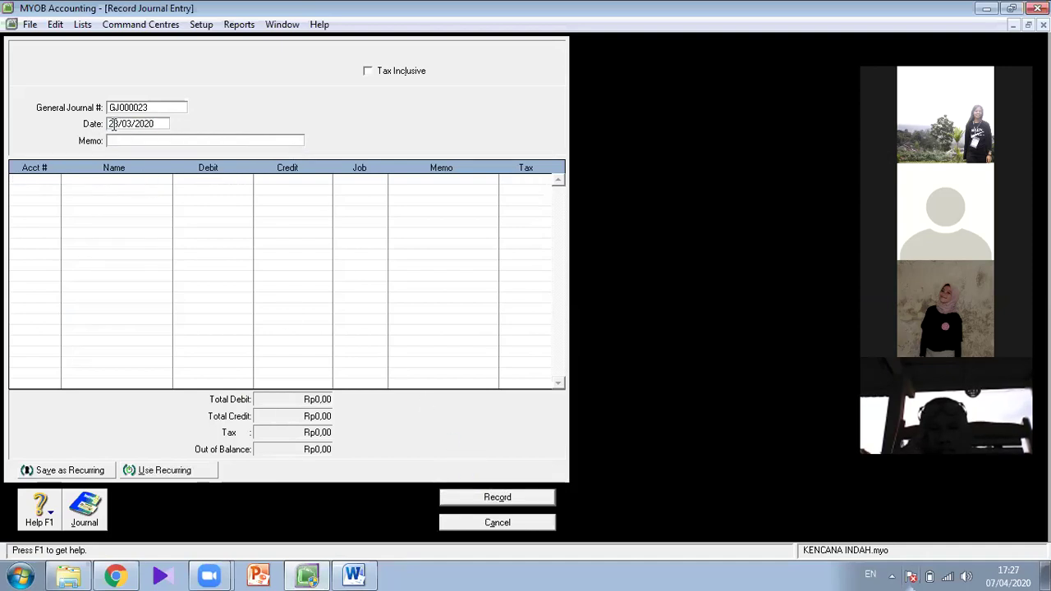
pyautogui.press('BackSpace')
pyautogui.write('4')
pyautogui.press('Tab')
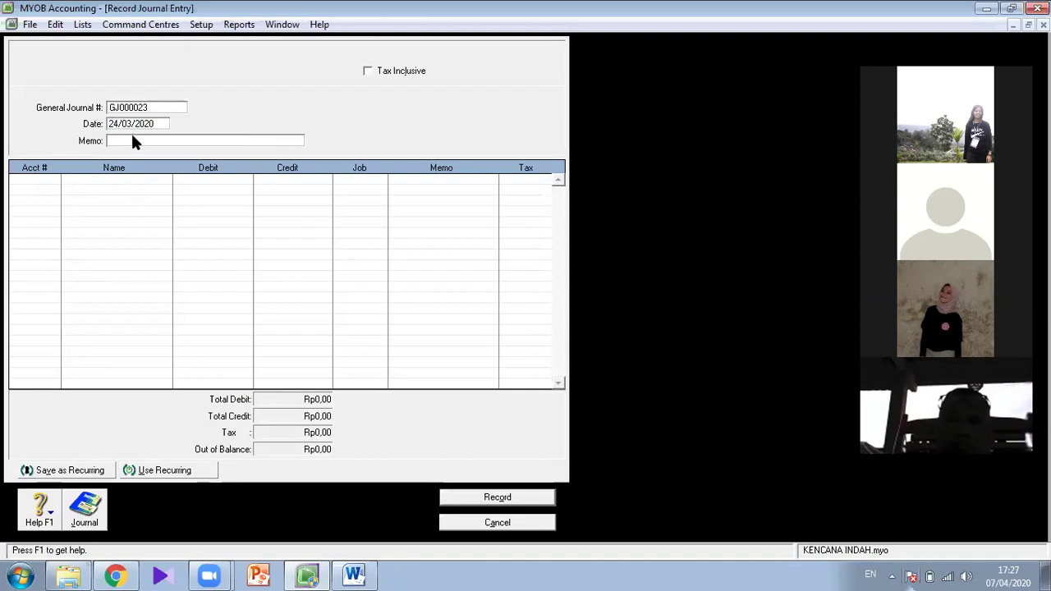
# Enter the memo PENDAPATAN JASA and add cash account 1-1000 as the first line with a debit of Rp3.000.000,00
pyautogui.write('PENDAPAT')
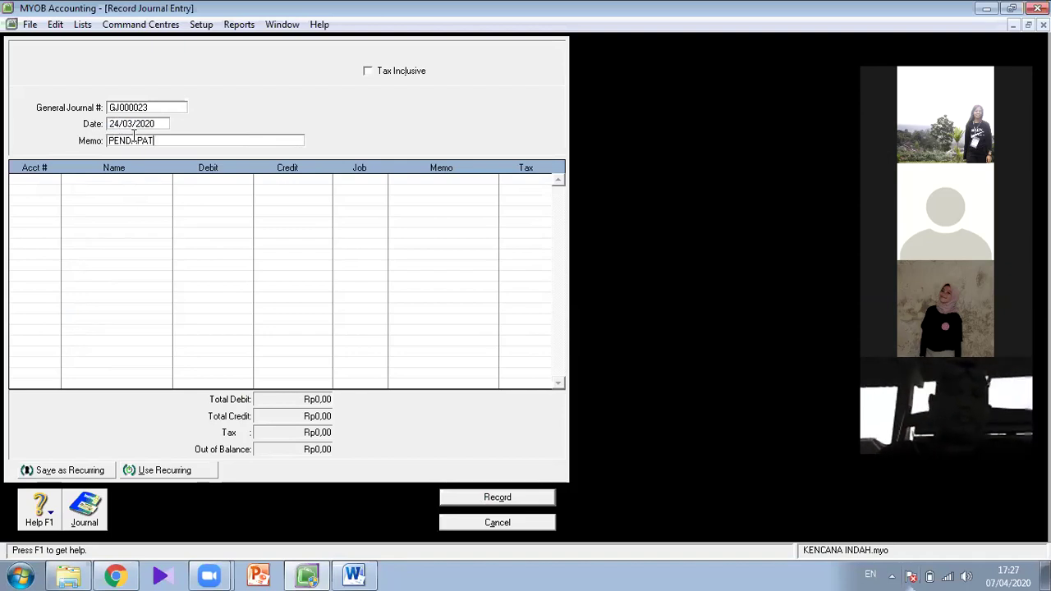
pyautogui.write('AN JASA')
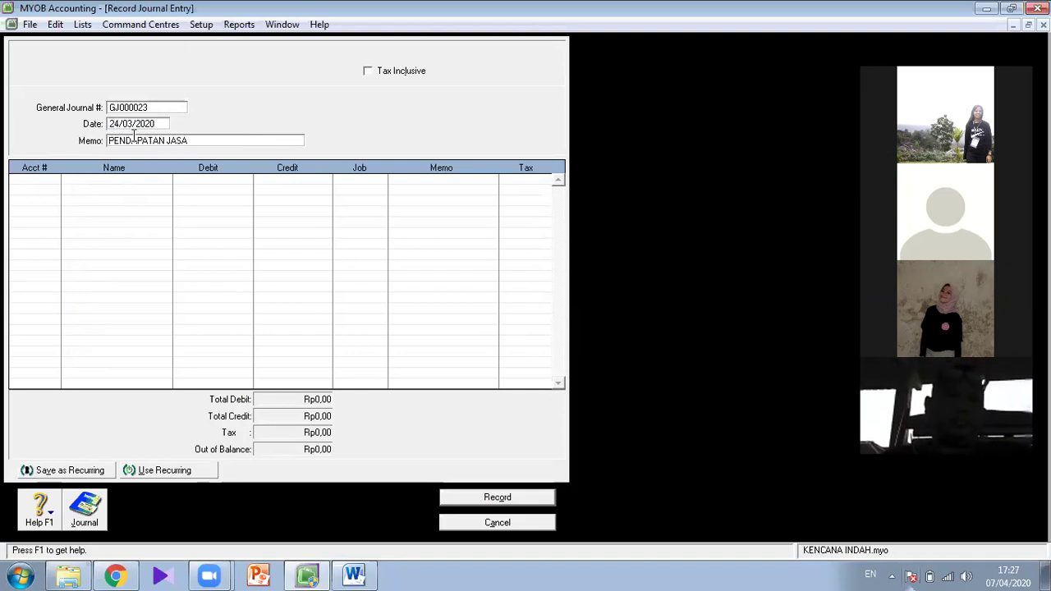
pyautogui.click(41, 178)
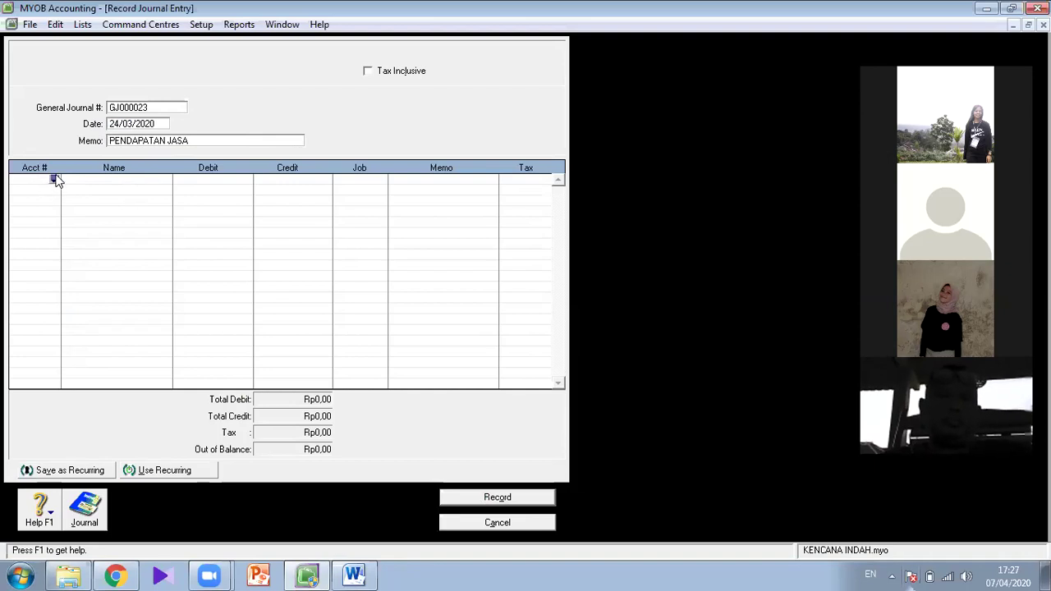
pyautogui.click(53, 179)
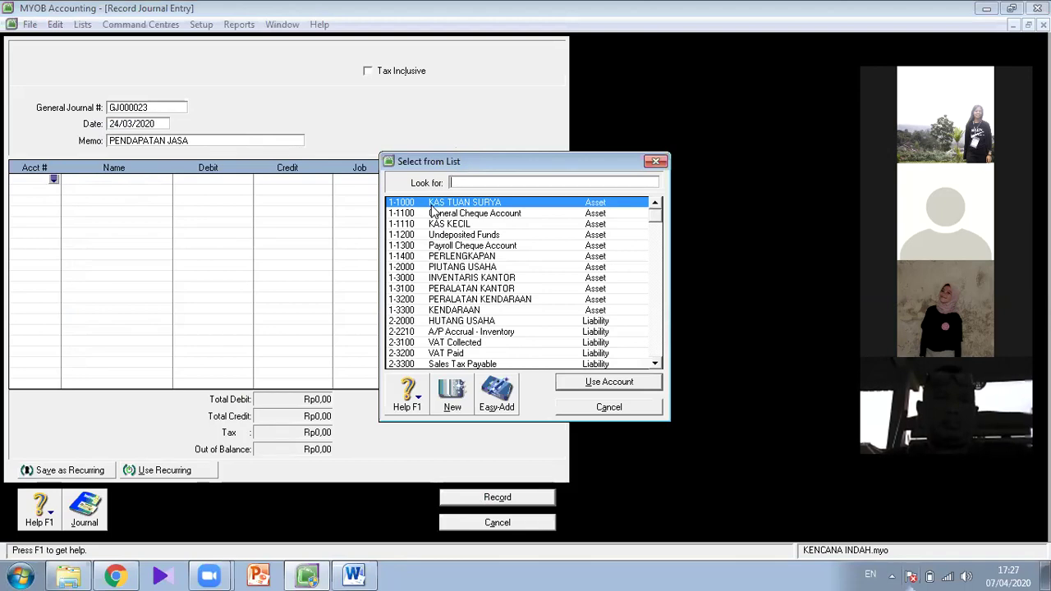
pyautogui.press('Return')
pyautogui.write('3000000')
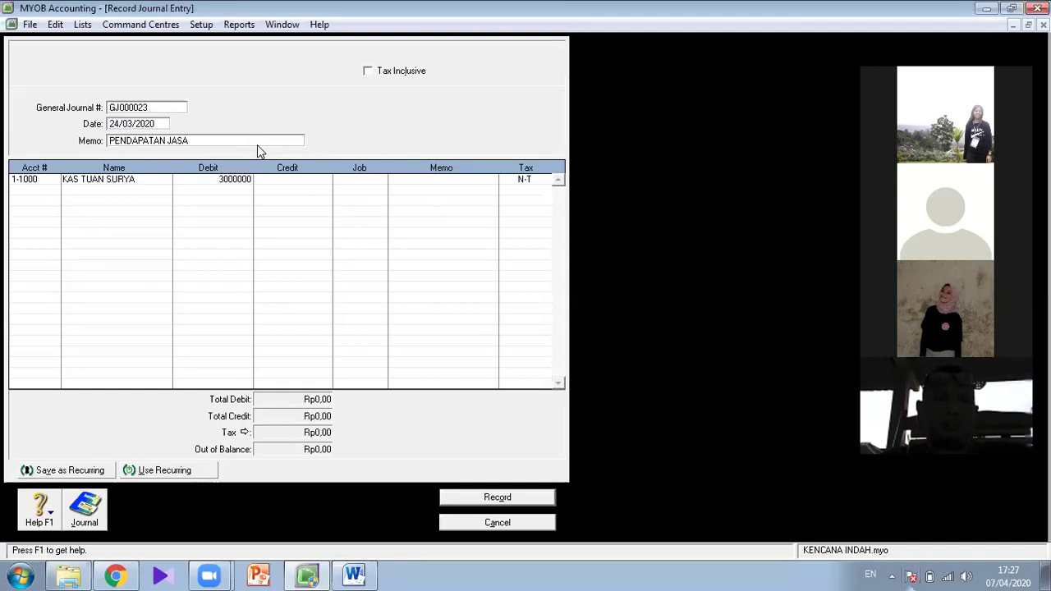
# Add income account 4-1000 PENDAPATAN ANGKUTAN as the second line with a credit of Rp3.000.000,00
pyautogui.click(20, 190)
pyautogui.click(52, 190)
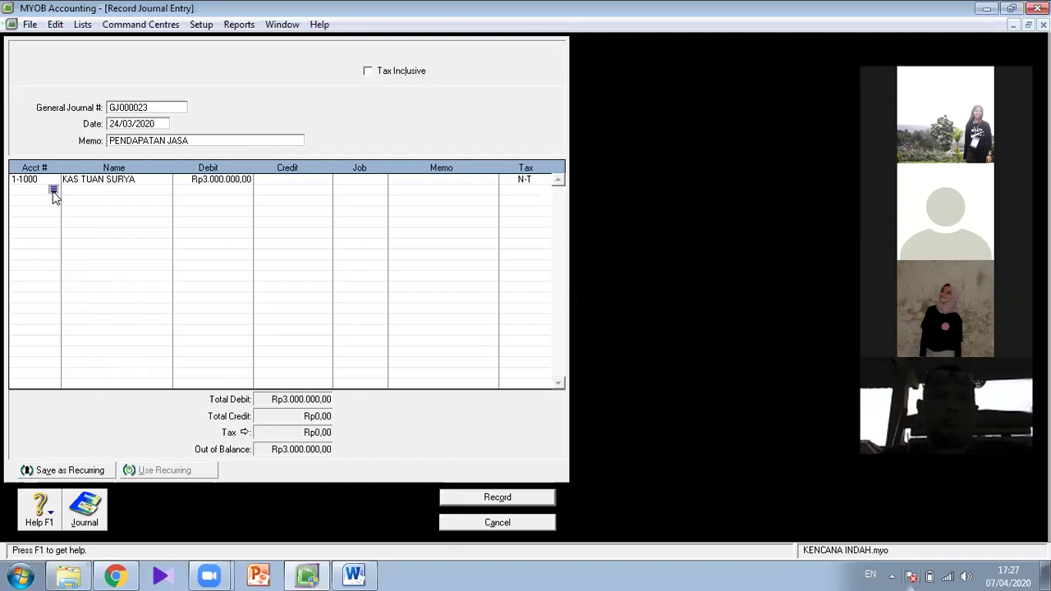
pyautogui.write('4-1000')
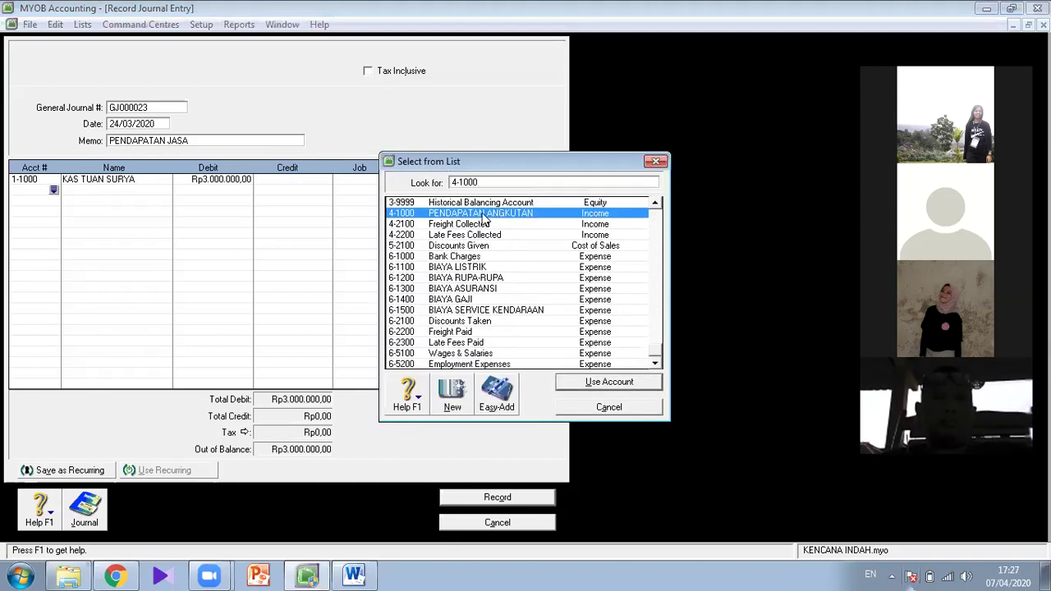
pyautogui.doubleClick(483, 215)
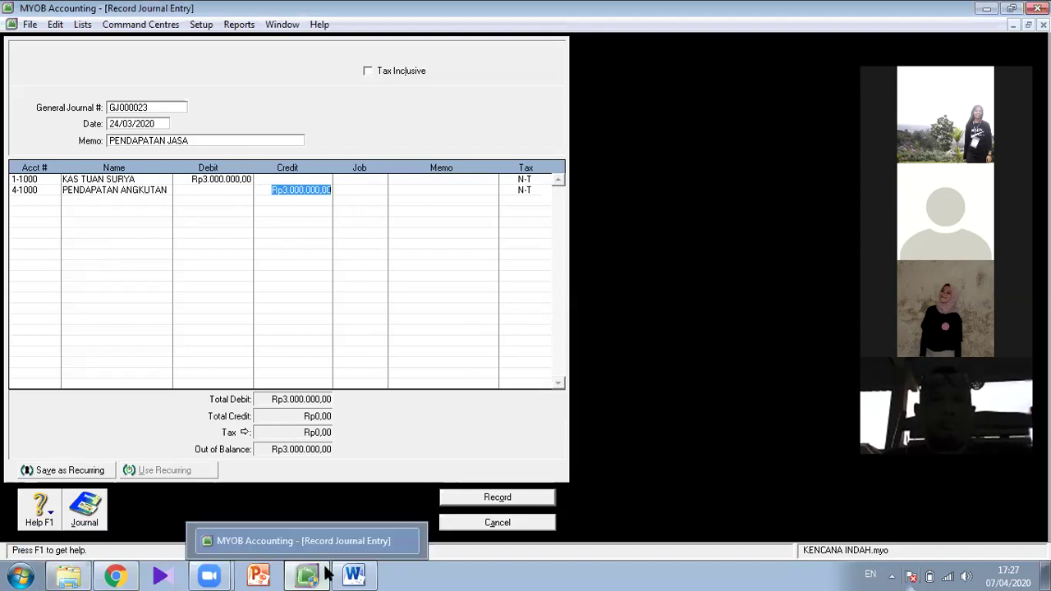
# Switch to the Word exercise document, highlight the Mar. 11 transaction alongside Mar. 24 to compare them, and return to MYOB
pyautogui.click(354, 575)
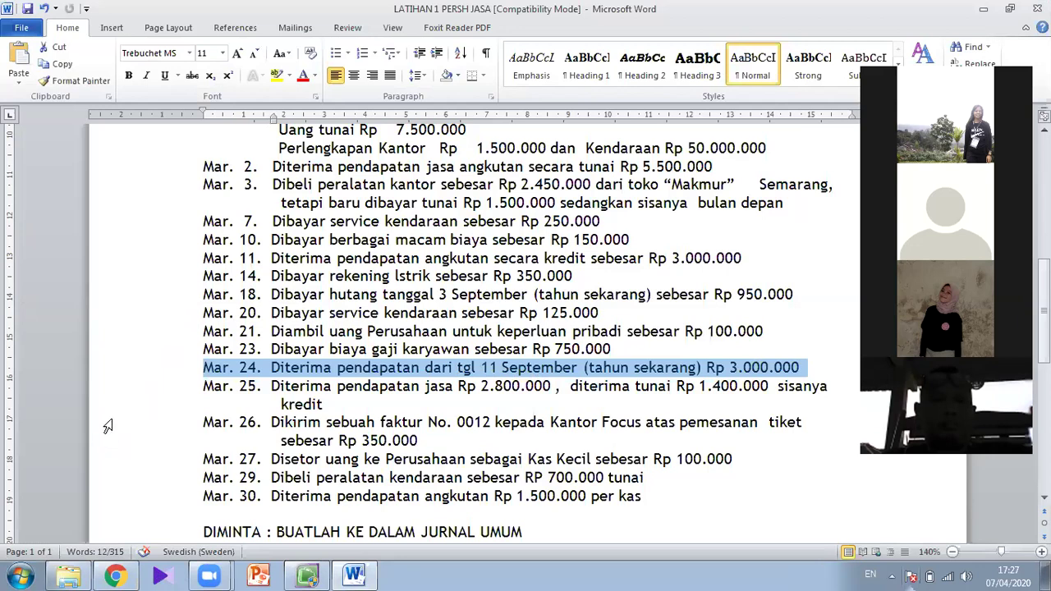
pyautogui.keyDown('ctrl'); pyautogui.click(150, 266); pyautogui.keyUp('ctrl')
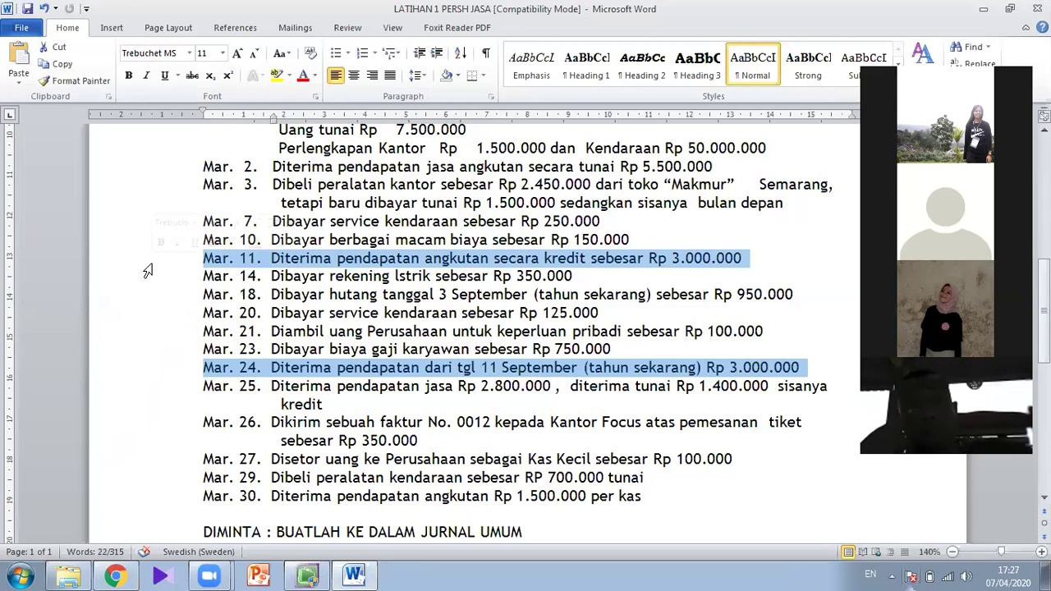
pyautogui.click(306, 575)
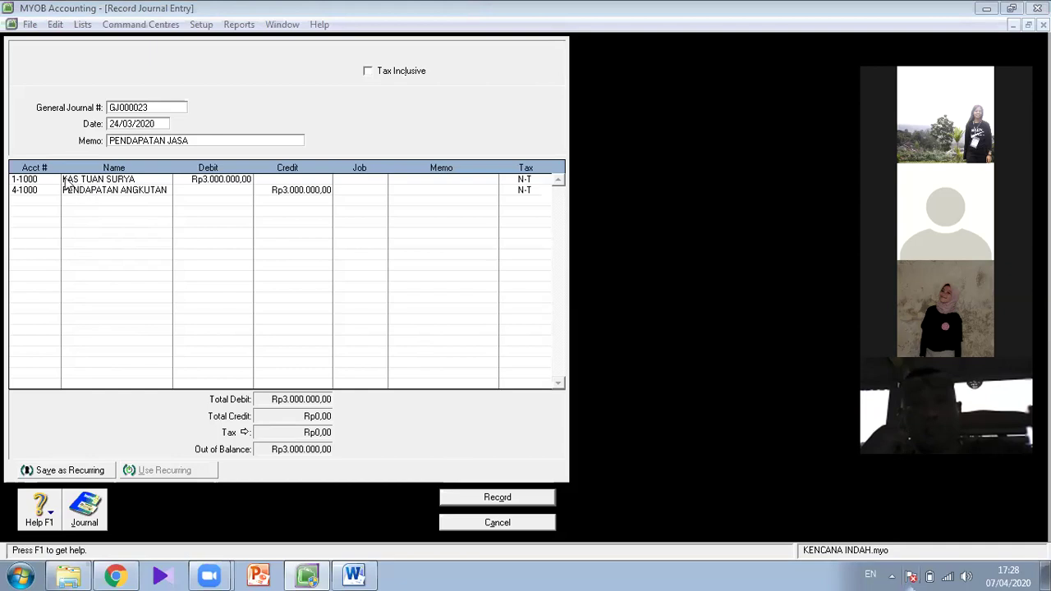
# Replace the second line's account with receivables account 1-2000 PIUTANG USAHA, credited Rp3.000.000,00, and record the 24 March entry
pyautogui.click(30, 193)
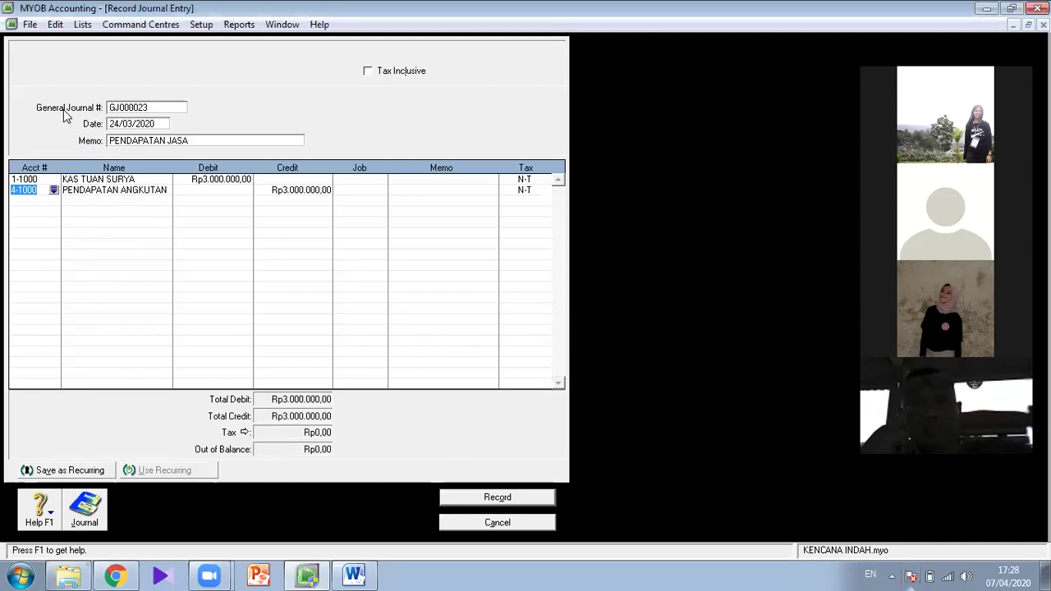
pyautogui.press('BackSpace')
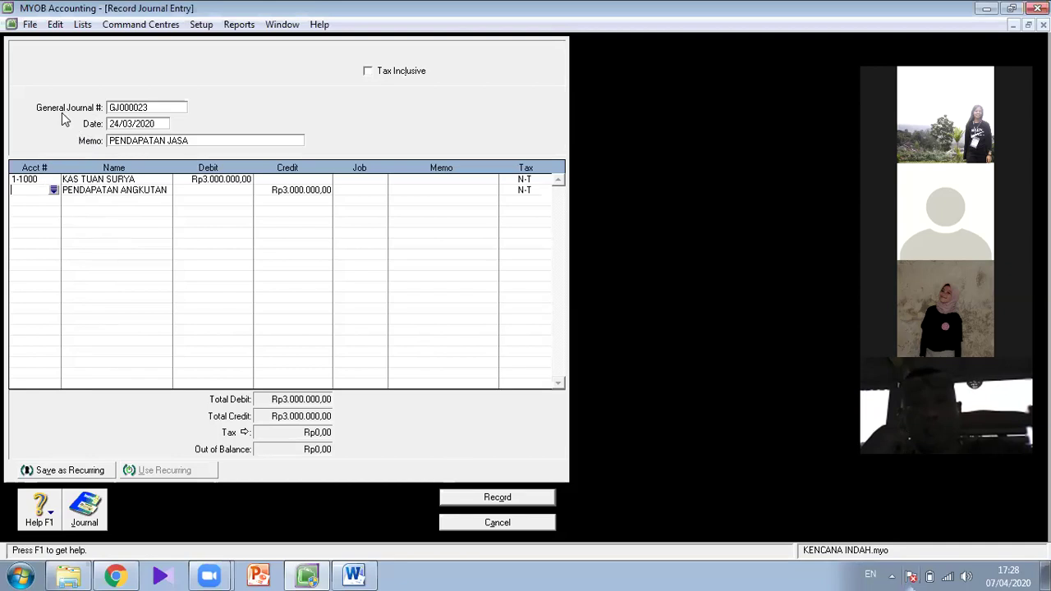
pyautogui.click(53, 191)
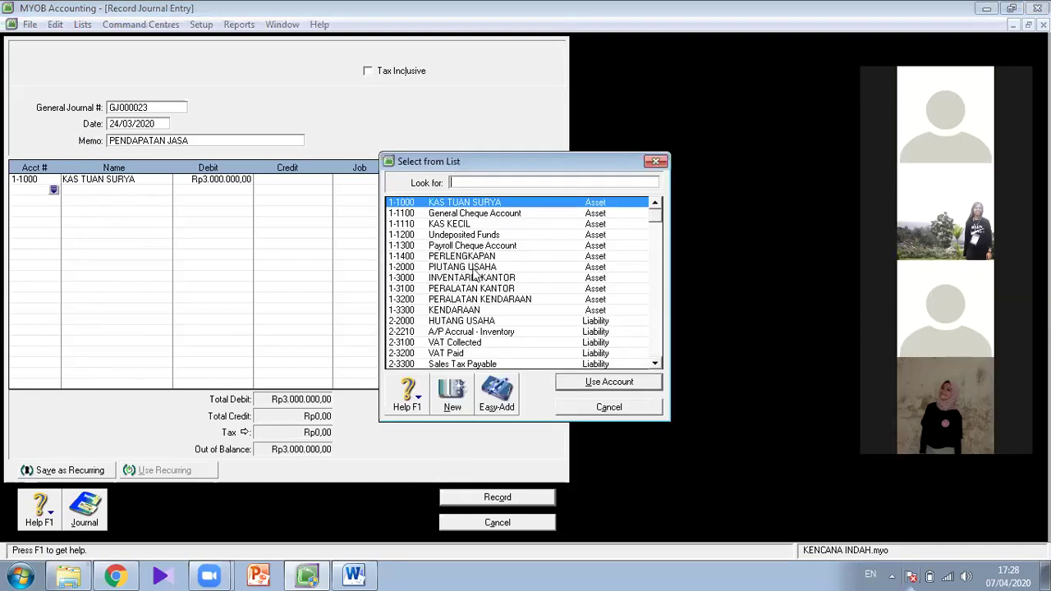
pyautogui.doubleClick(477, 267)
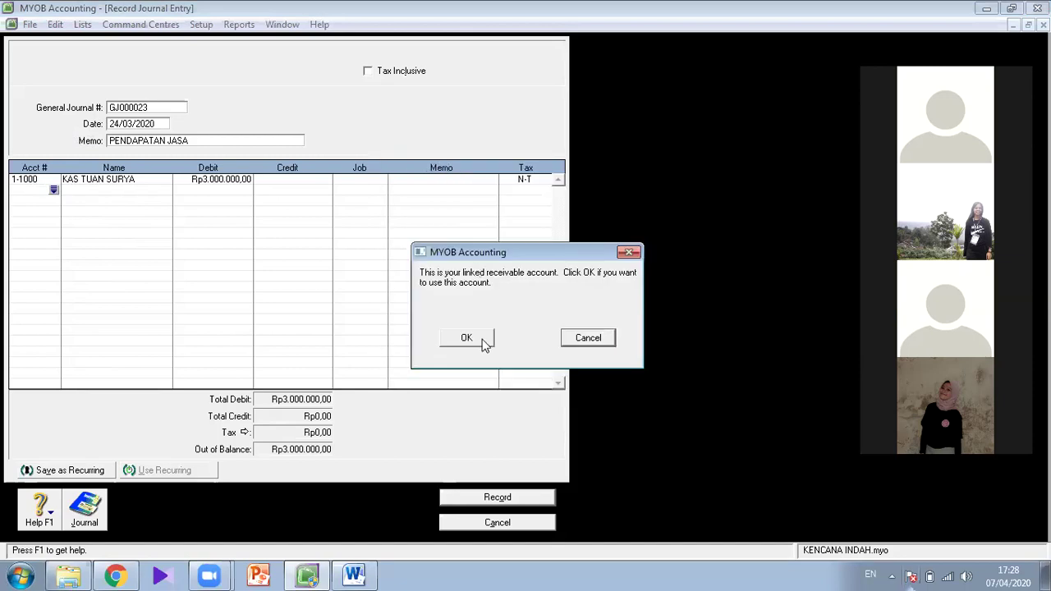
pyautogui.press('Return')
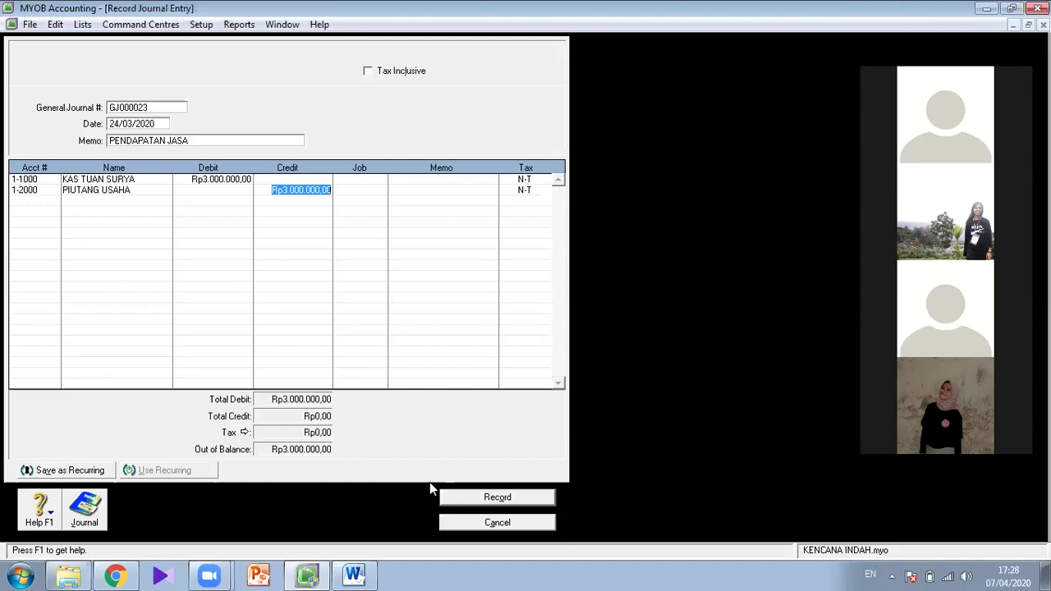
pyautogui.click(497, 498)
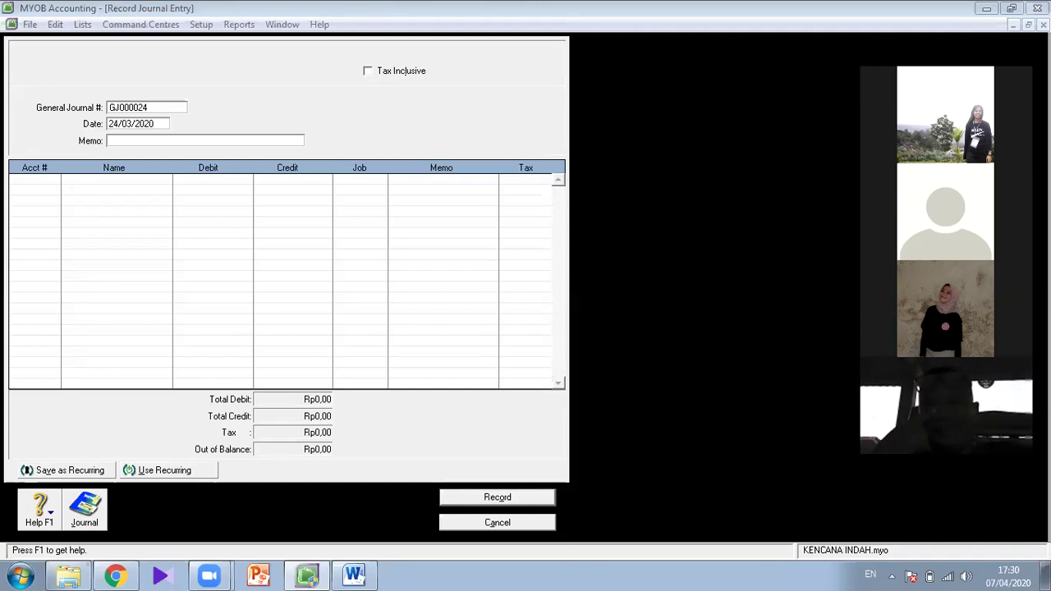
# Switch to the Word exercise document, highlight the full Mar. 25 service income transaction and return to MYOB
pyautogui.click(354, 574)
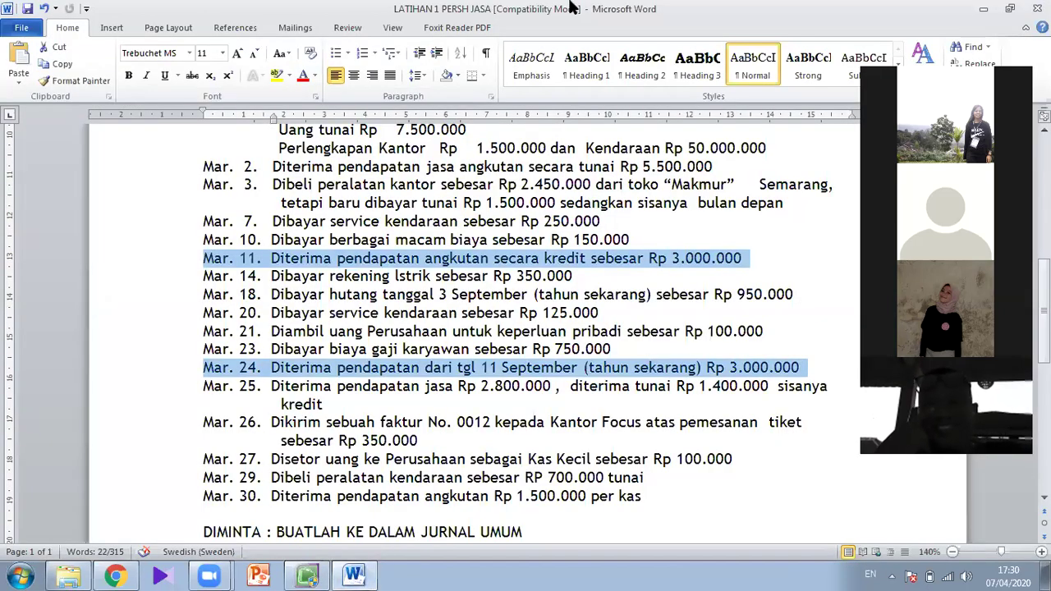
pyautogui.click(862, 535)
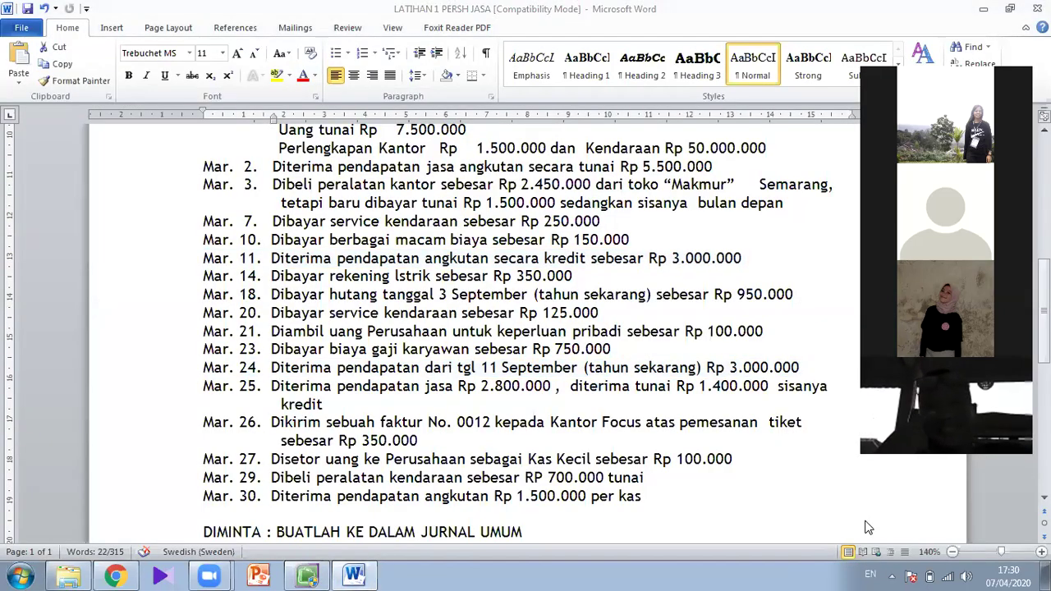
pyautogui.click(150, 403)
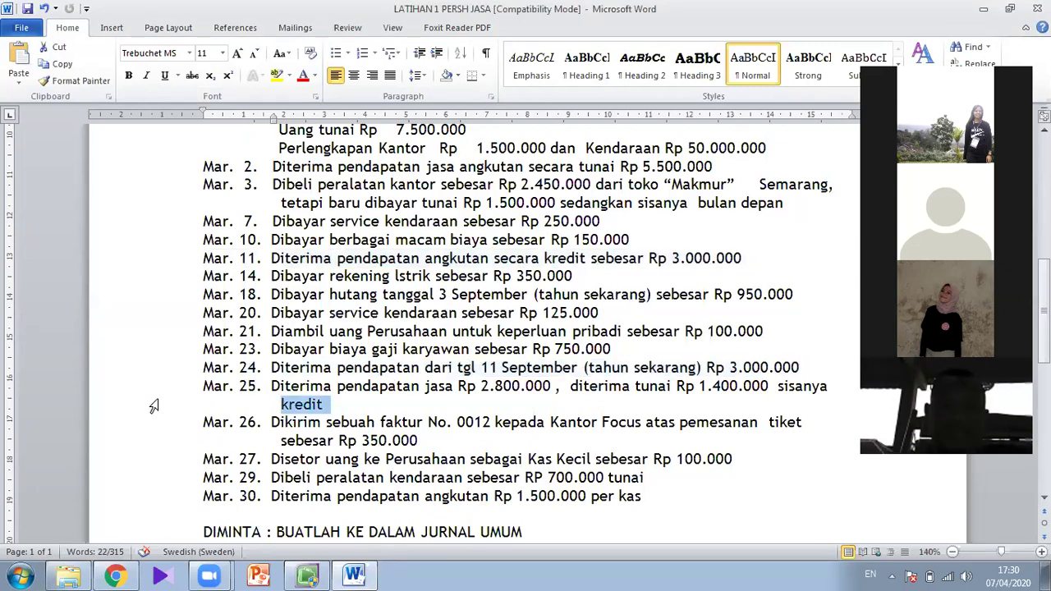
pyautogui.doubleClick(148, 400)
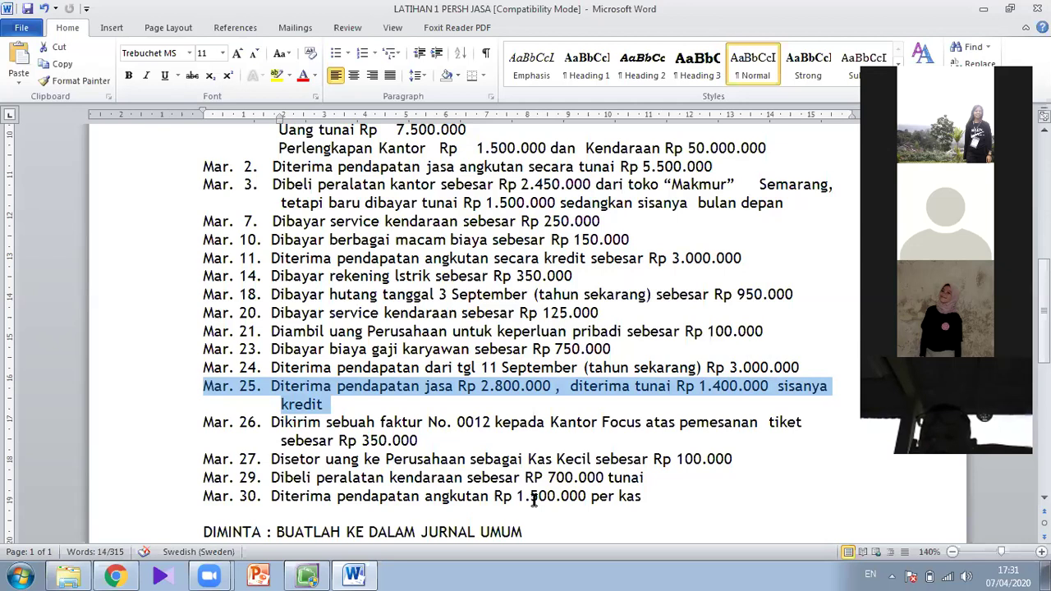
pyautogui.click(309, 575)
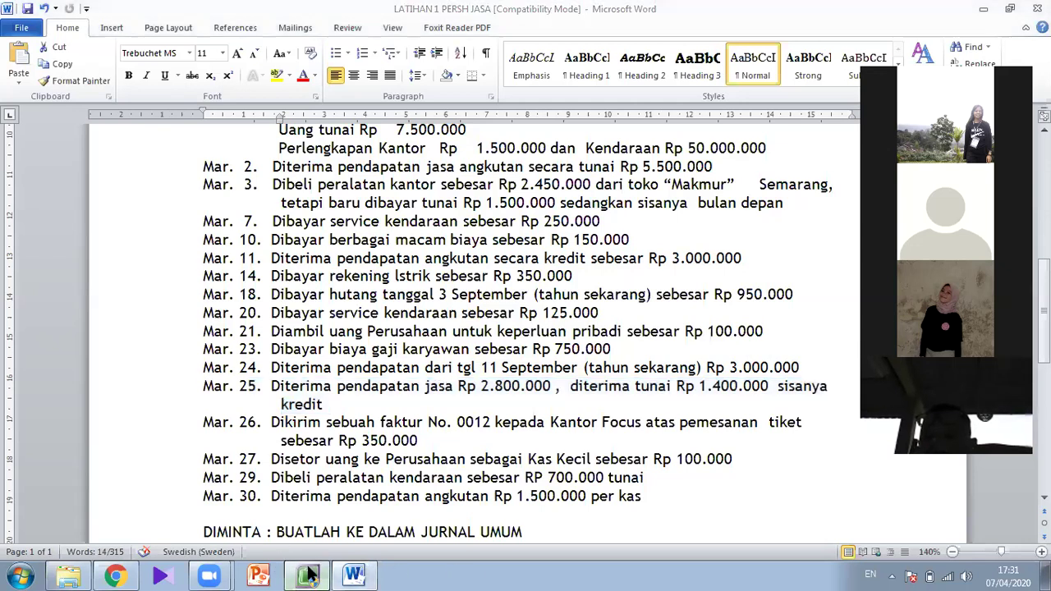
# Set the new journal entry's date to 25/03/2020 and its memo to PENDAPATAN JASA
pyautogui.click(117, 124)
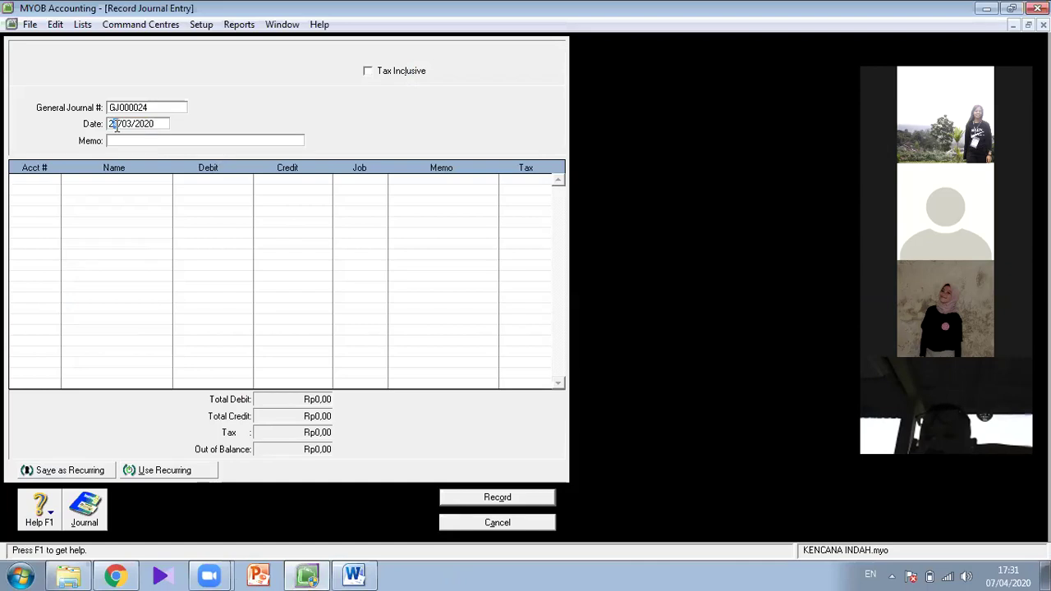
pyautogui.write('5')
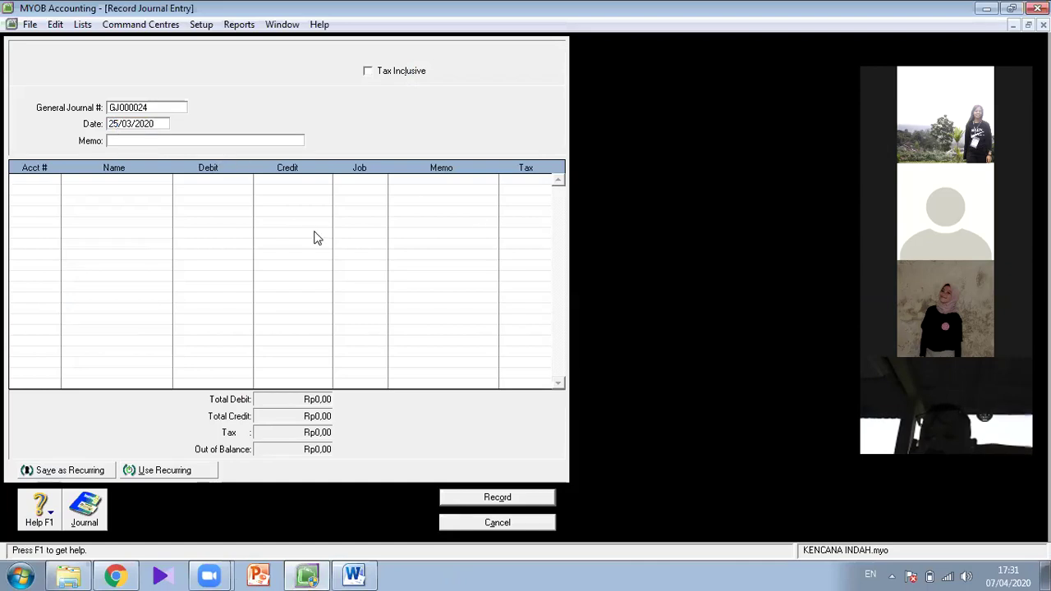
pyautogui.click(244, 140)
pyautogui.write('PENDAPATAN ')
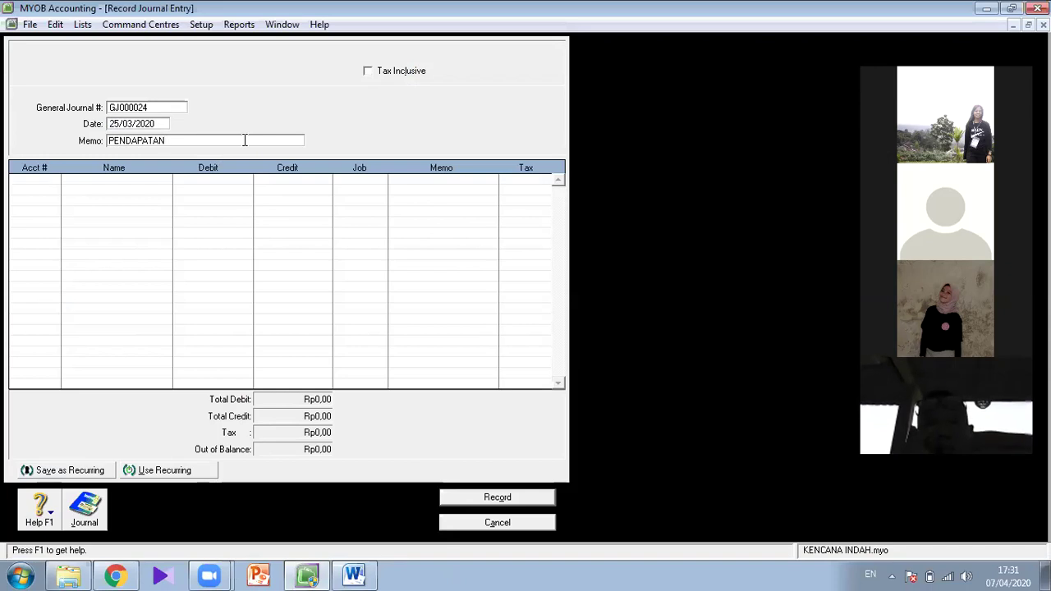
pyautogui.write('JASA')
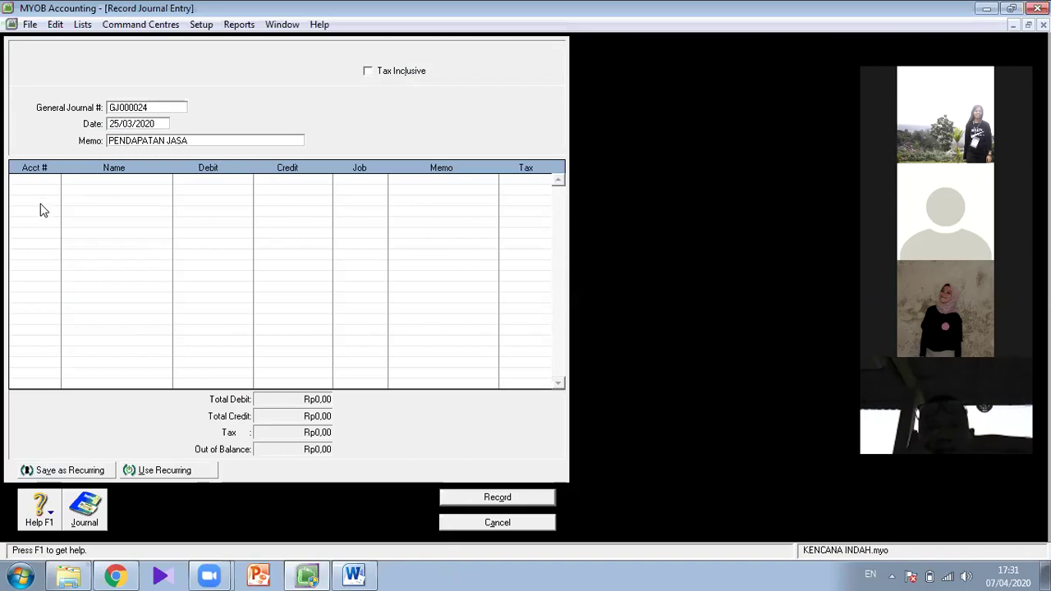
# Add receivables account 1-2000 PIUTANG USAHA as the first line of the 25 March entry, accepting the linked account
pyautogui.click(36, 177)
pyautogui.click(53, 179)
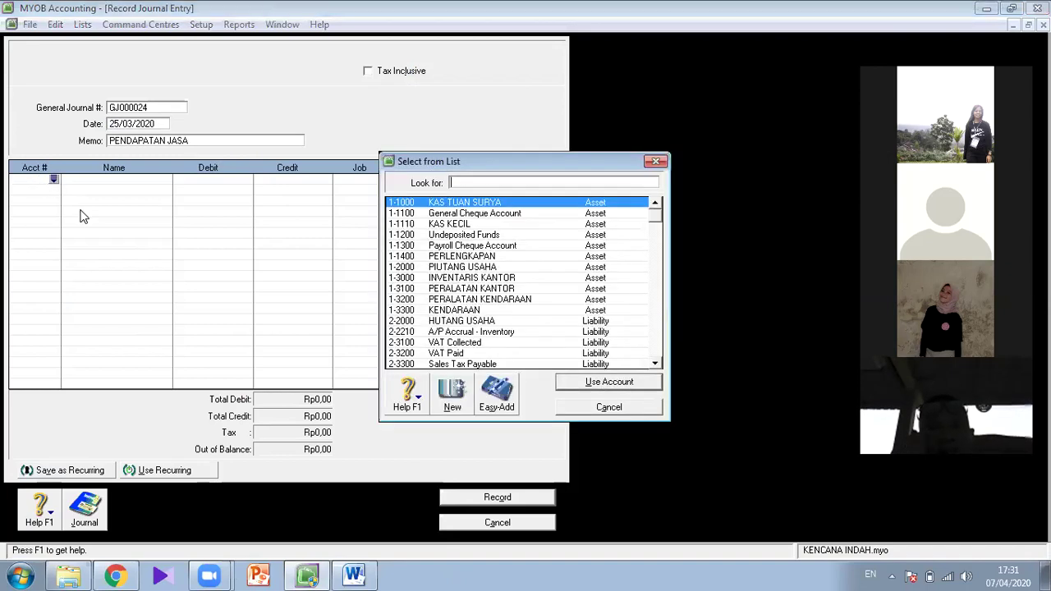
pyautogui.doubleClick(453, 268)
pyautogui.click(465, 338)
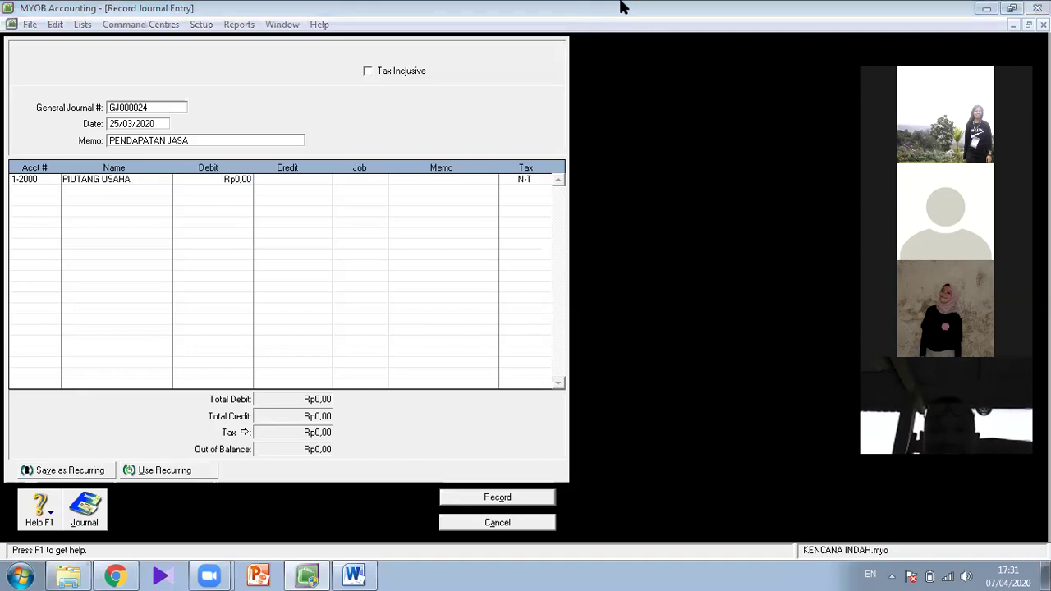
# Check the Mar. 25 amounts in the Word exercise document, return to MYOB and debit the receivables line Rp1.400.000,00
pyautogui.hotkey('alt', 'Tab')
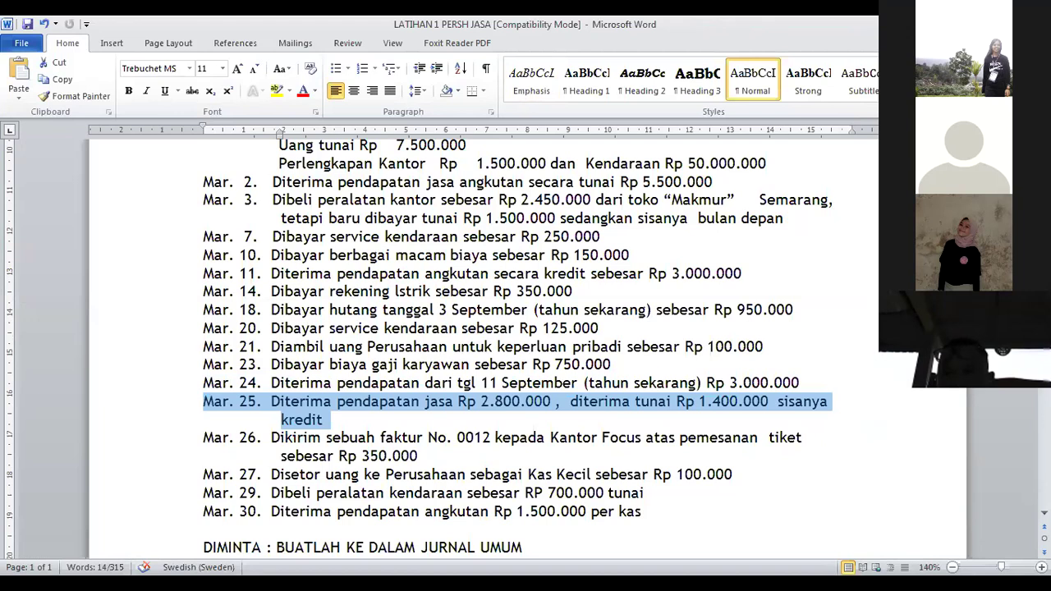
pyautogui.press('Right')
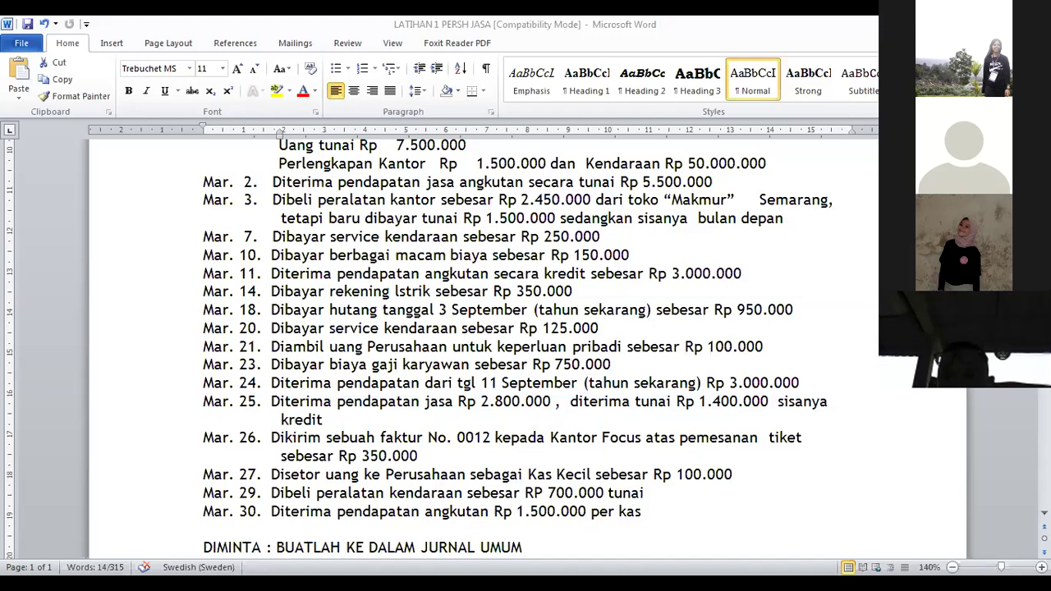
pyautogui.click(555, 23)
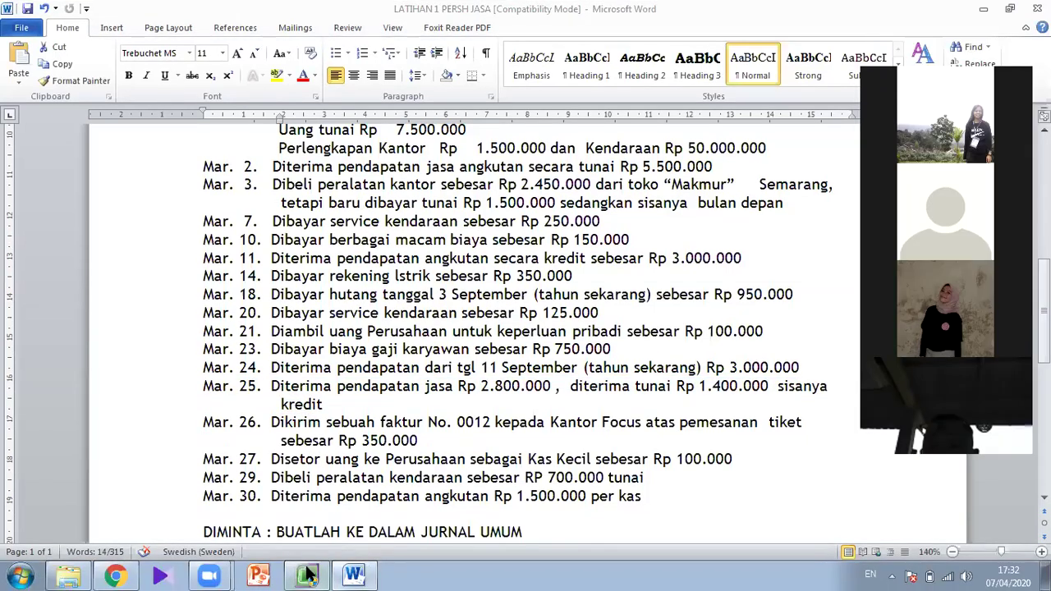
pyautogui.click(308, 575)
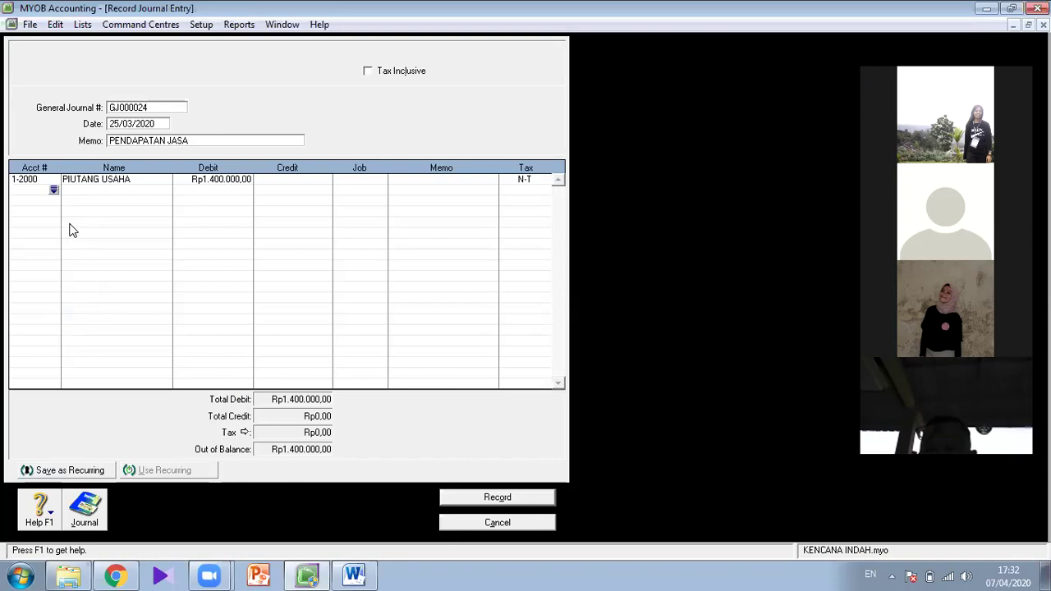
# Add cash account 1-1000 as the second line of the 25 March entry with a credit of Rp1.400.000,00
pyautogui.click(53, 191)
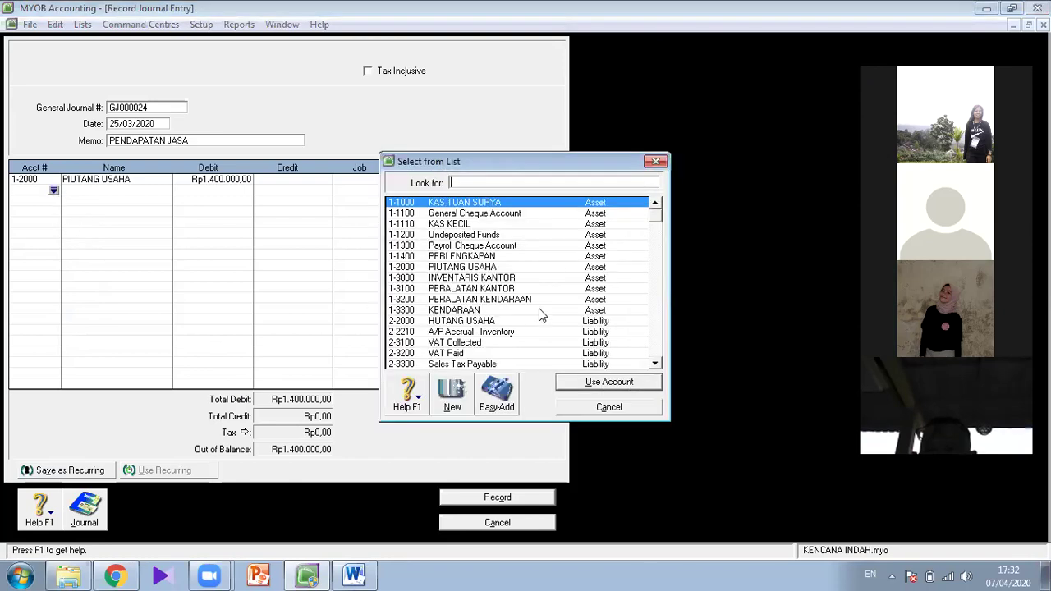
pyautogui.doubleClick(464, 202)
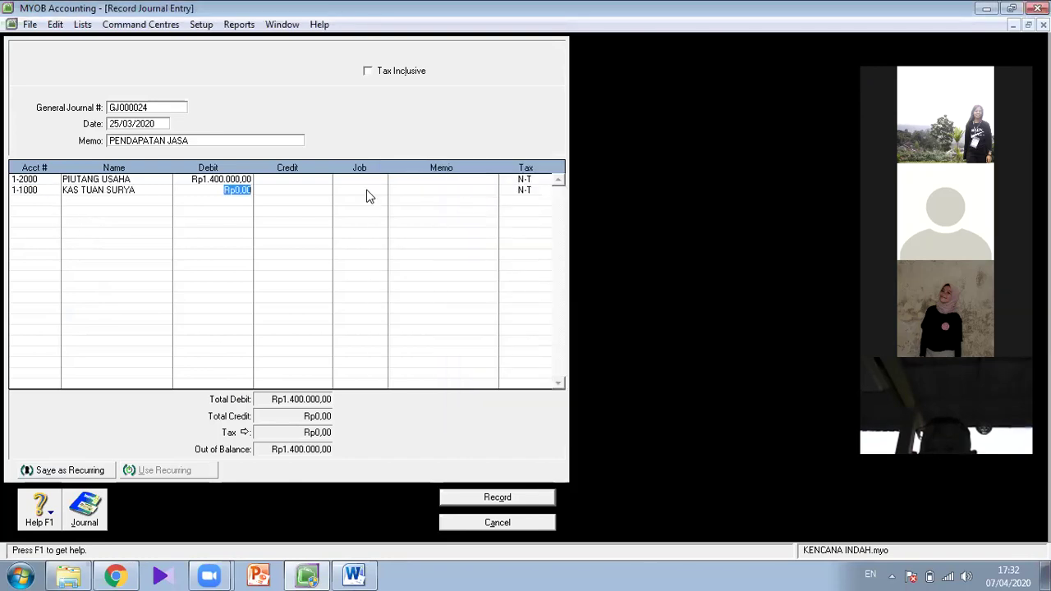
pyautogui.click(301, 190)
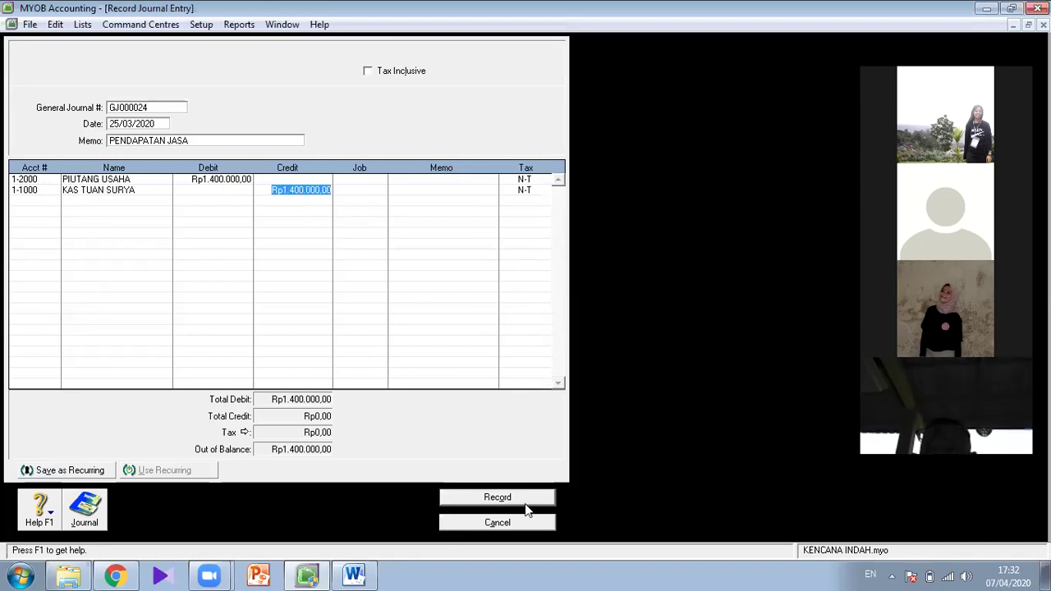
# Try a credit of Rp2.800.000,00 on the cash line of the 25 March entry
pyautogui.click(624, 7)
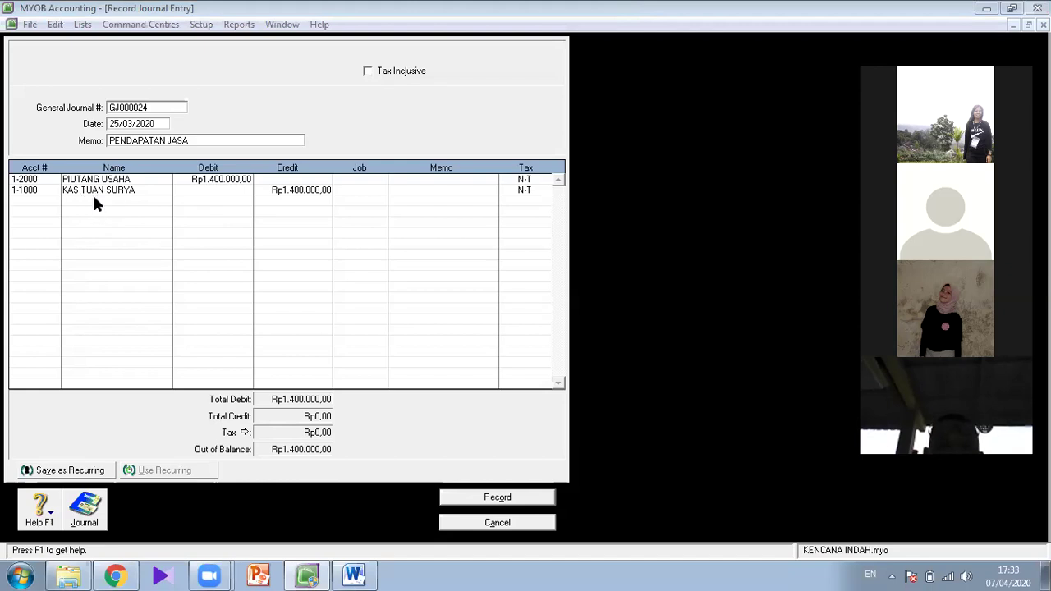
pyautogui.click(301, 189)
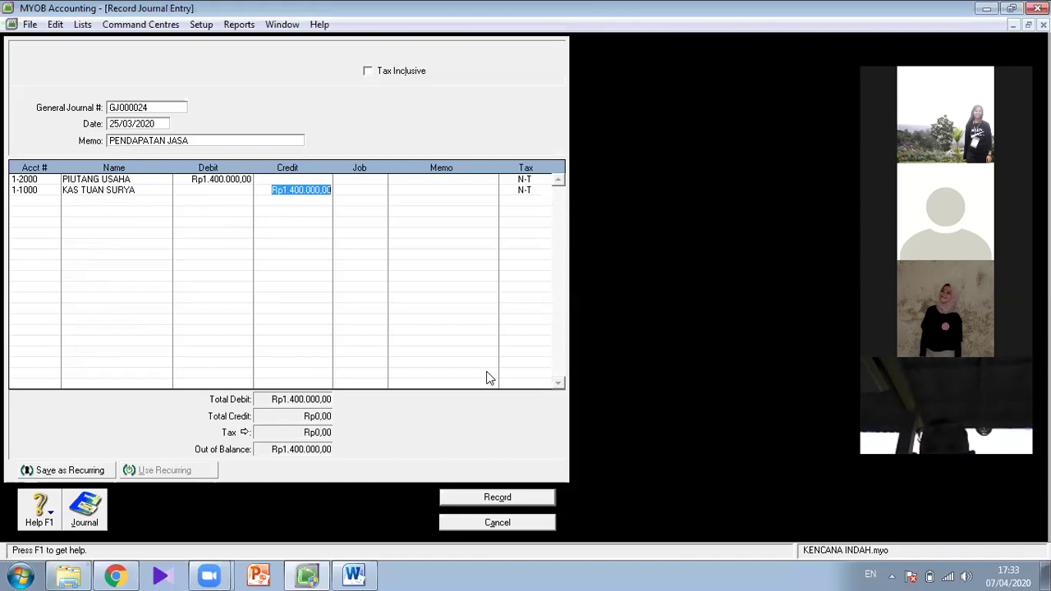
pyautogui.write('2800000')
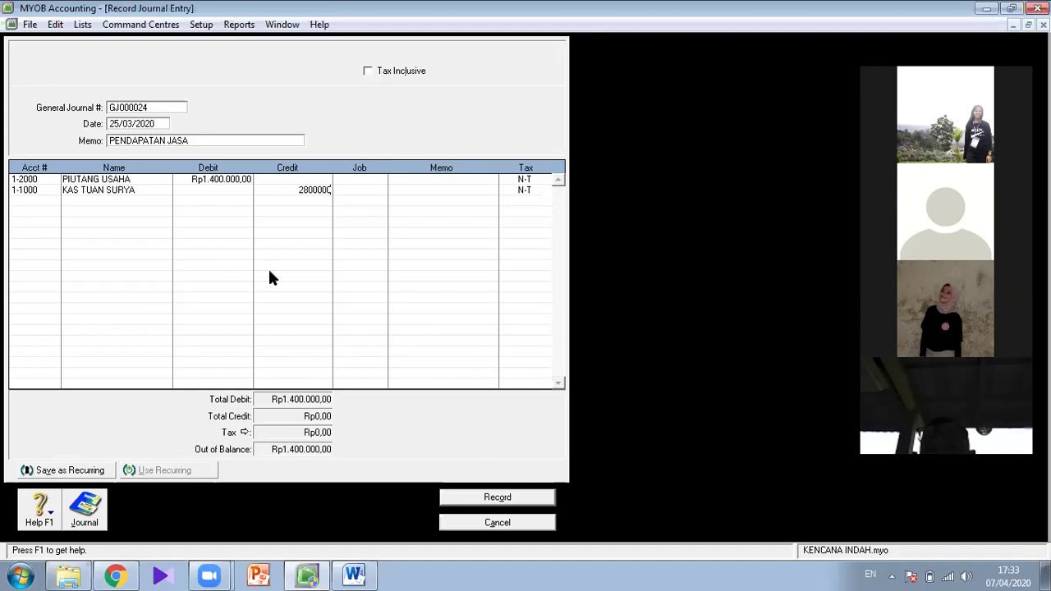
pyautogui.click(206, 186)
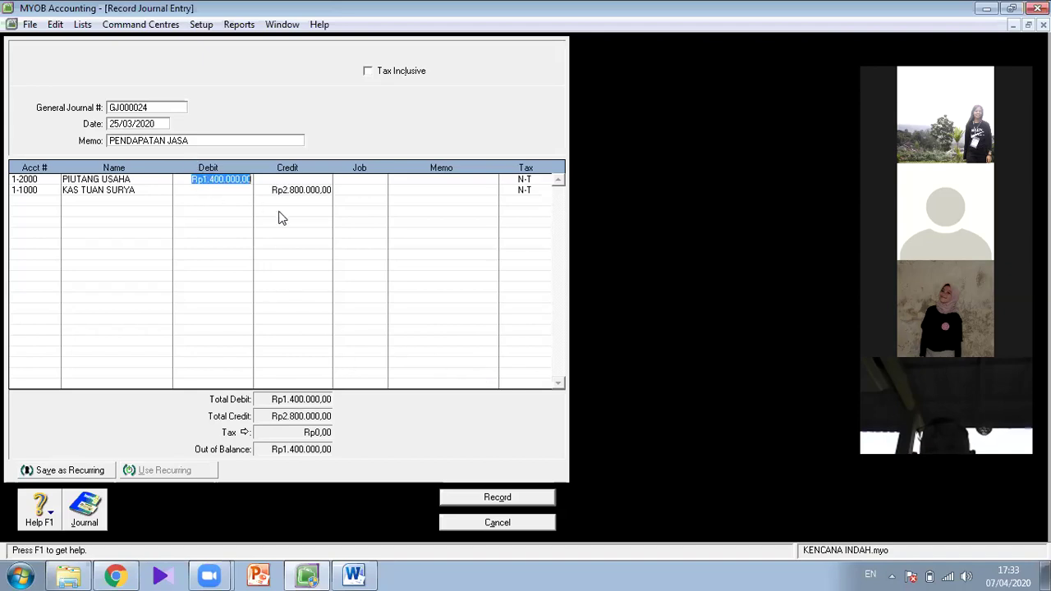
pyautogui.click(280, 190)
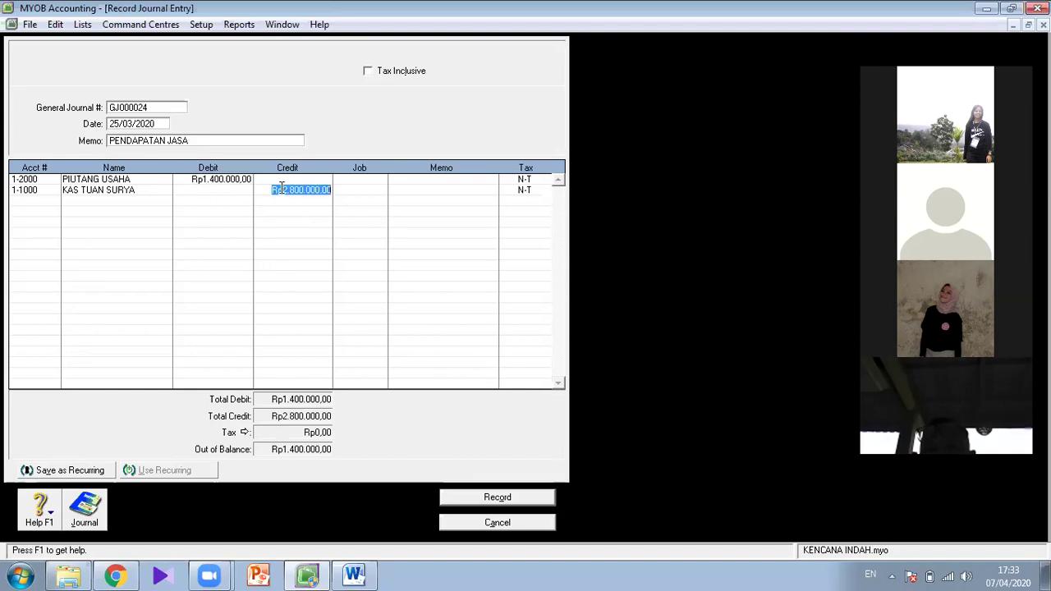
pyautogui.hotkey('shift', 'Tab')
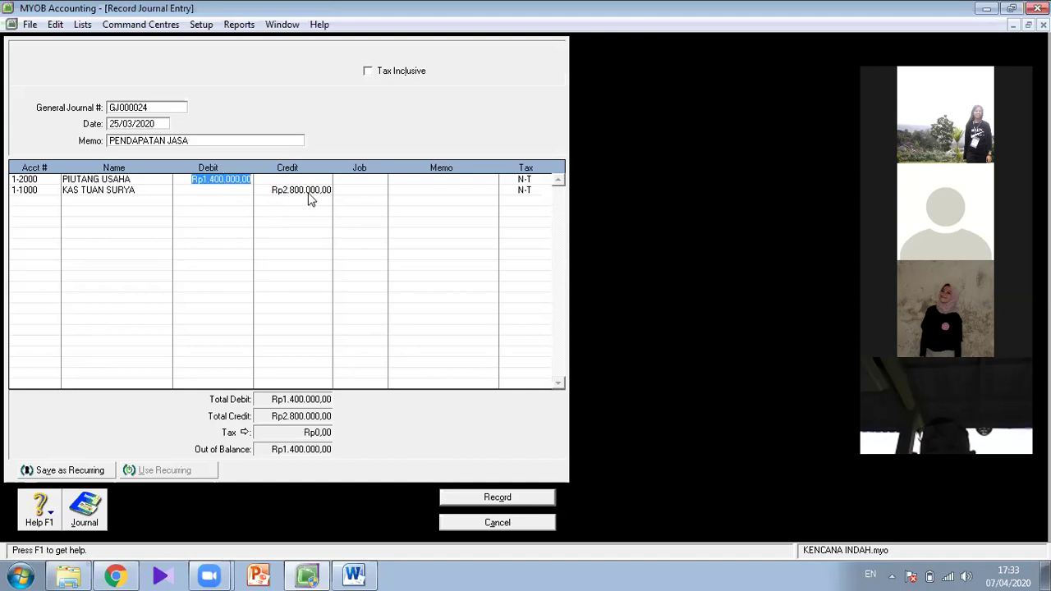
pyautogui.click(299, 192)
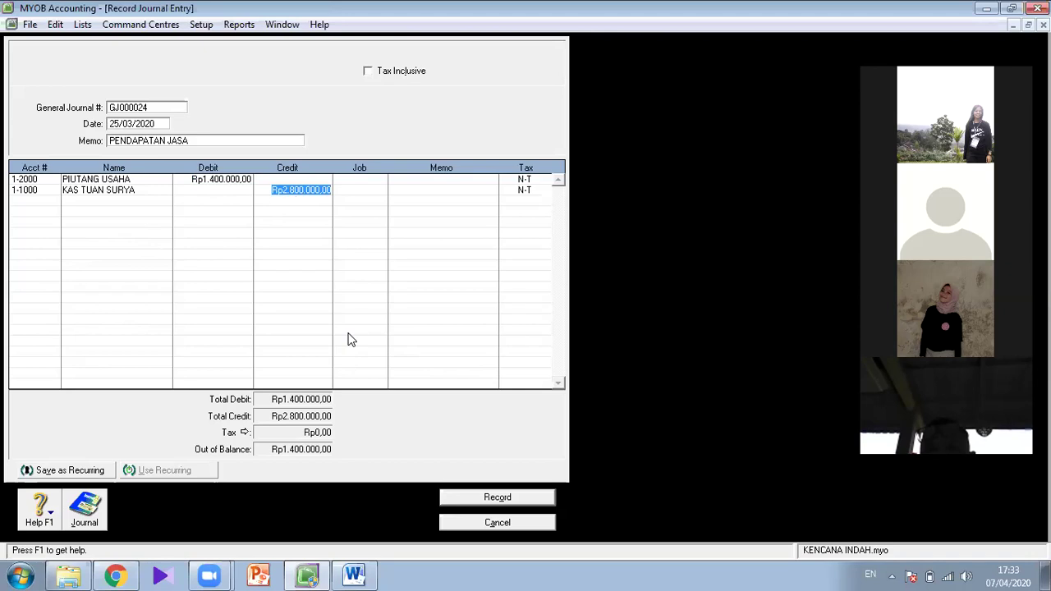
# Clear the credit on cash line 1-1000 of the 25 March entry and debit it Rp1.400.000,00
pyautogui.press('Delete')
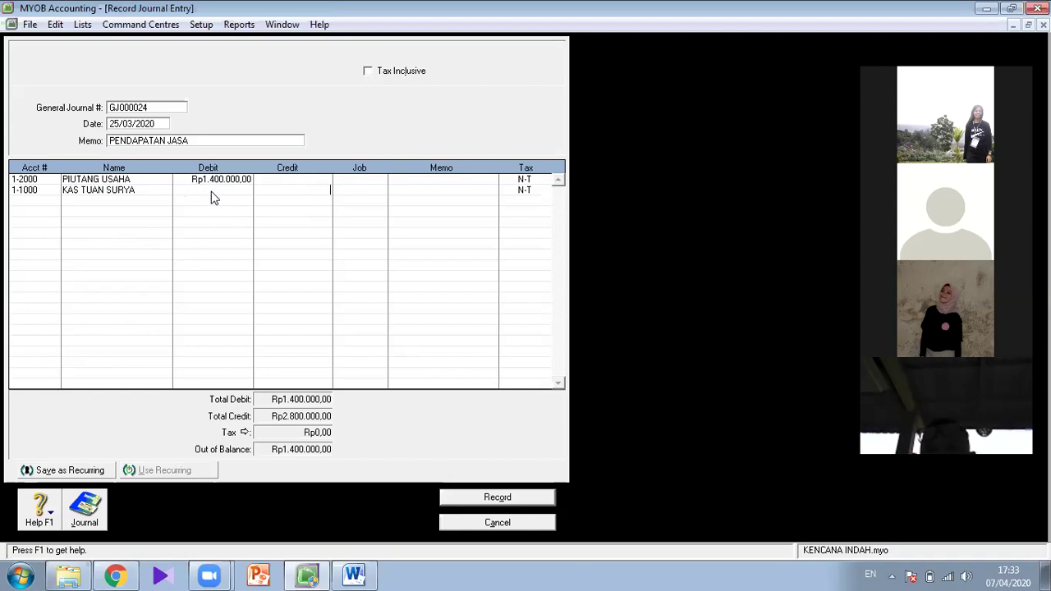
pyautogui.click(27, 190)
pyautogui.click(199, 190)
pyautogui.write('1400000')
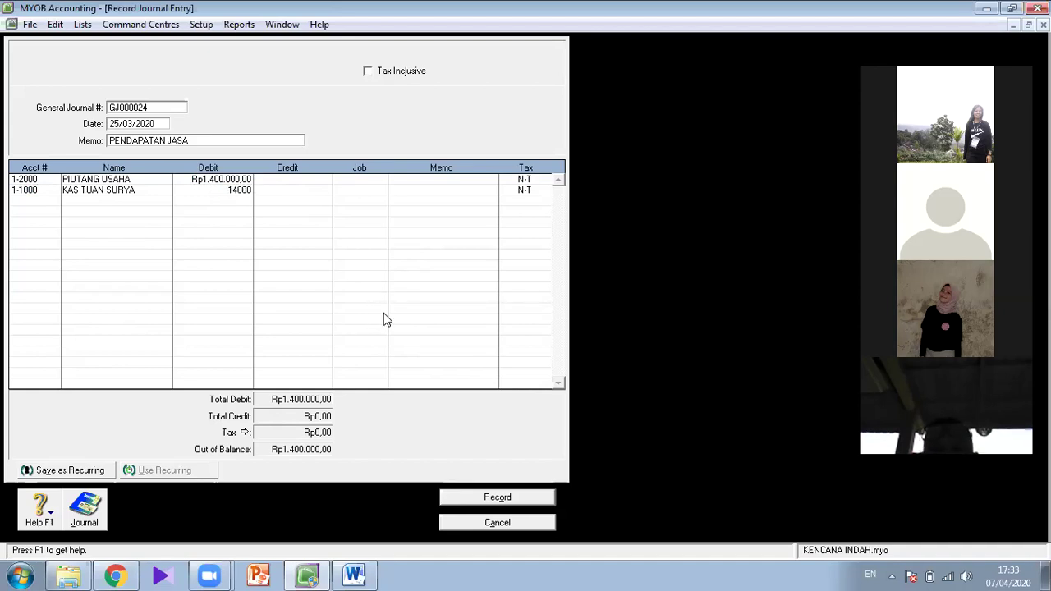
pyautogui.click(288, 195)
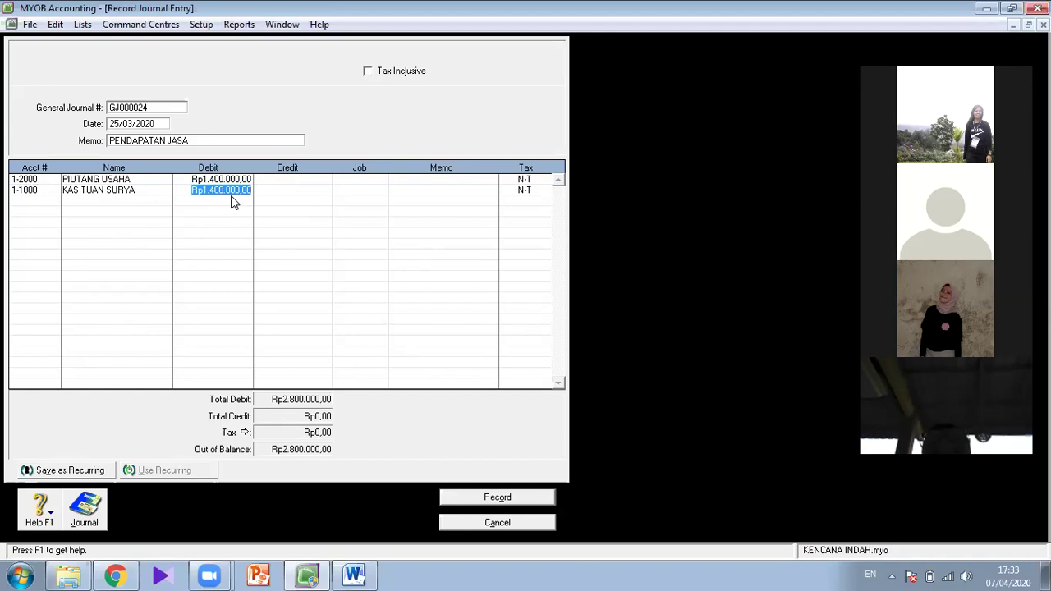
# Add income account 4-1000 PENDAPATAN ANGKUTAN as the third line with a credit of Rp2.800.000,00 and record the 25 March entry
pyautogui.click(37, 202)
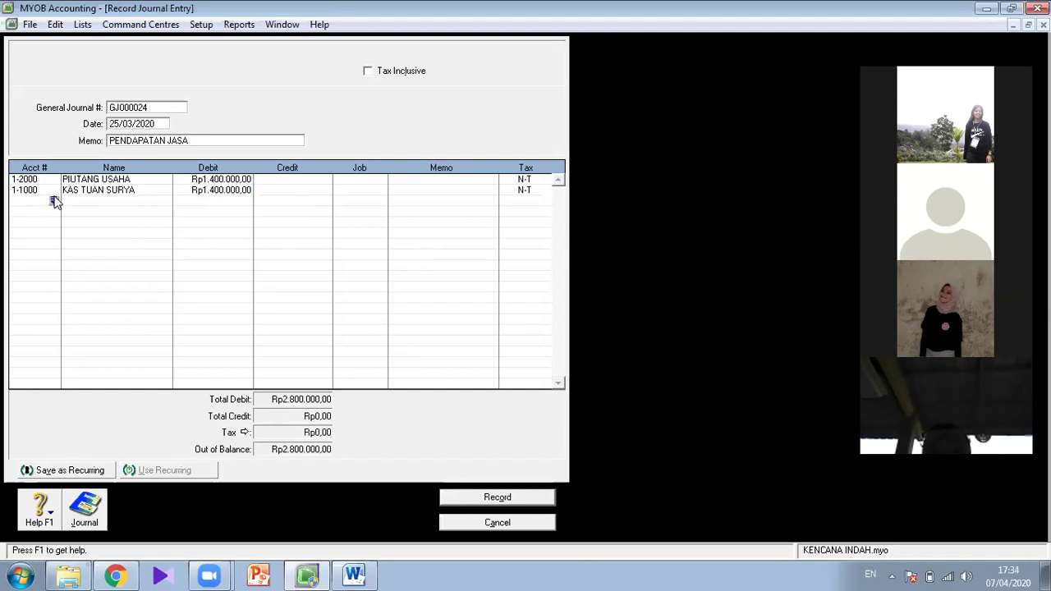
pyautogui.click(53, 201)
pyautogui.write('4')
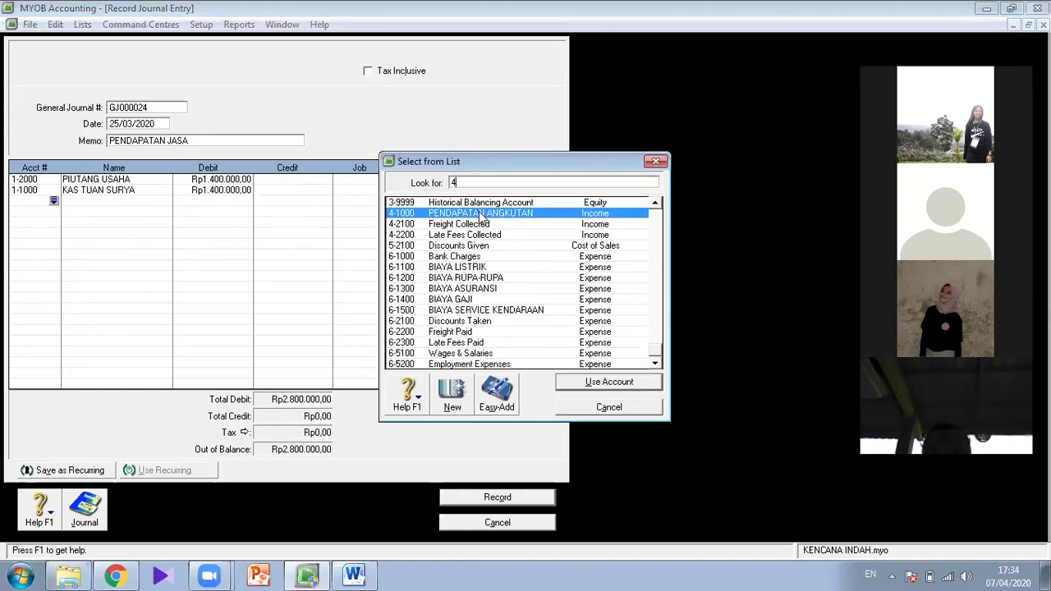
pyautogui.doubleClick(481, 215)
pyautogui.click(286, 200)
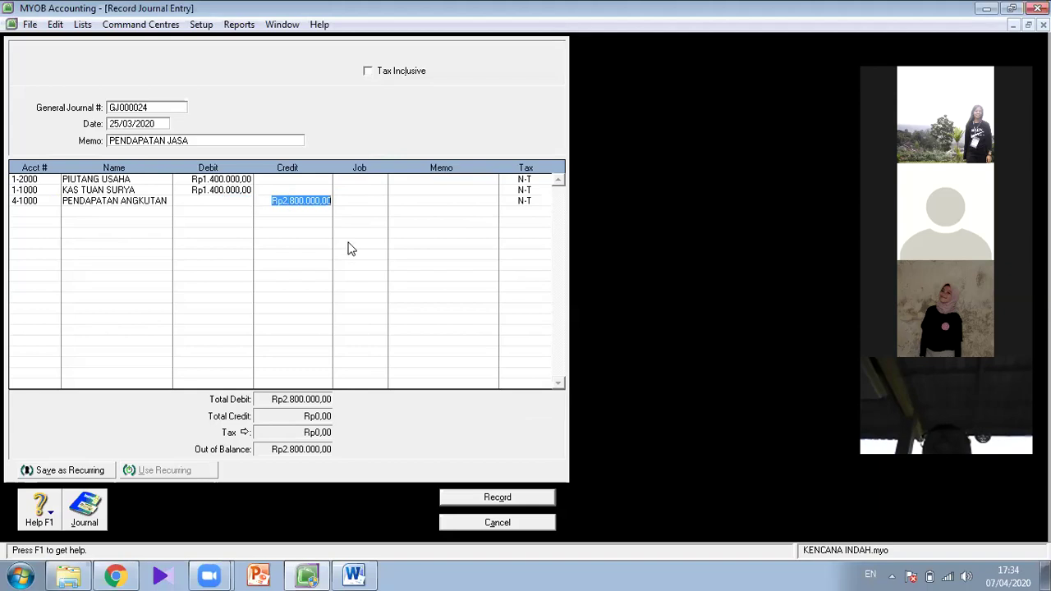
pyautogui.click(303, 202)
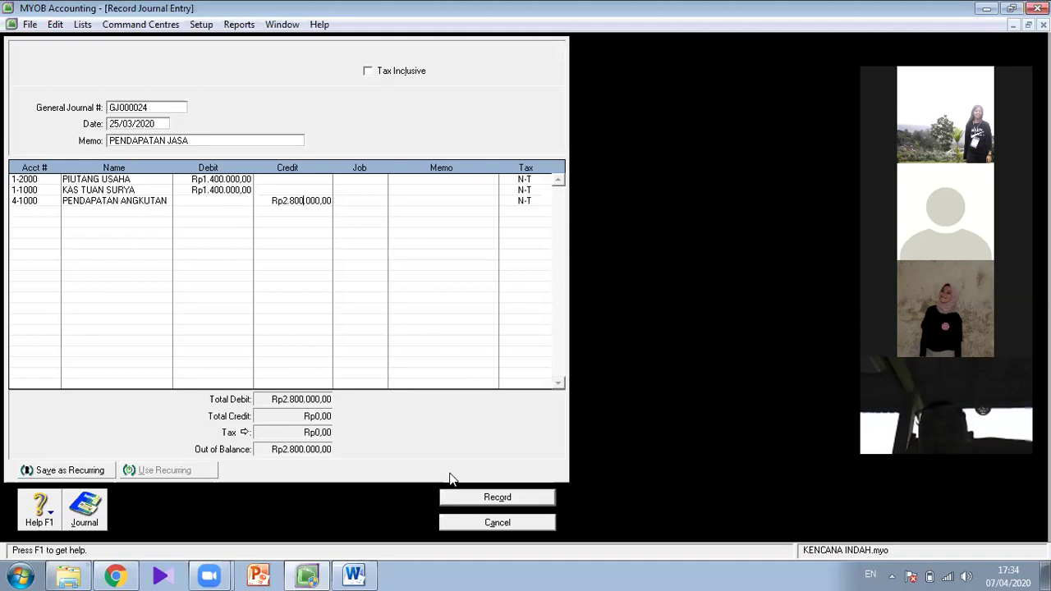
pyautogui.click(489, 500)
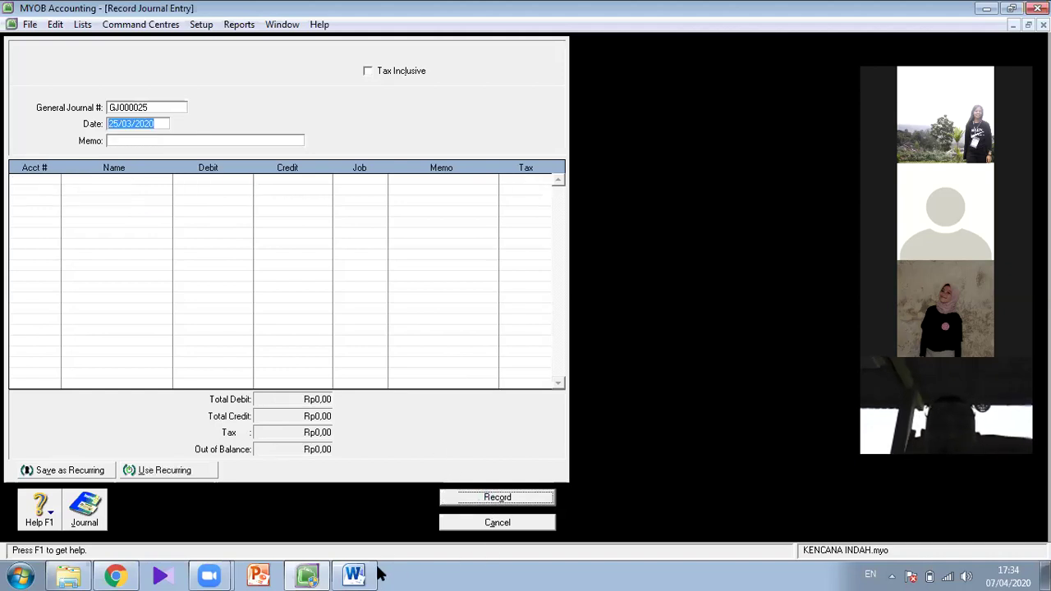
# Switch to the Word exercise document and highlight the full Mar. 26 transaction to read its details
pyautogui.click(353, 575)
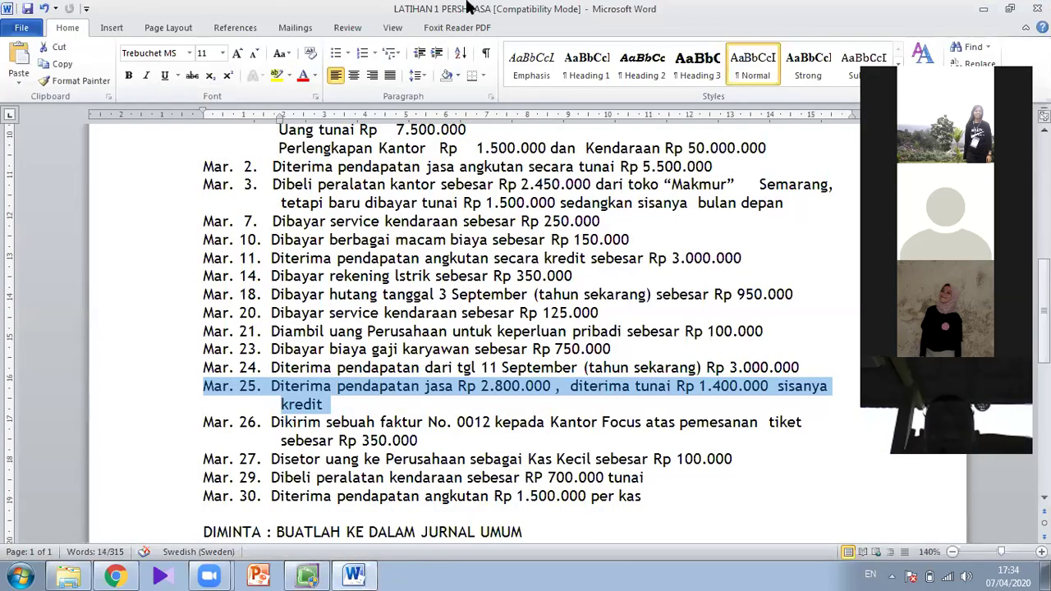
pyautogui.click(906, 509)
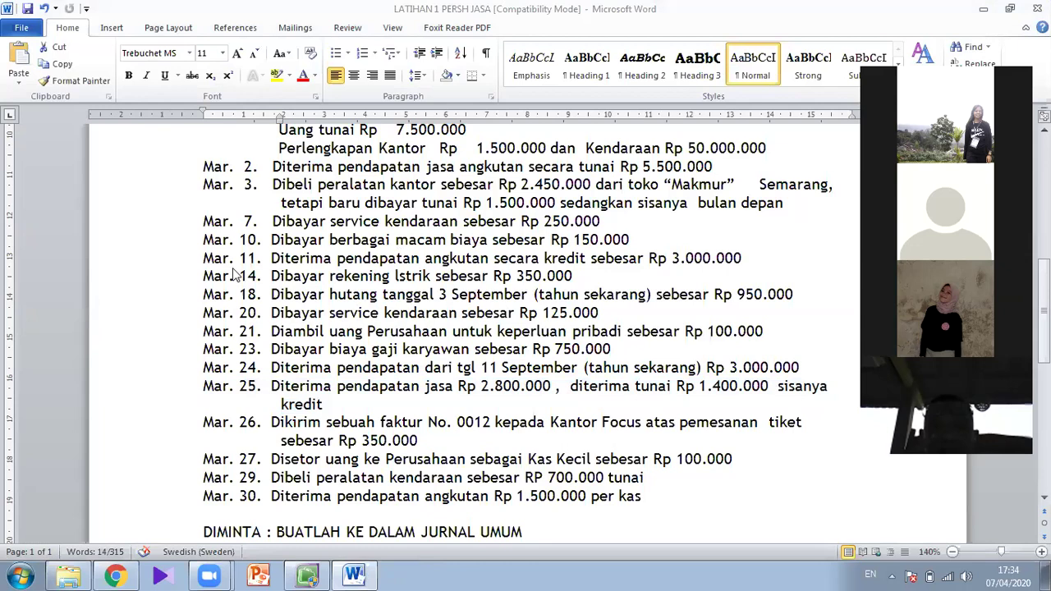
pyautogui.doubleClick(115, 407)
pyautogui.click(117, 425)
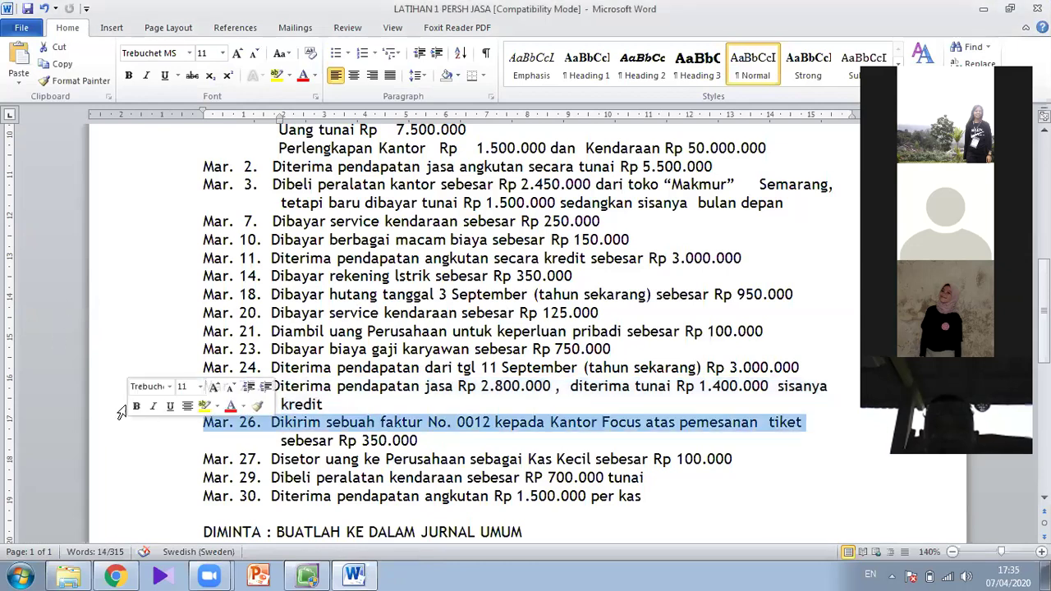
pyautogui.moveTo(118, 425); pyautogui.dragTo(125, 441)
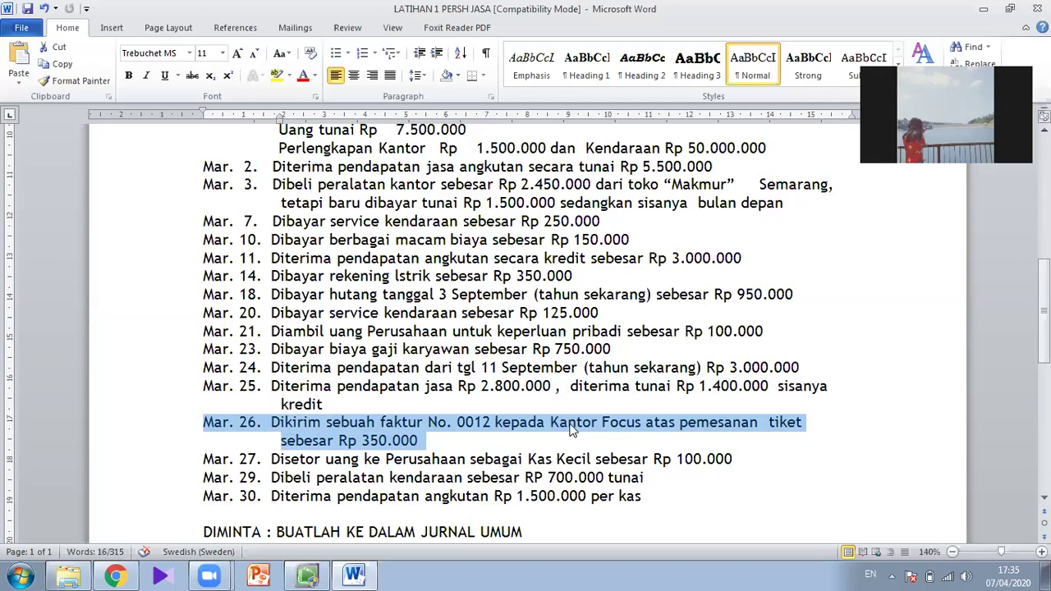
pyautogui.click(309, 574)
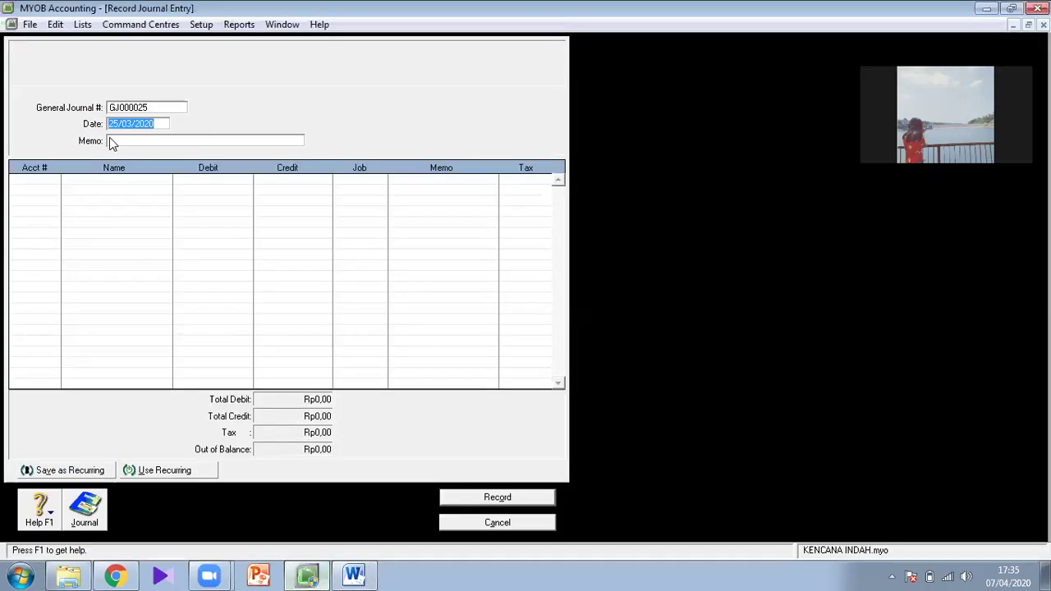
pyautogui.click(354, 575)
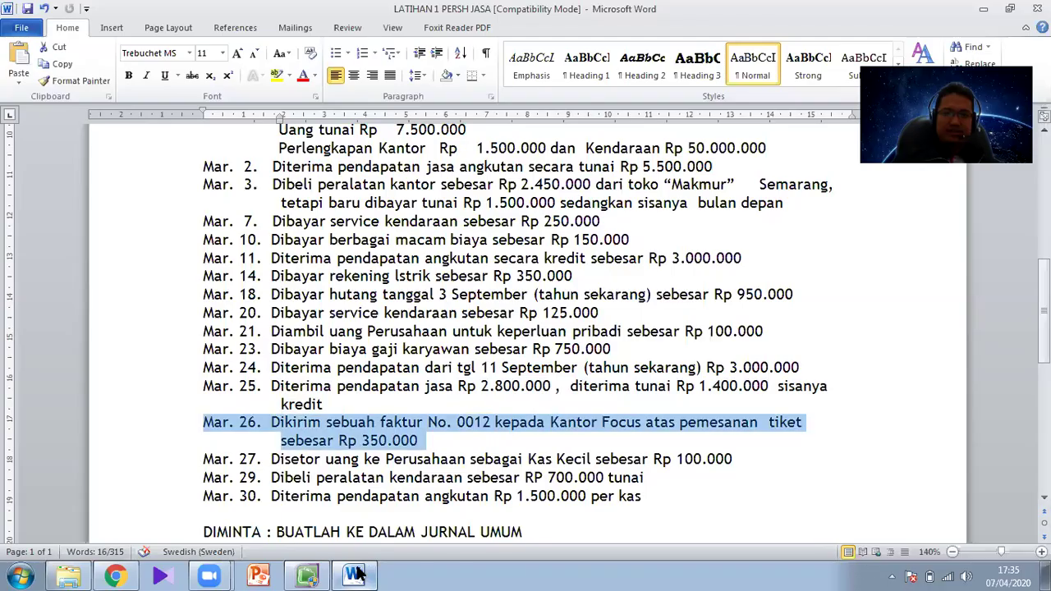
# Return to MYOB and set the new journal entry's date to 26/03/2020 and its memo to PENDAPATAN KREDIT
pyautogui.click(307, 575)
pyautogui.click(108, 124)
pyautogui.click(114, 124)
pyautogui.press('Delete')
pyautogui.write('6')
pyautogui.click(147, 141)
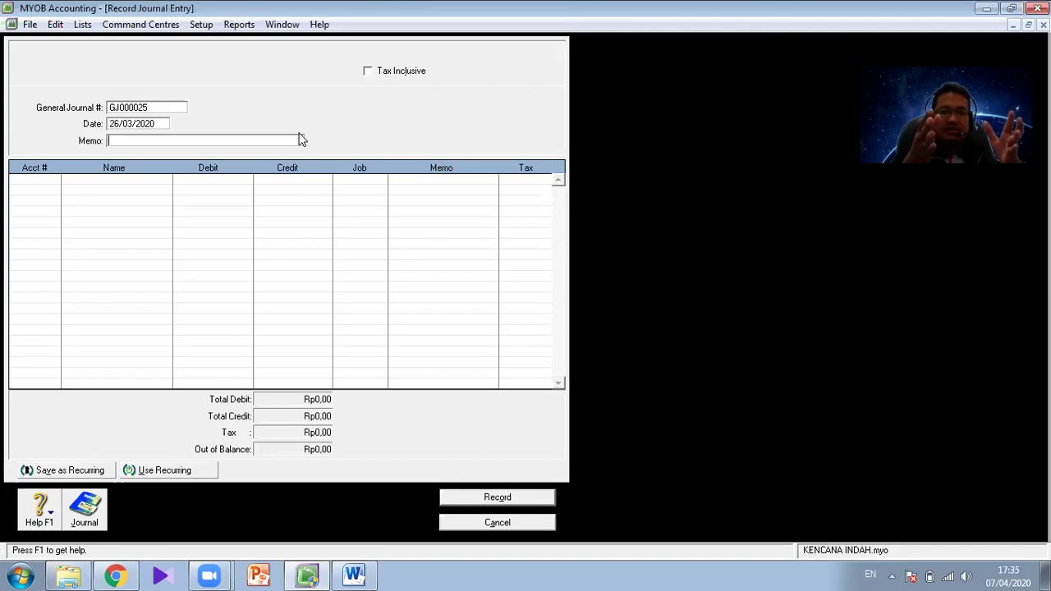
pyautogui.write('N')
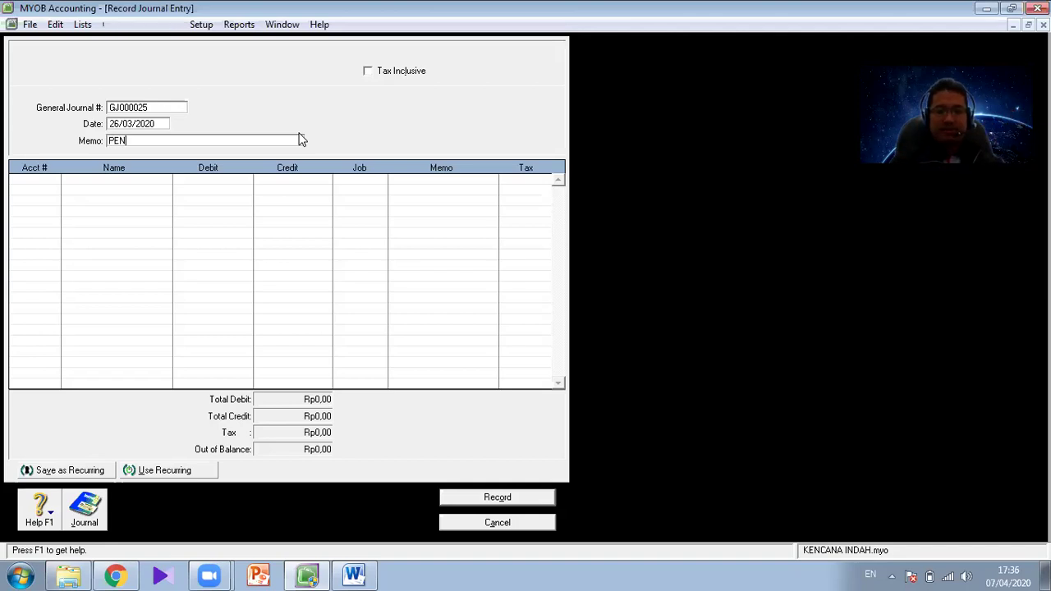
pyautogui.write('DAPATAN KREDIT')
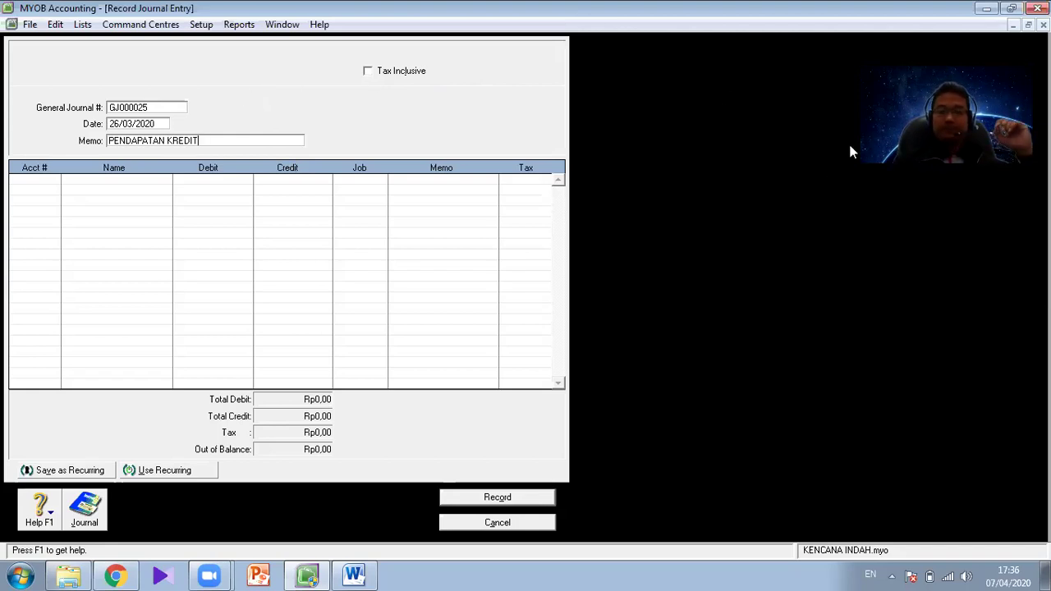
# Reread the Mar. 26 invoice transaction in the Word exercise to decide its accounts, highlighting it again, and return to MYOB
pyautogui.click(31, 179)
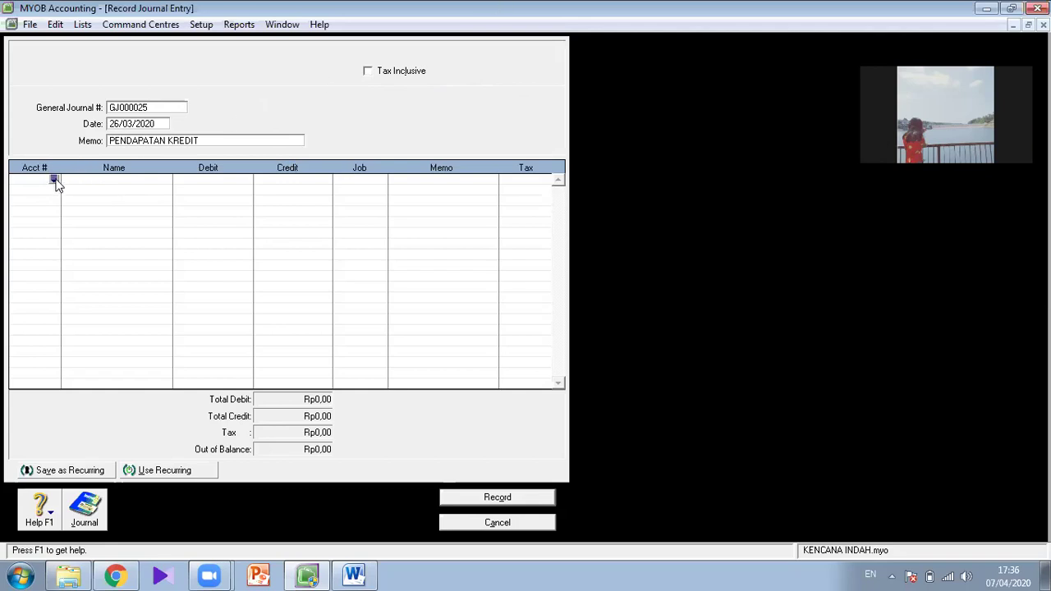
pyautogui.click(353, 574)
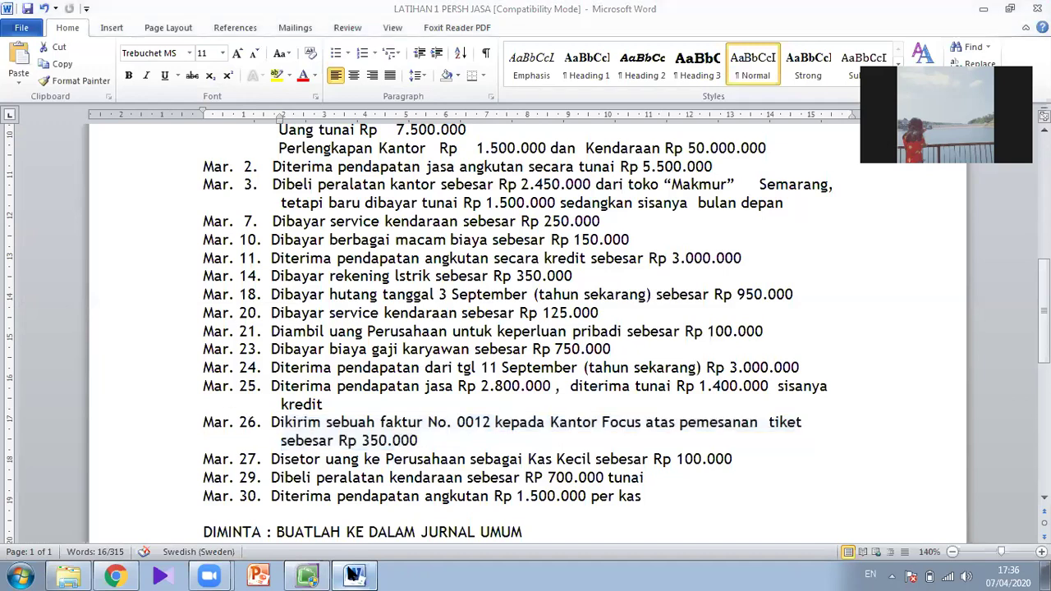
pyautogui.click(353, 575)
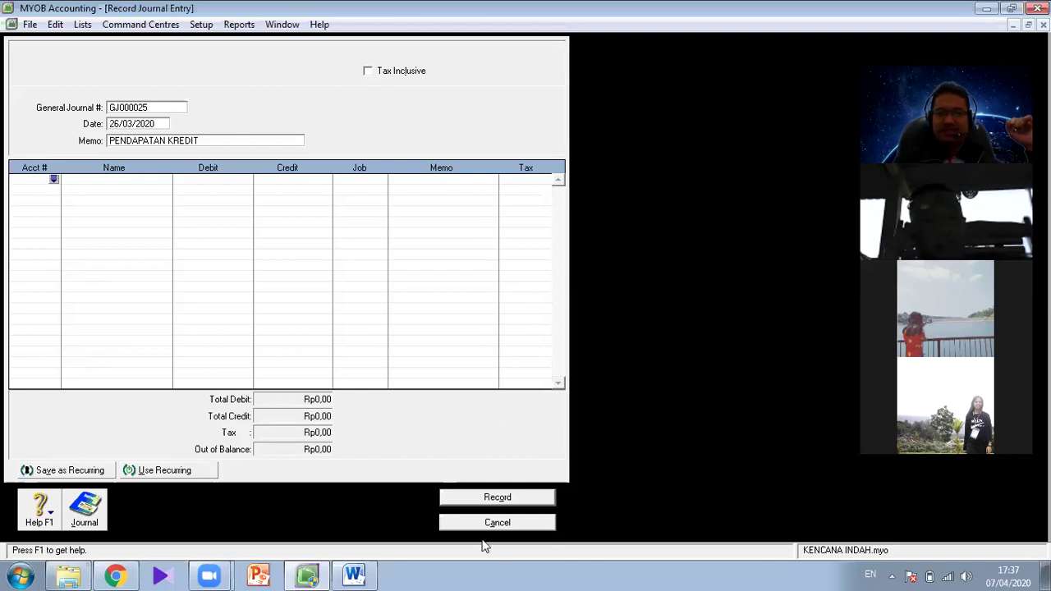
pyautogui.click(354, 575)
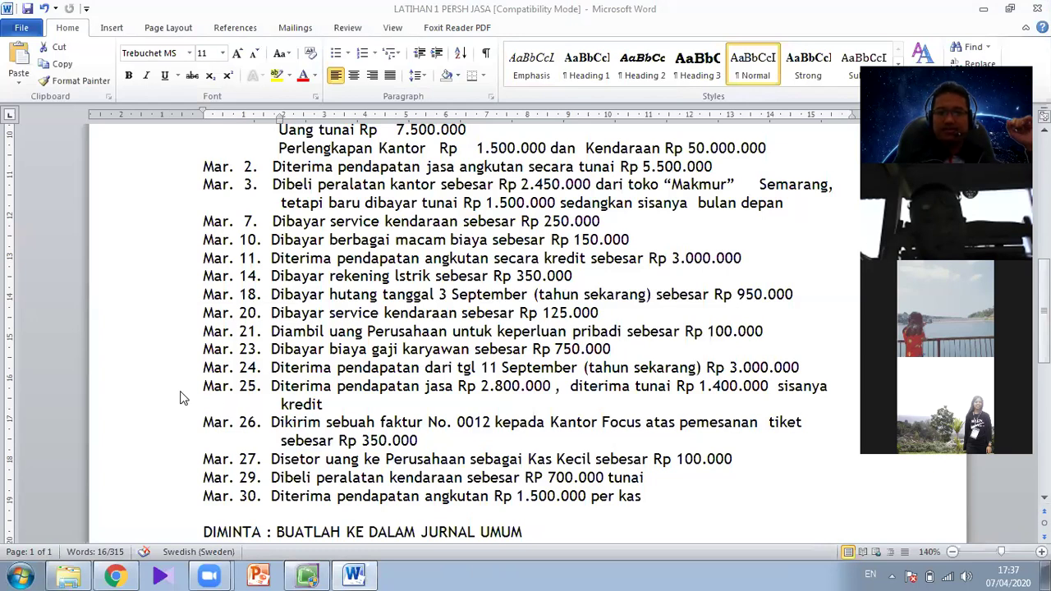
pyautogui.doubleClick(141, 430)
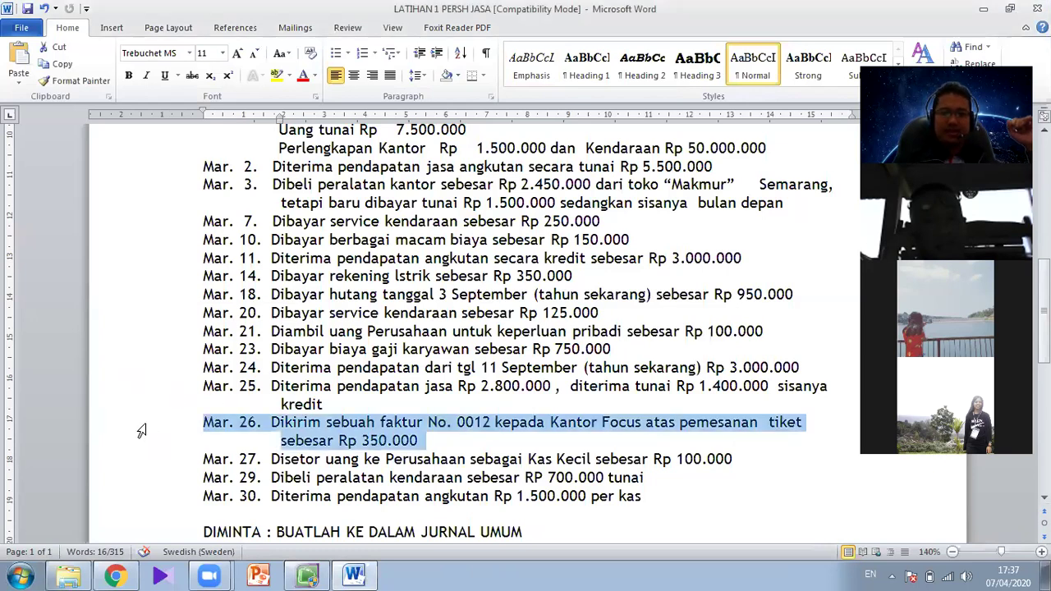
pyautogui.click(305, 573)
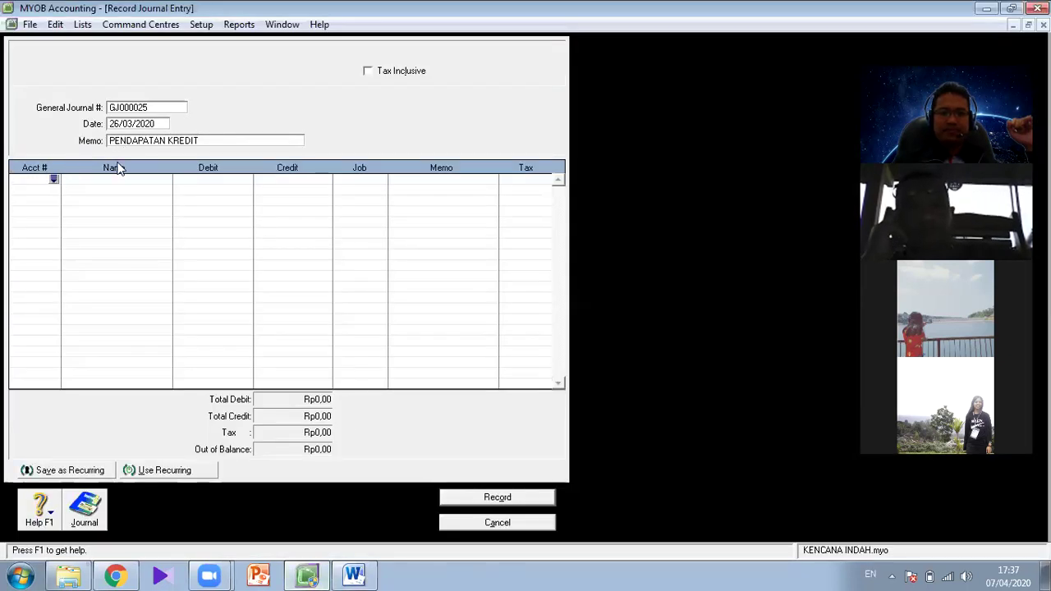
# Add payables account 2-2000 HUTANG USAHA as the first line of the 26 March entry and debit it Rp350.000,00, checking the amount in Word
pyautogui.click(54, 180)
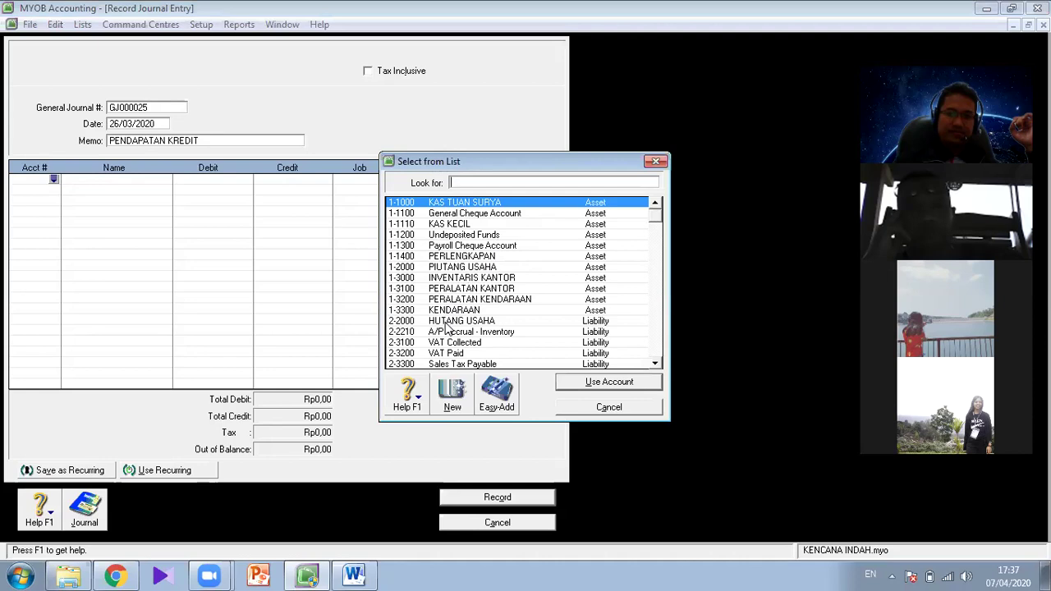
pyautogui.doubleClick(447, 321)
pyautogui.click(470, 339)
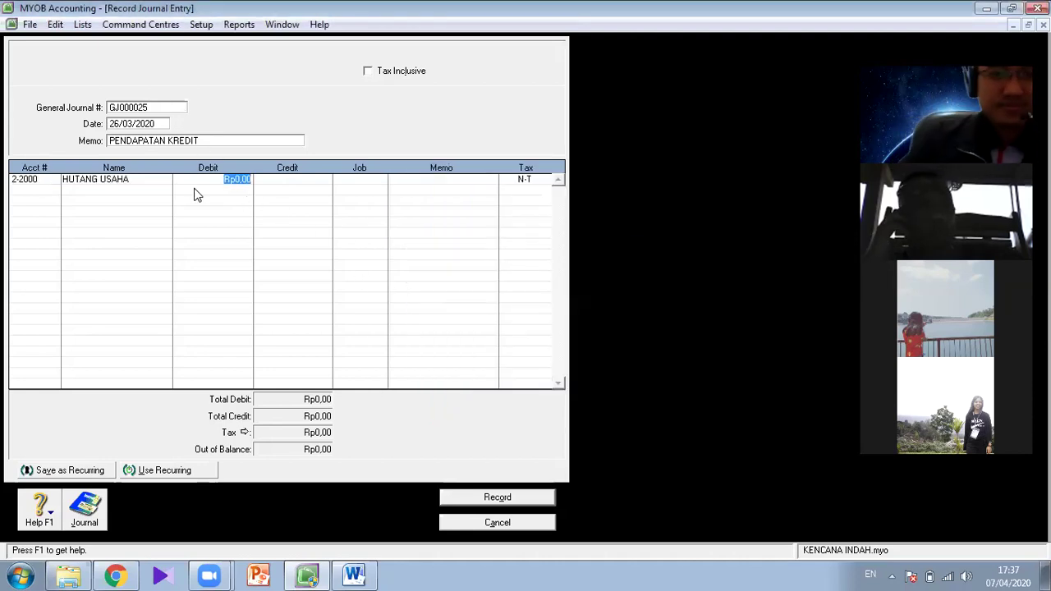
pyautogui.hotkey('alt', 'Tab')
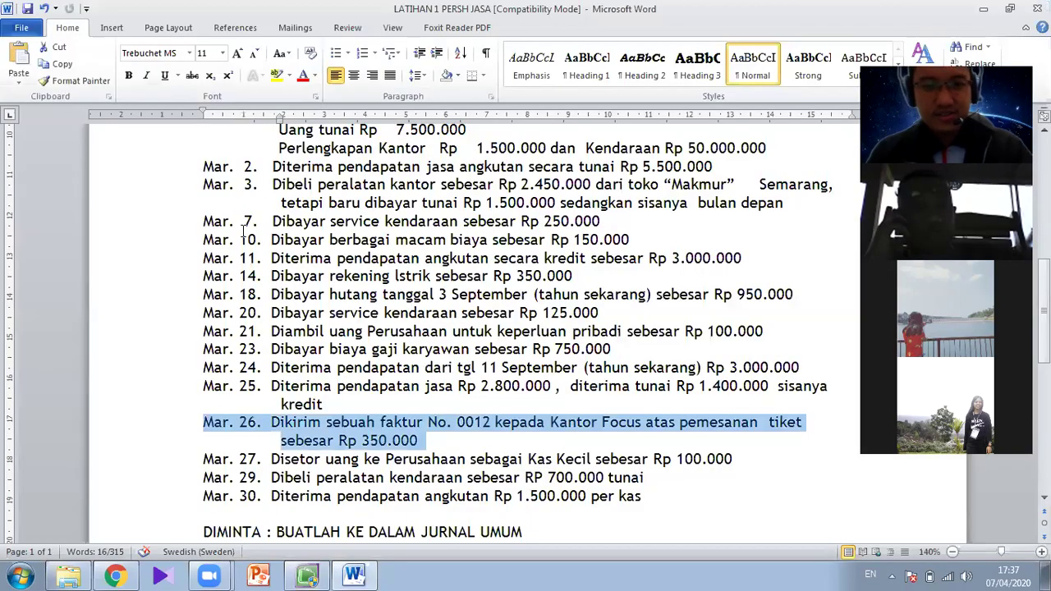
pyautogui.hotkey('alt', 'Tab')
pyautogui.write('350.')
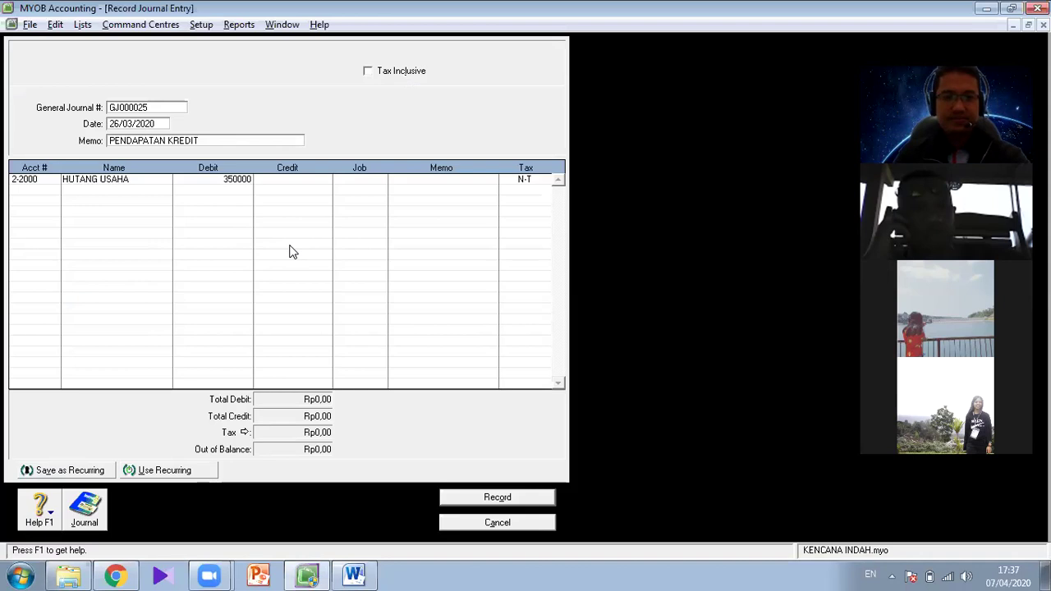
pyautogui.write('000')
# Add cash account 1-1000 as the second line of the 26 March entry and credit it Rp350.000,00
pyautogui.click(49, 191)
pyautogui.click(54, 189)
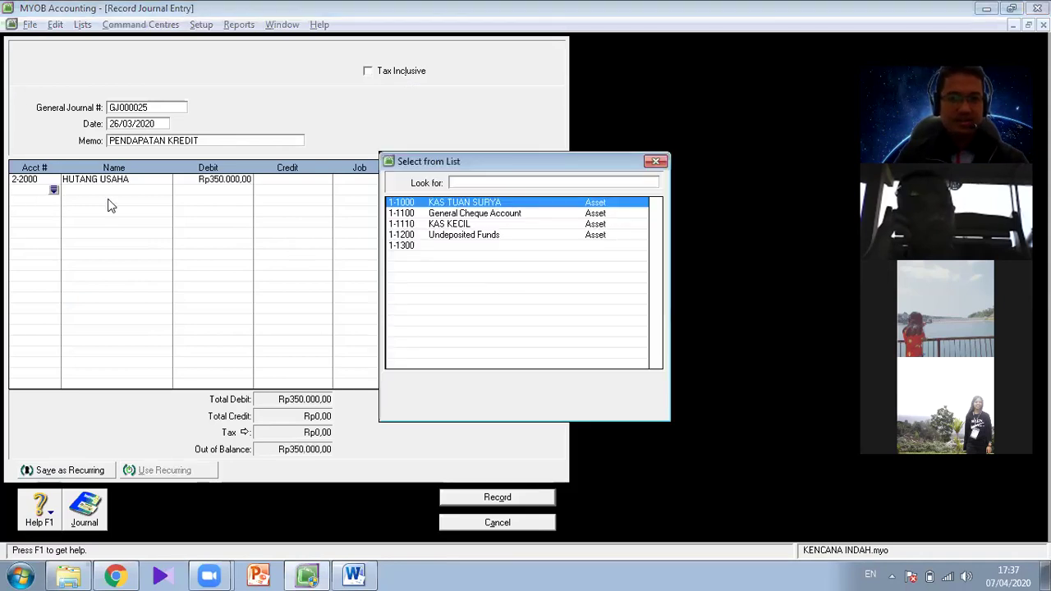
pyautogui.doubleClick(478, 204)
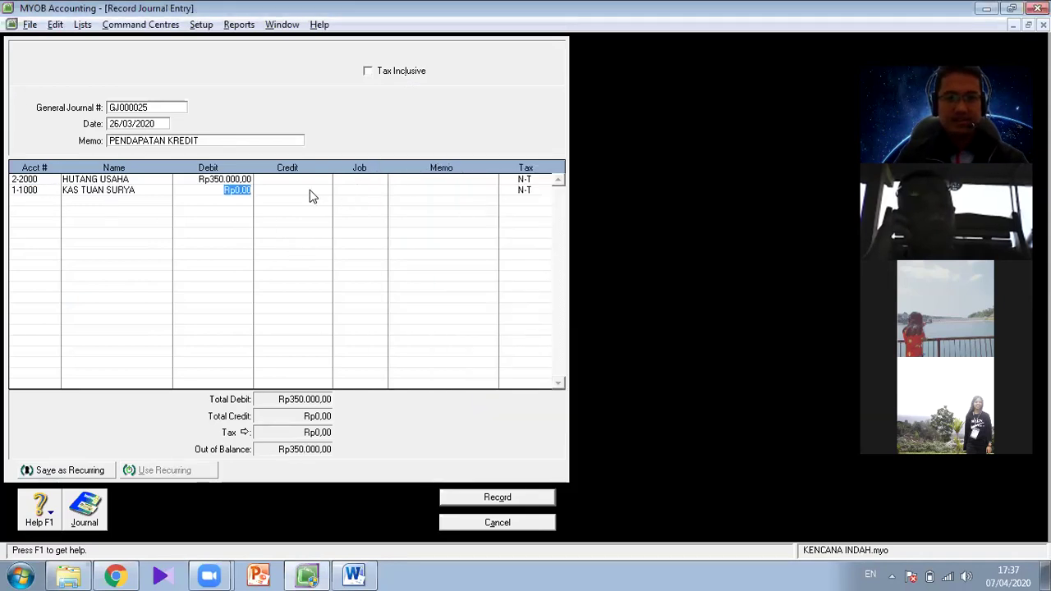
pyautogui.click(578, 7)
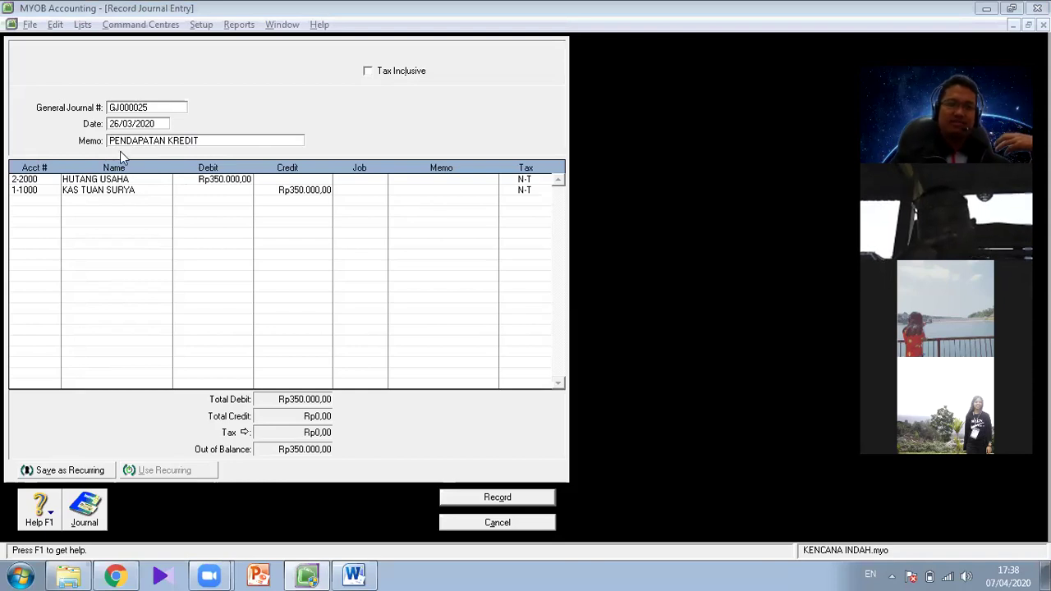
# Replace the first line's account with receivables account 1-2000 PIUTANG USAHA, accepting the use of the linked receivable account
pyautogui.click(42, 180)
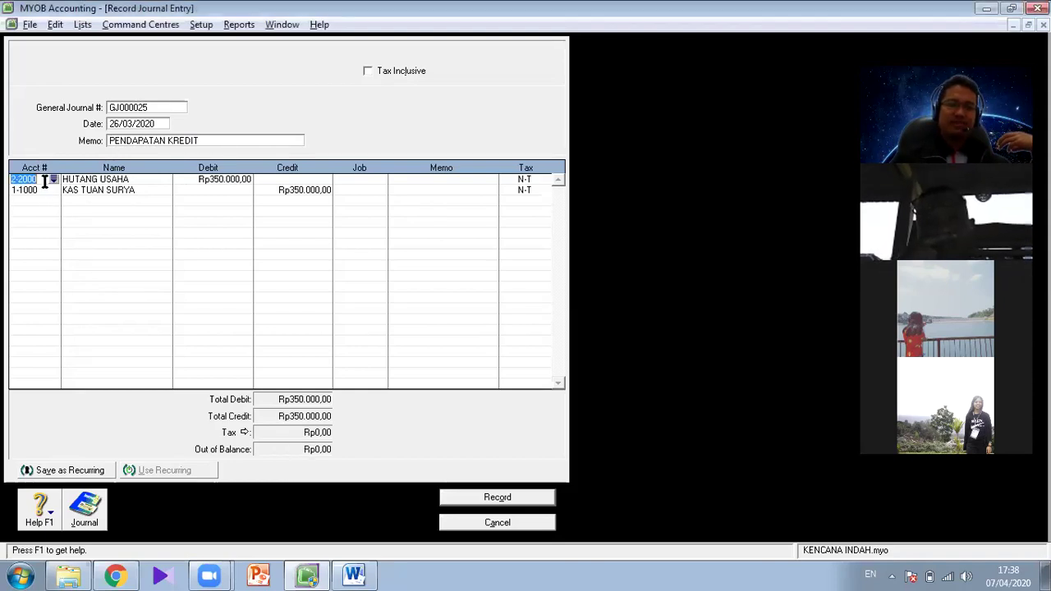
pyautogui.click(53, 179)
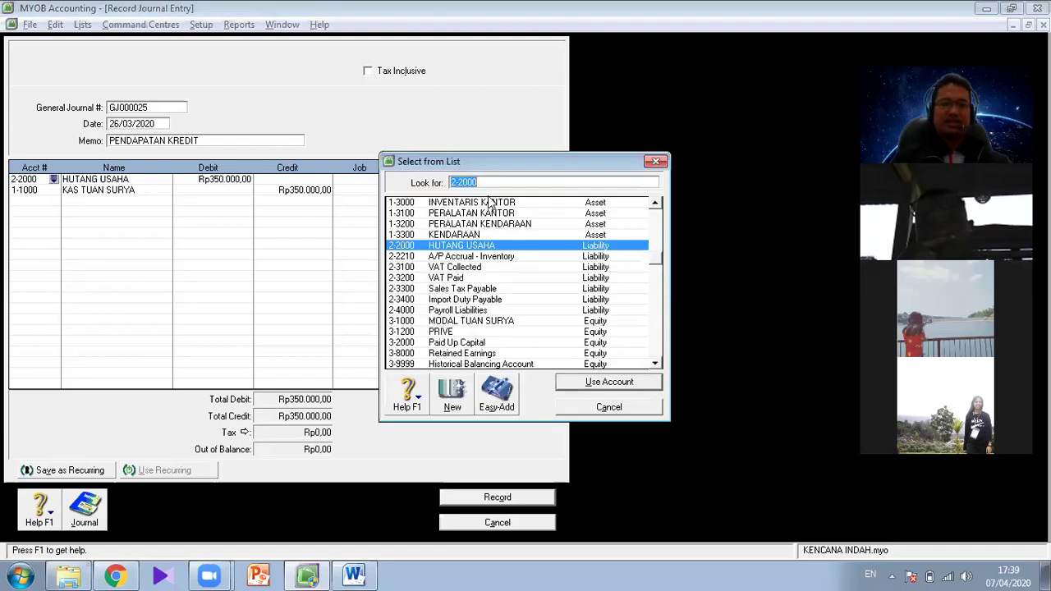
pyautogui.write('1')
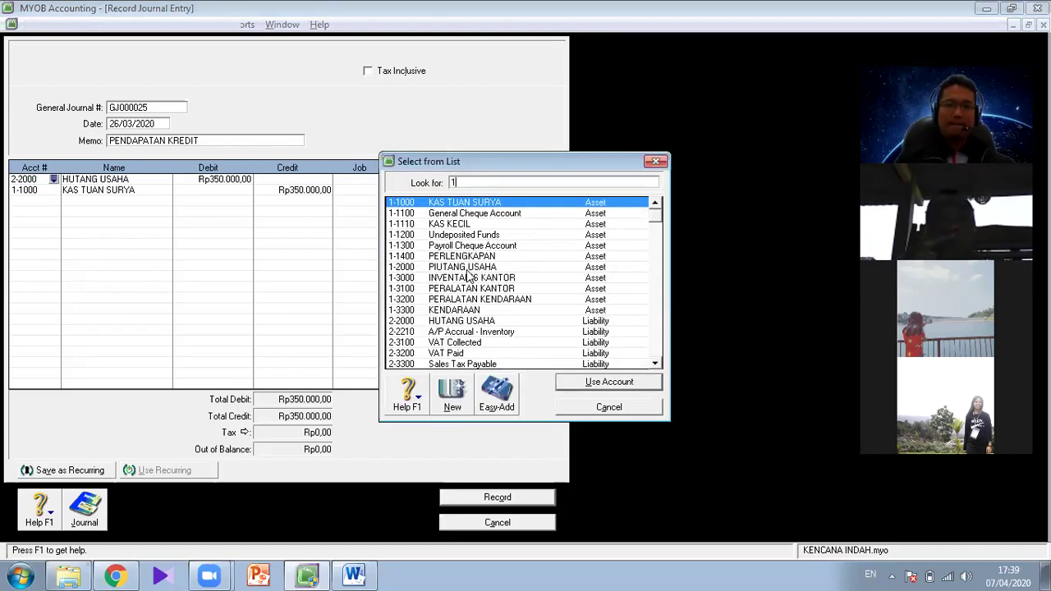
pyautogui.doubleClick(466, 267)
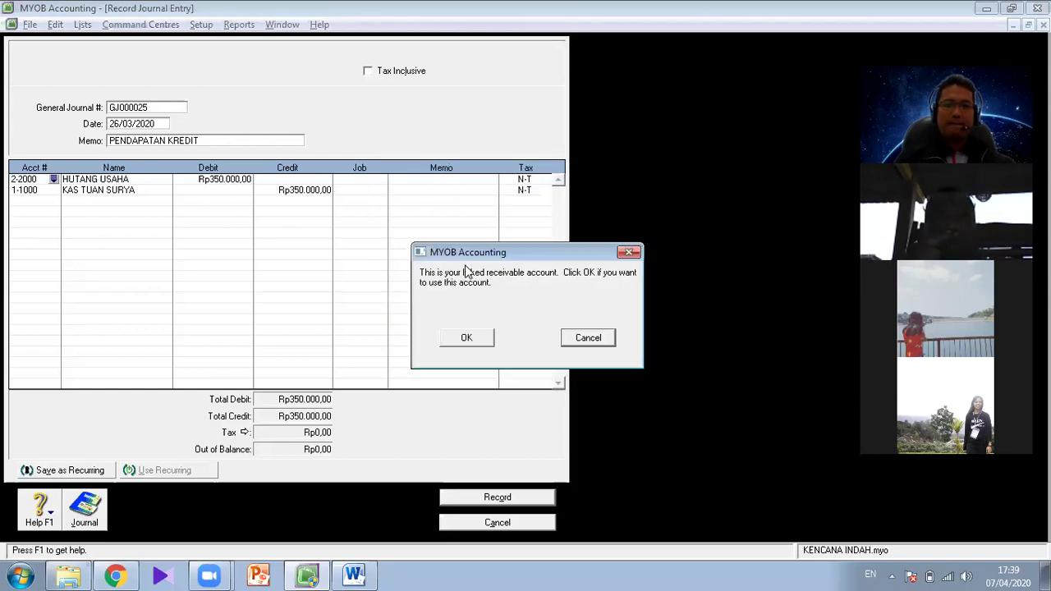
pyautogui.click(465, 337)
# Change the second line's account to 4-1000 PENDAPATAN ANGKUTAN, rechecking the Mar. 26 transaction in Word, and record the entry
pyautogui.click(49, 192)
pyautogui.click(54, 190)
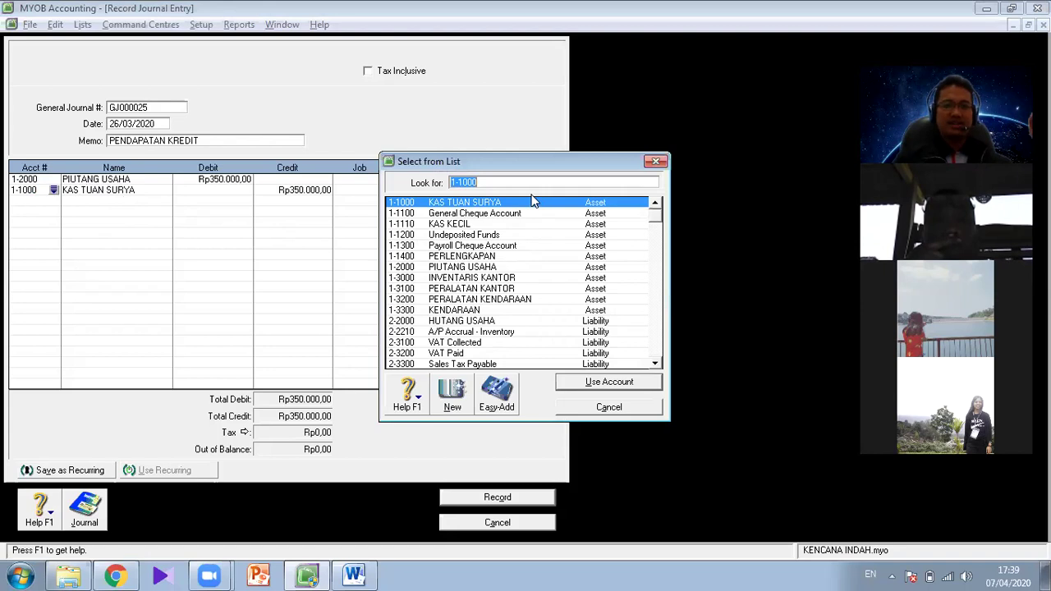
pyautogui.write('4')
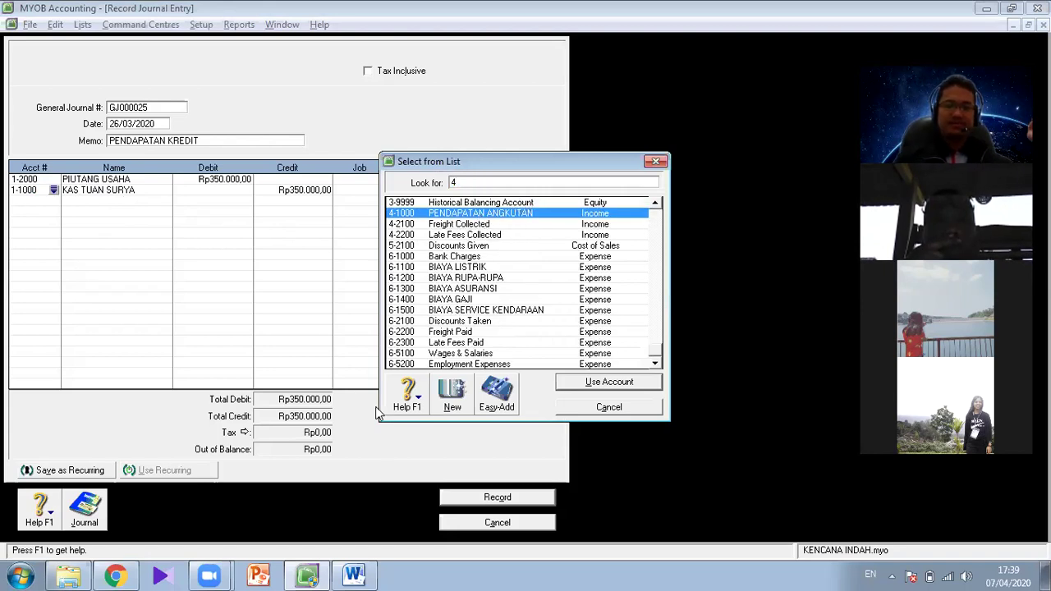
pyautogui.click(353, 574)
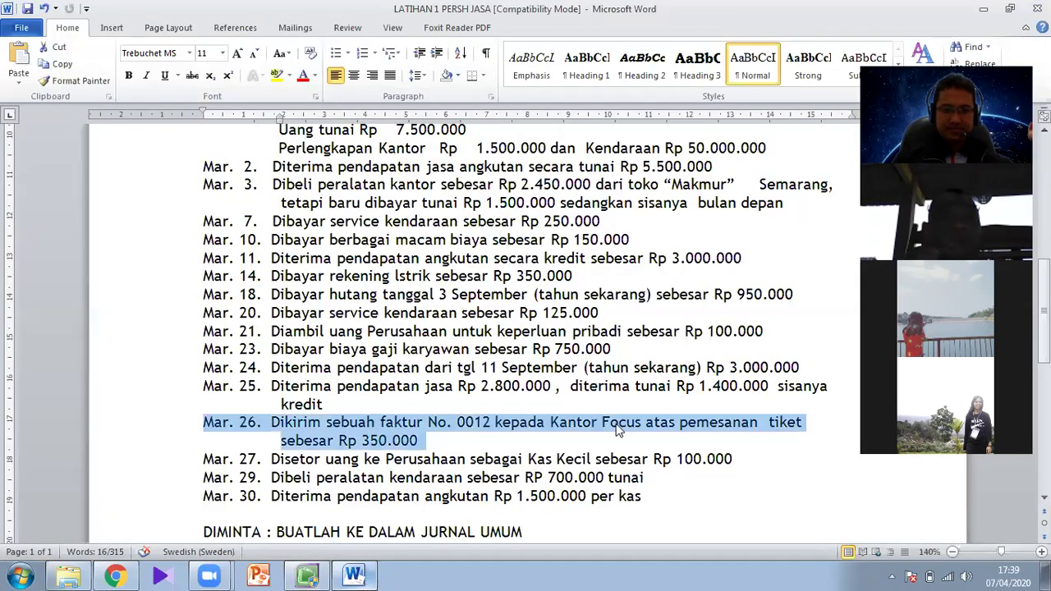
pyautogui.click(308, 575)
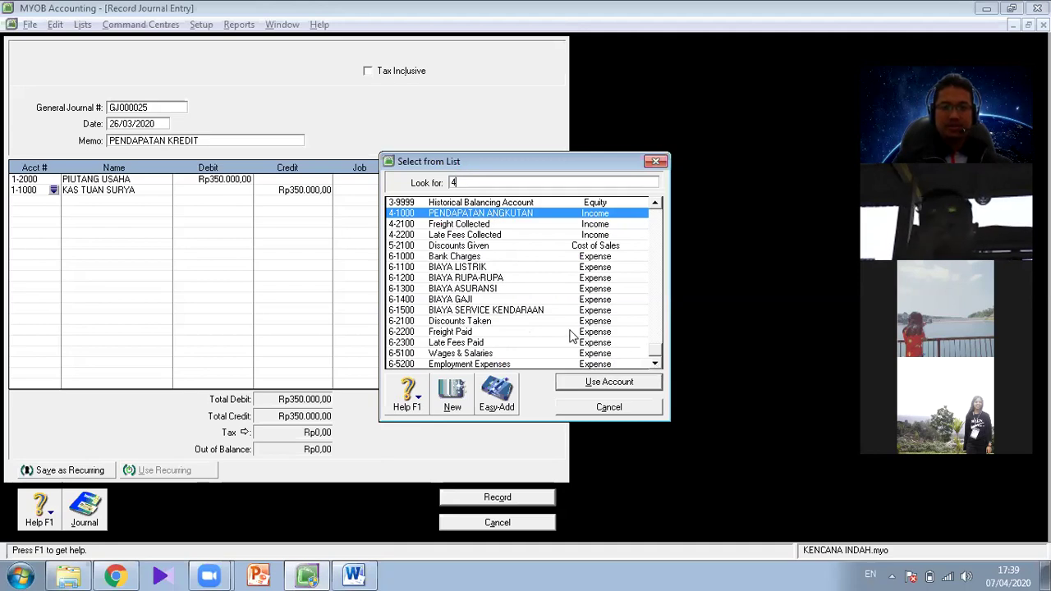
pyautogui.click(566, 383)
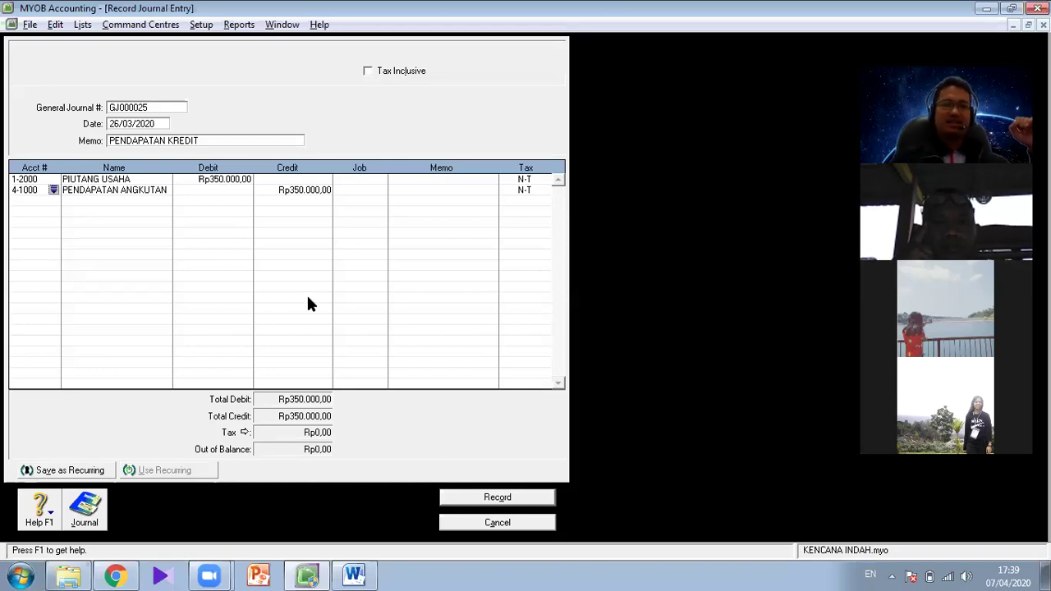
pyautogui.click(509, 497)
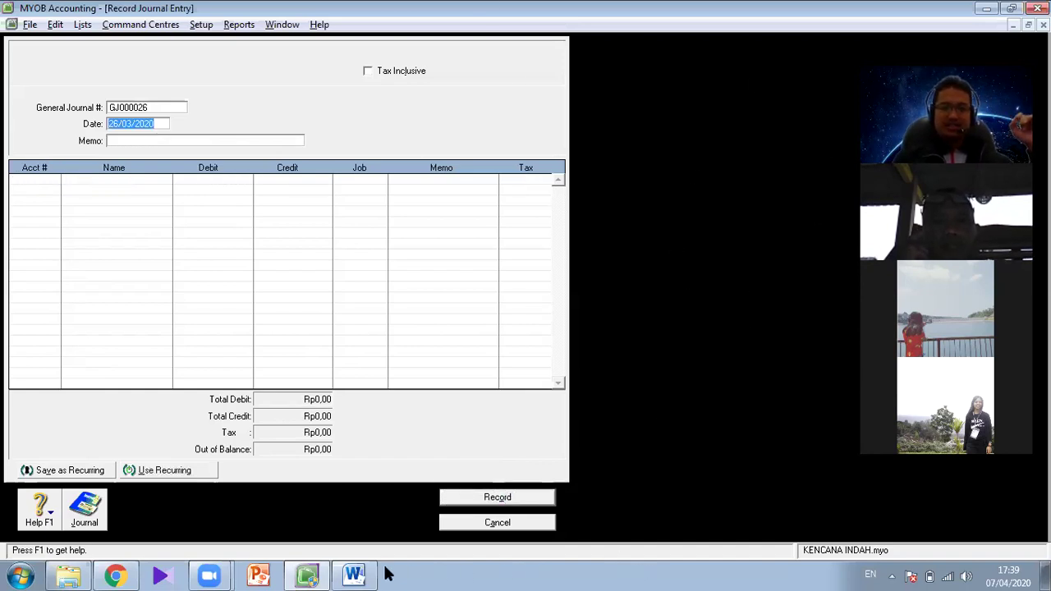
# Switch to the Word exercise document, highlight the Mar. 27 transaction to read it, and return to MYOB
pyautogui.click(354, 575)
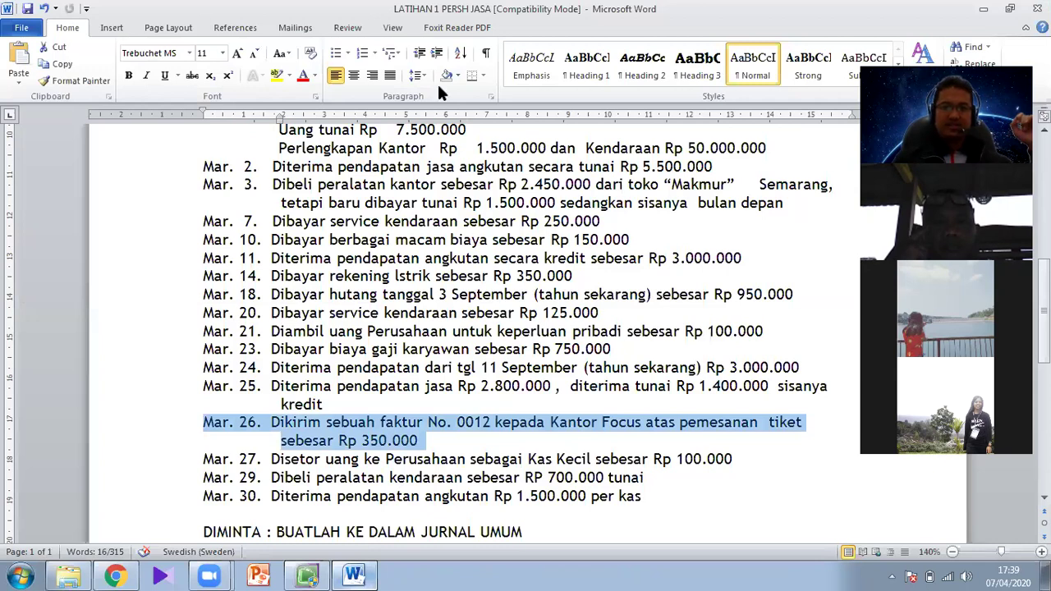
pyautogui.tripleClick(380, 462)
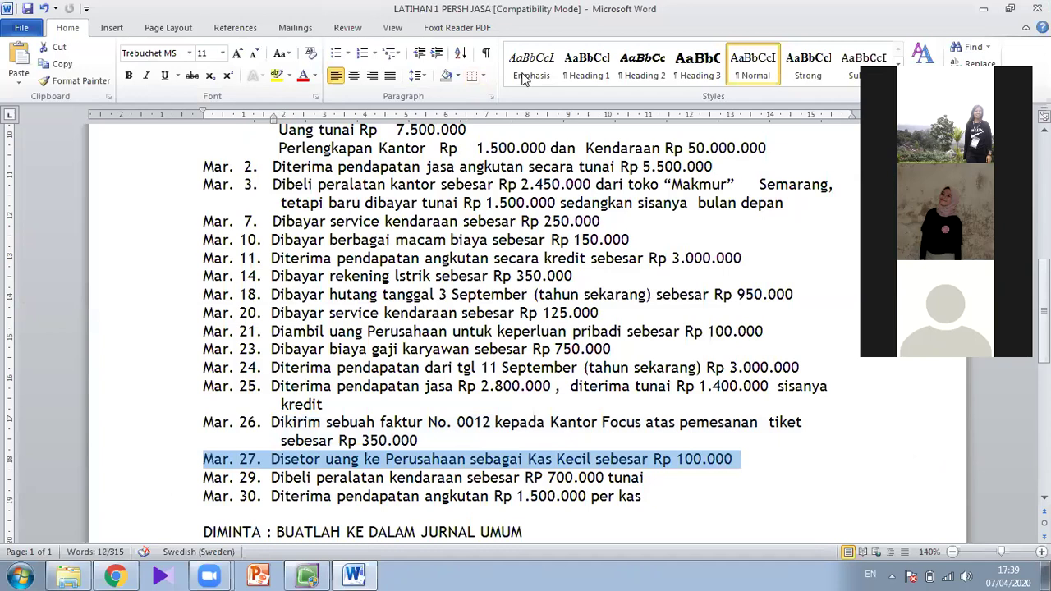
pyautogui.click(831, 523)
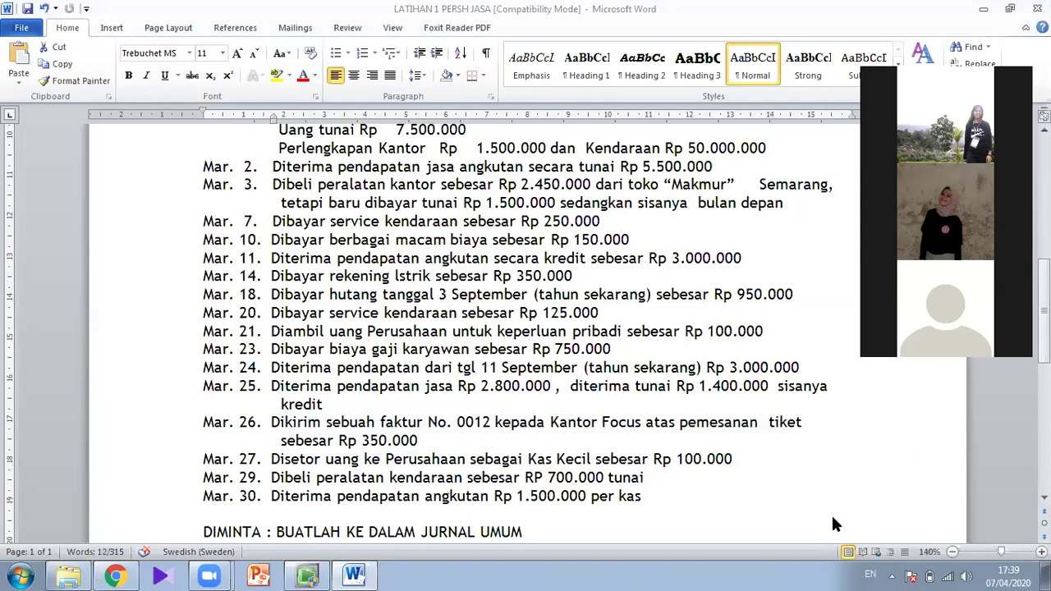
pyautogui.click(162, 458)
pyautogui.click(306, 575)
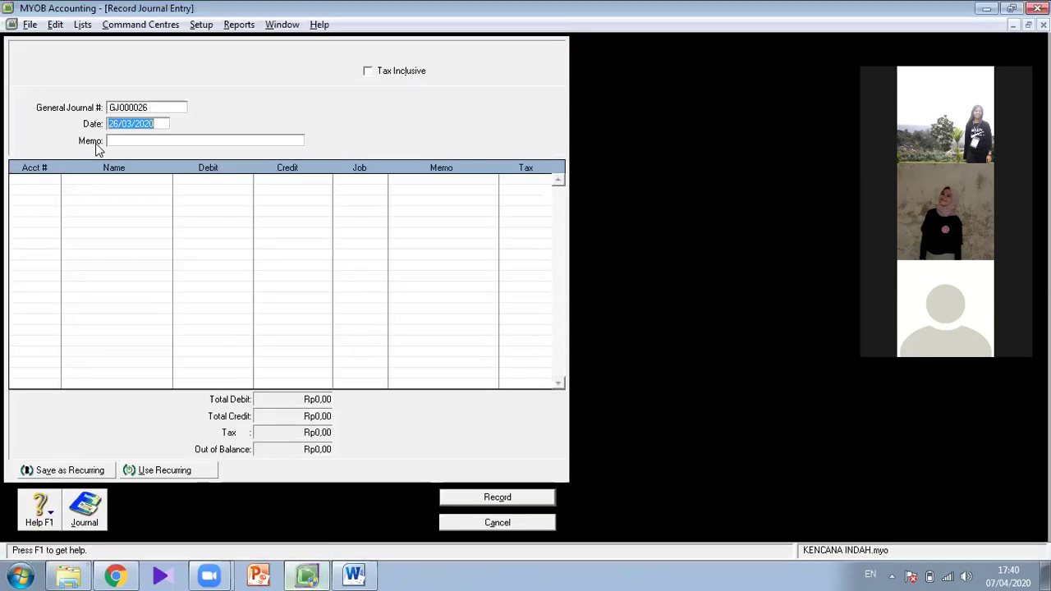
# Set the new journal entry's date to 27/03/2020 and its memo to PENGISIAN KAS KECIL, consulting the Mar. 27 transaction in Word
pyautogui.click(114, 125)
pyautogui.press('Delete')
pyautogui.press('Delete')
pyautogui.press('Delete')
pyautogui.press('Delete')
pyautogui.press('Delete')
pyautogui.press('Delete')
pyautogui.press('Delete')
pyautogui.press('Delete')
pyautogui.press('Delete')
pyautogui.press('Delete')
pyautogui.write('27/03/2020')
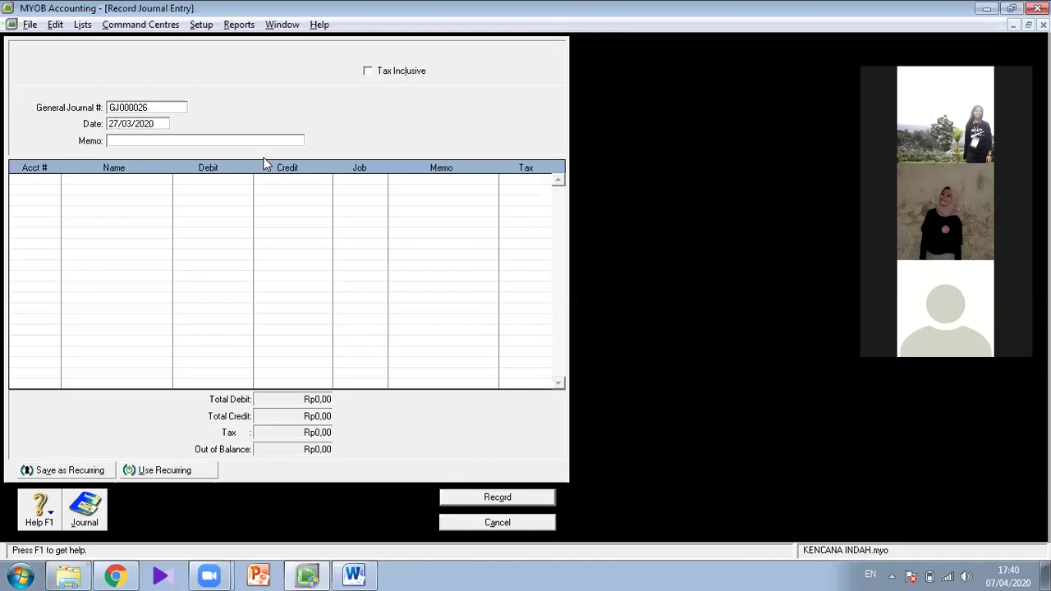
pyautogui.click(231, 141)
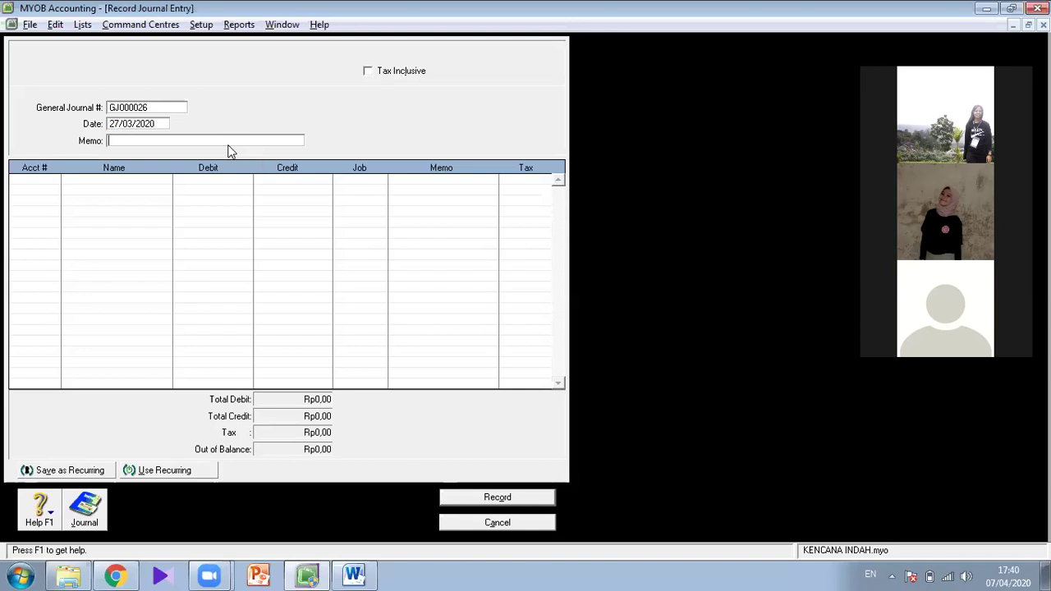
pyautogui.click(353, 575)
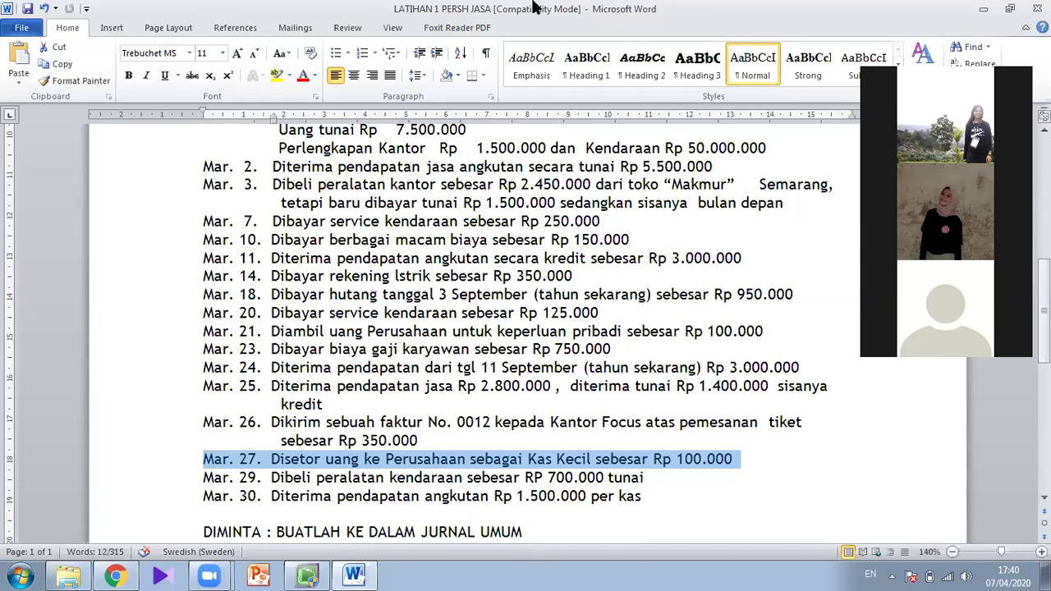
pyautogui.hotkey('alt', 'Tab')
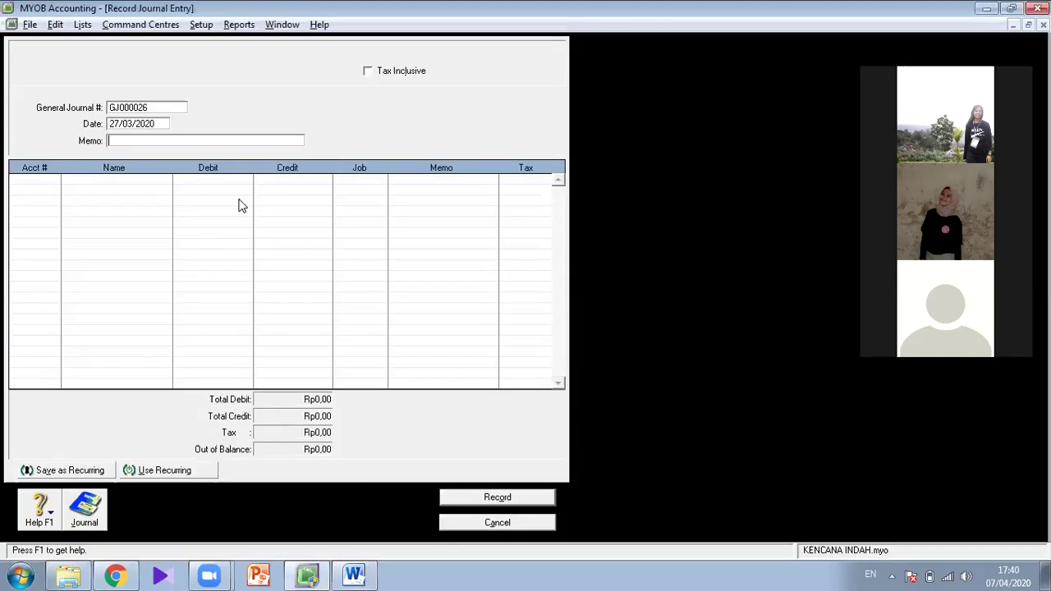
pyautogui.write('PENGISIAN KAS KECIL')
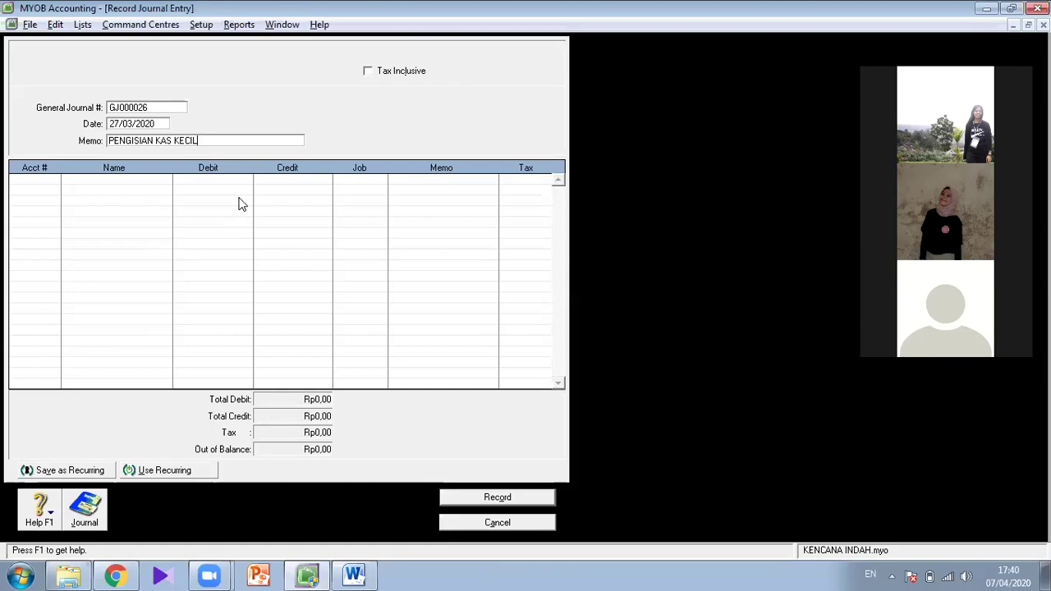
# Add petty cash account 1-1110 KAS KECIL as the first line and debit it Rp100.000,00, checking the transaction in Word
pyautogui.click(35, 181)
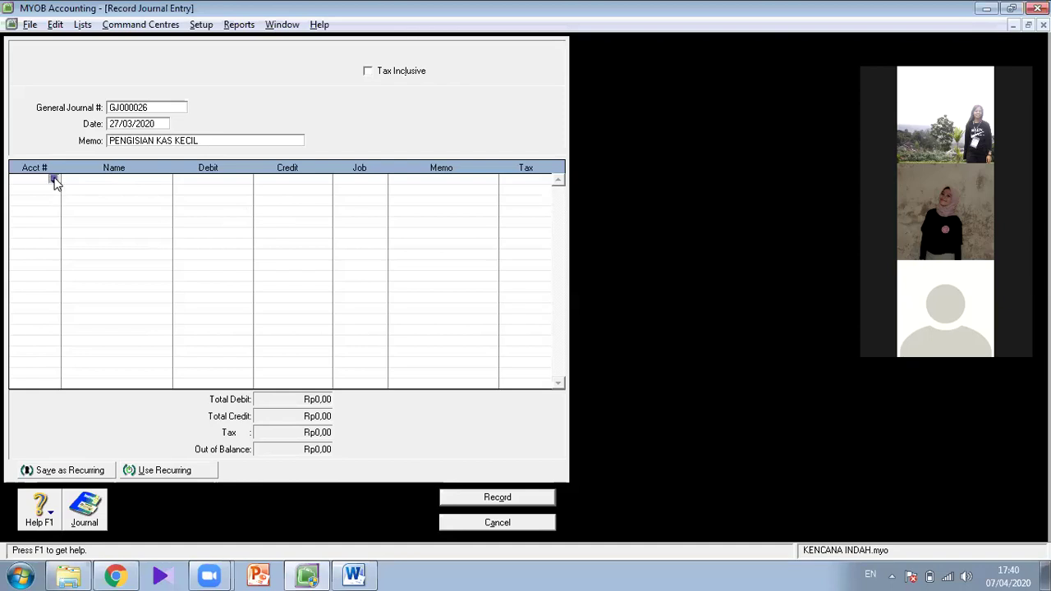
pyautogui.click(53, 180)
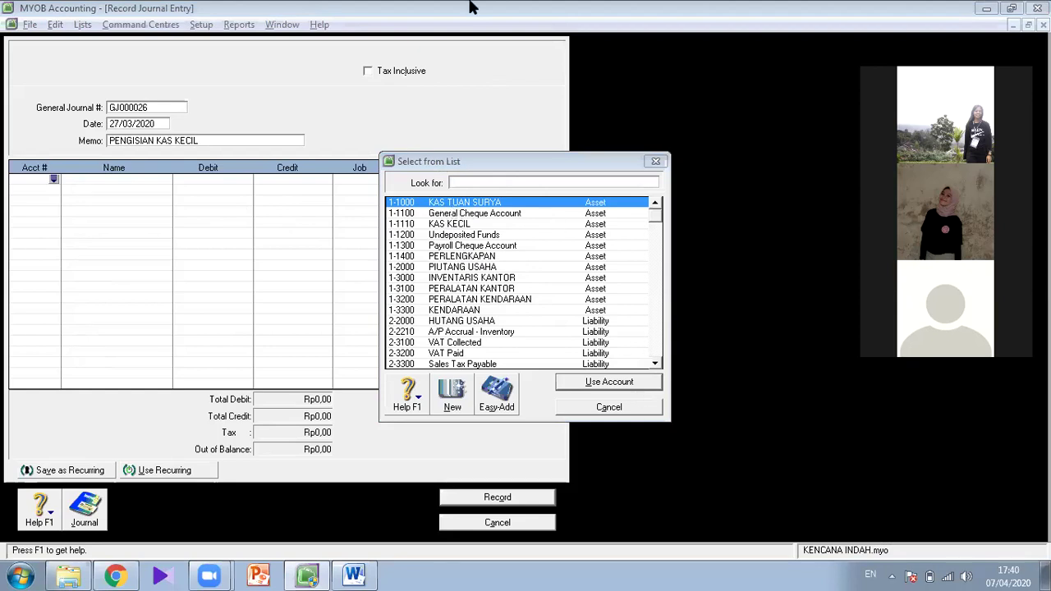
pyautogui.click(353, 575)
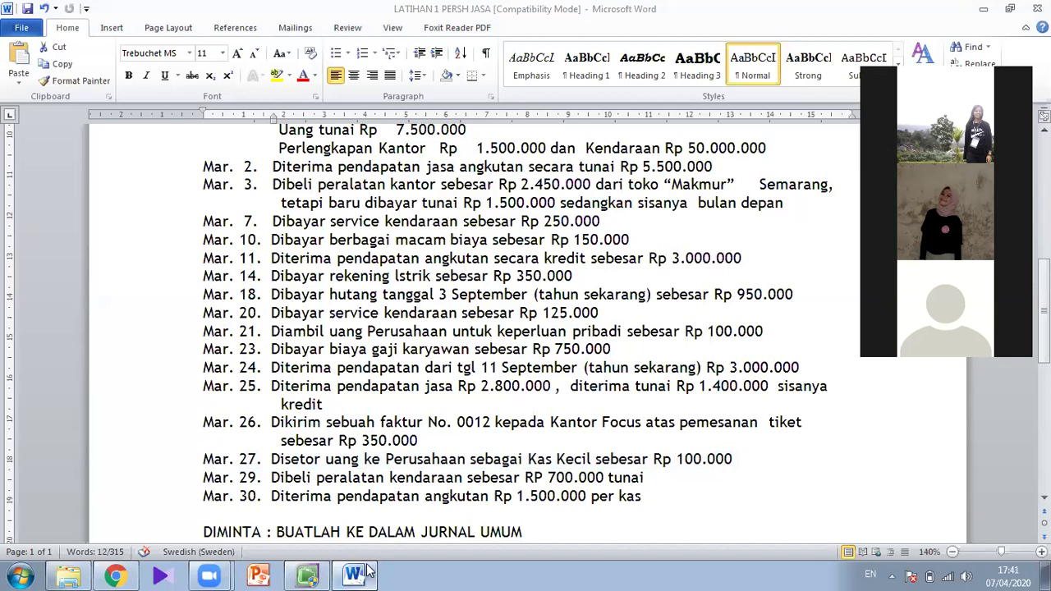
pyautogui.click(308, 574)
pyautogui.doubleClick(466, 225)
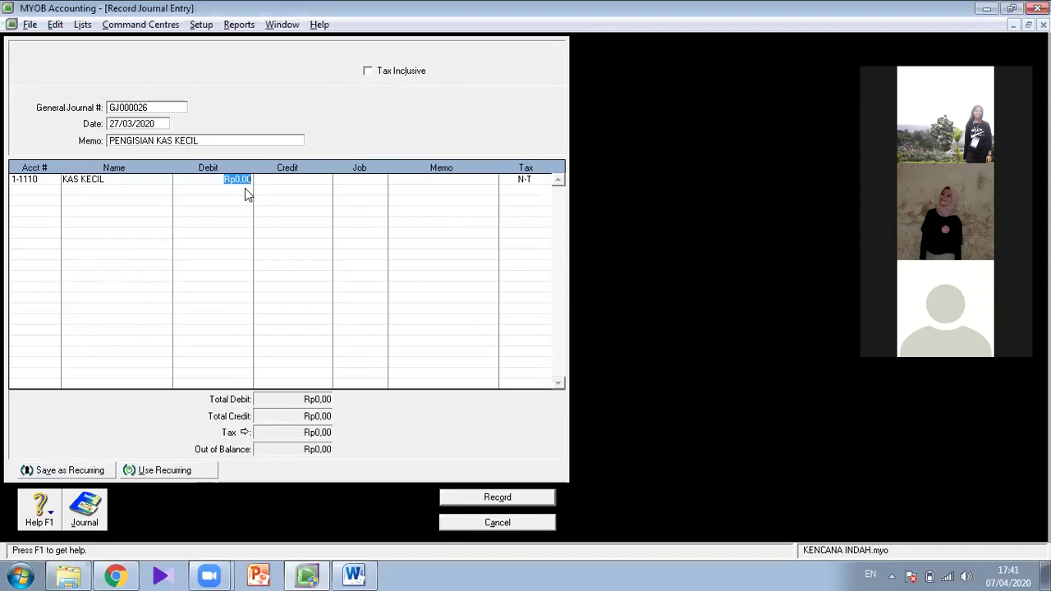
pyautogui.hotkey('alt', 'Tab')
pyautogui.hotkey('alt', 'Tab')
pyautogui.write('100000')
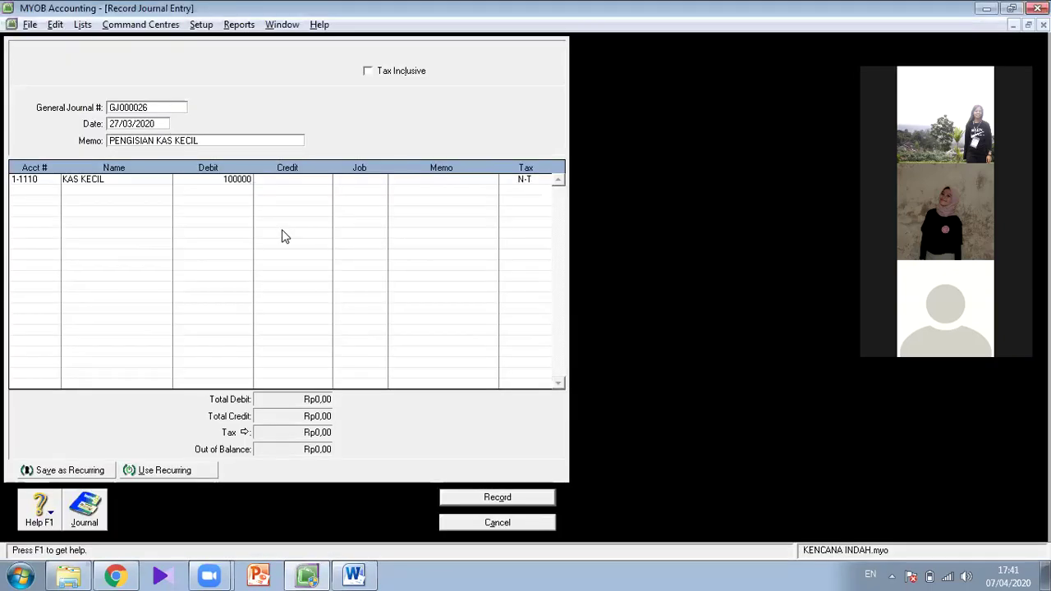
pyautogui.press('Escape')
# Add the owner's capital account 3-1000 as the second line of the 27 March entry and credit it Rp100.000,00
pyautogui.click(32, 188)
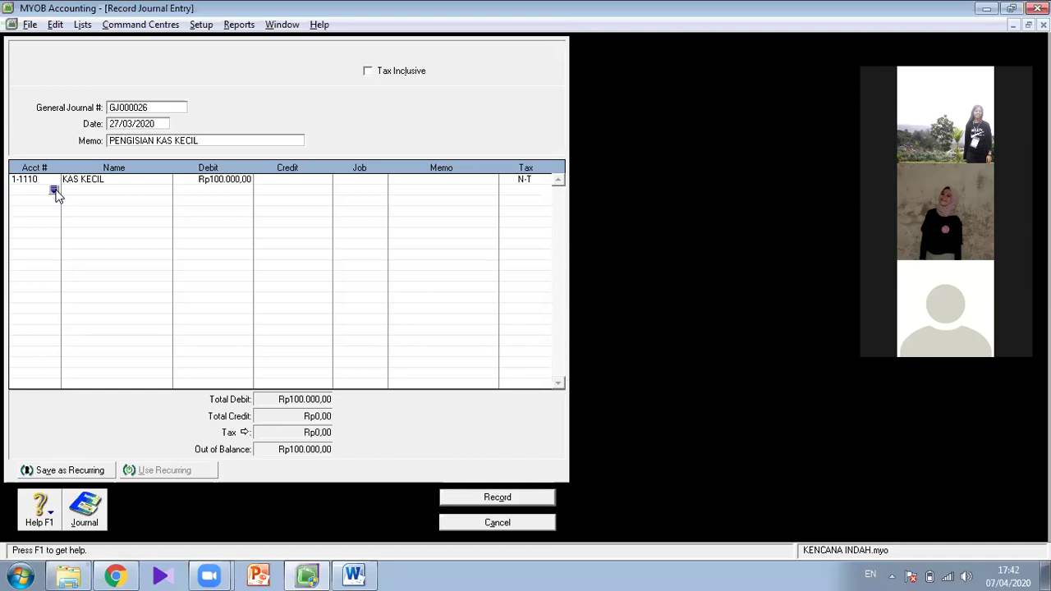
pyautogui.click(54, 190)
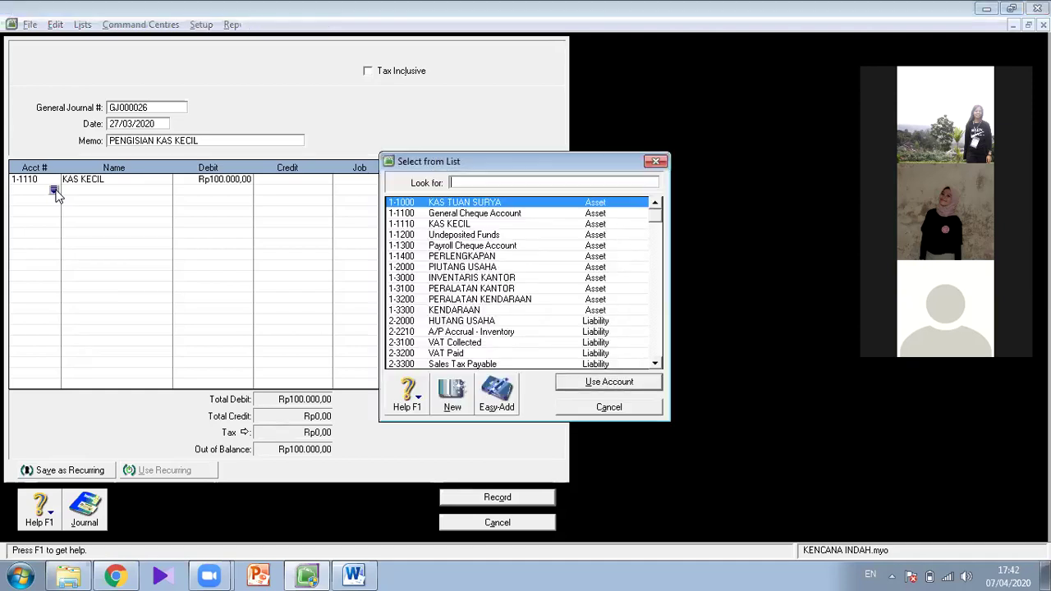
pyautogui.write('3')
pyautogui.doubleClick(454, 200)
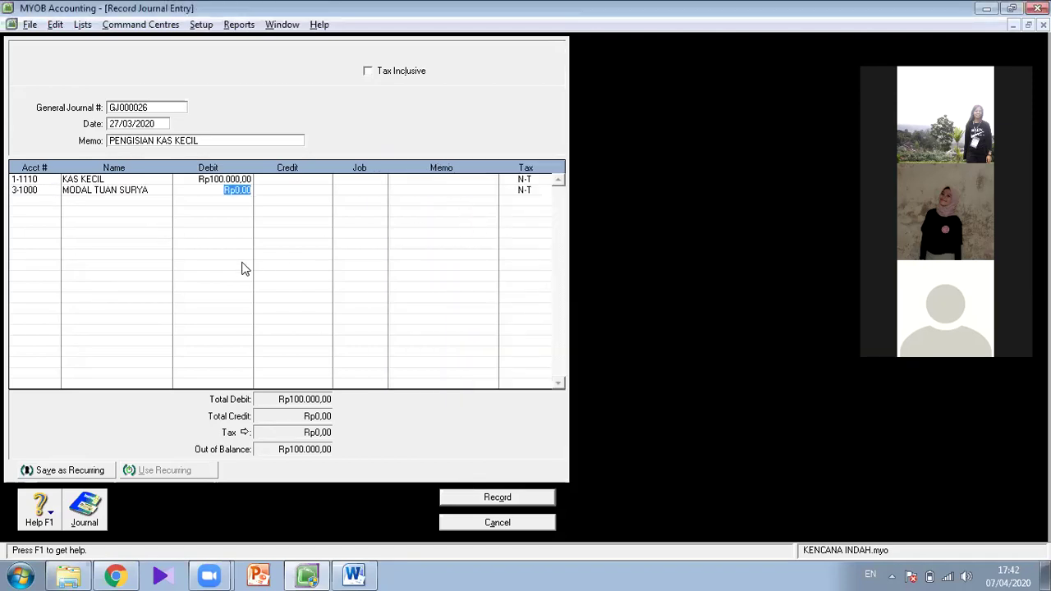
pyautogui.click(288, 190)
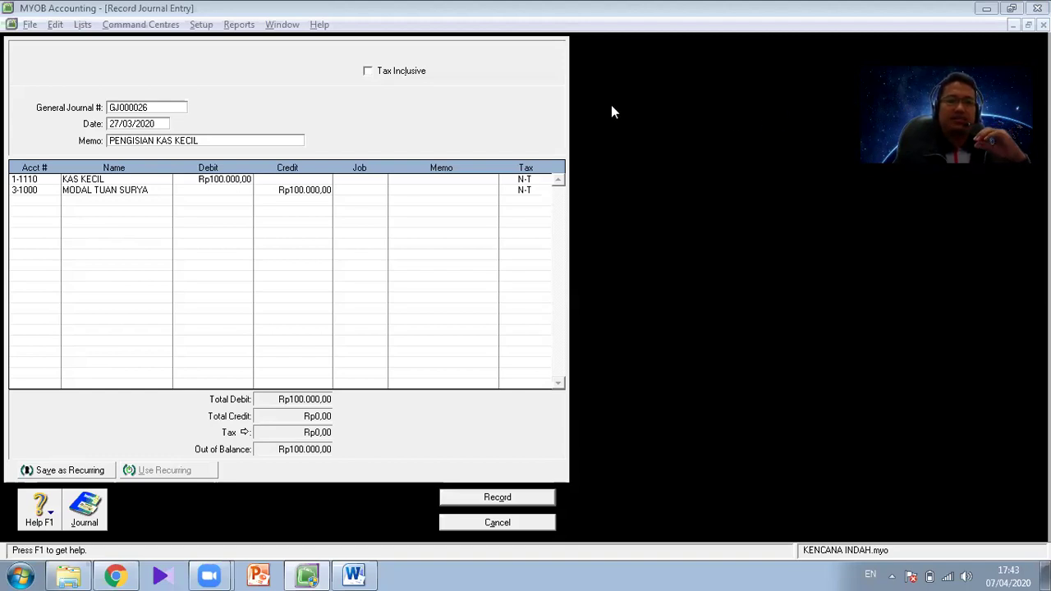
# Replace the second line's capital account with cash account 1-1000 in the 27 March entry
pyautogui.click(52, 197)
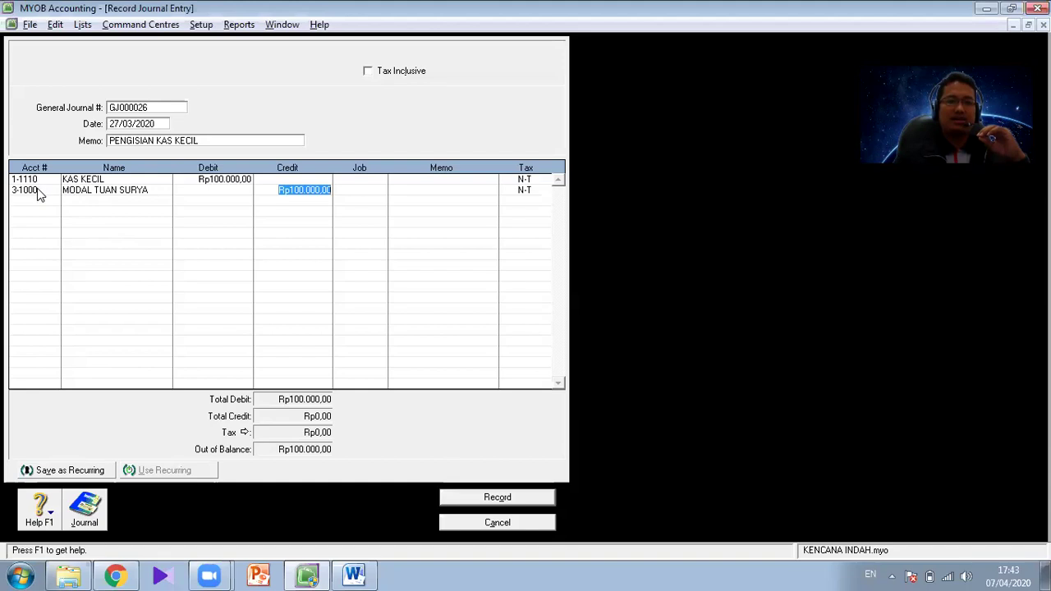
pyautogui.click(39, 194)
pyautogui.click(54, 190)
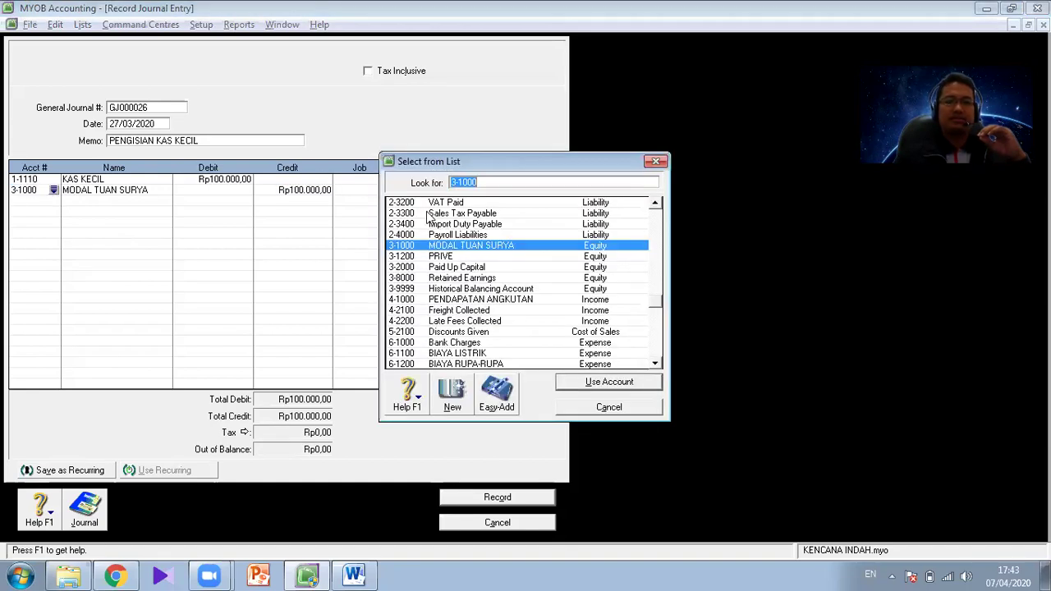
pyautogui.write('1')
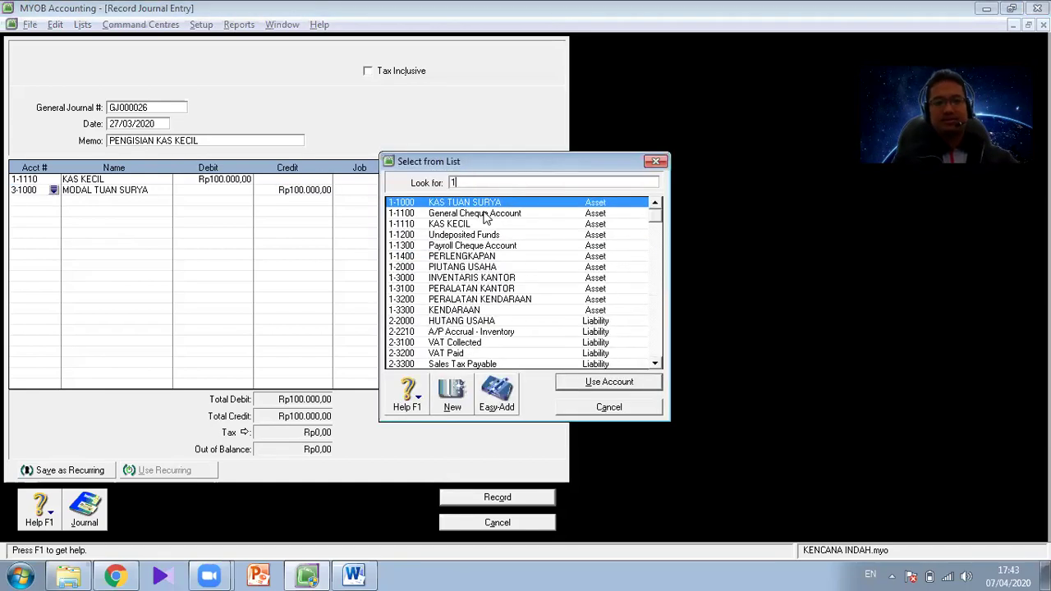
pyautogui.doubleClick(477, 202)
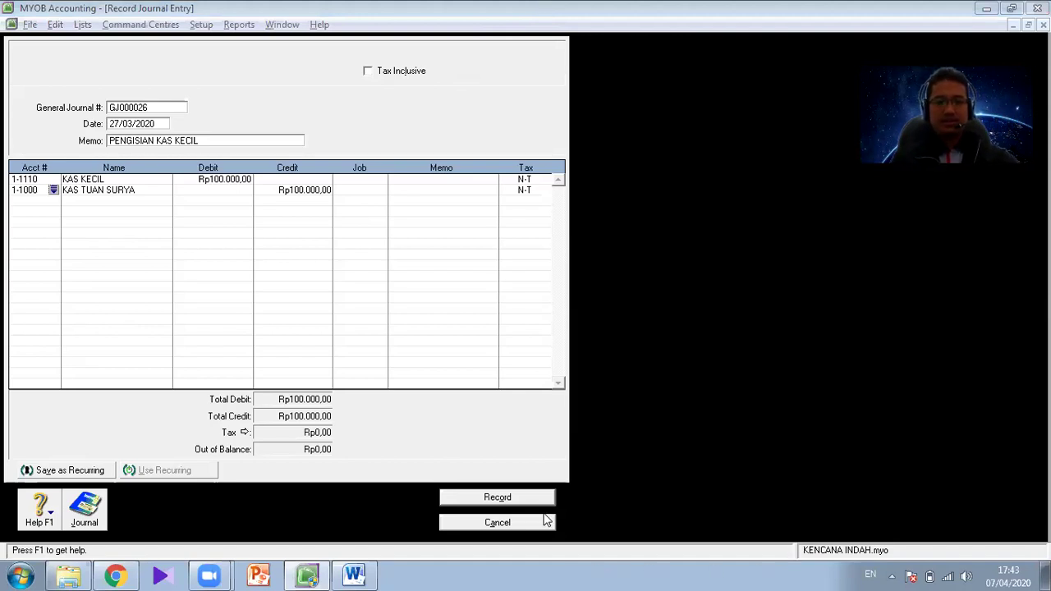
# Switch to the exercise document in Word and change the month of the first listed transaction, the investment in the company, to Mar
pyautogui.click(357, 574)
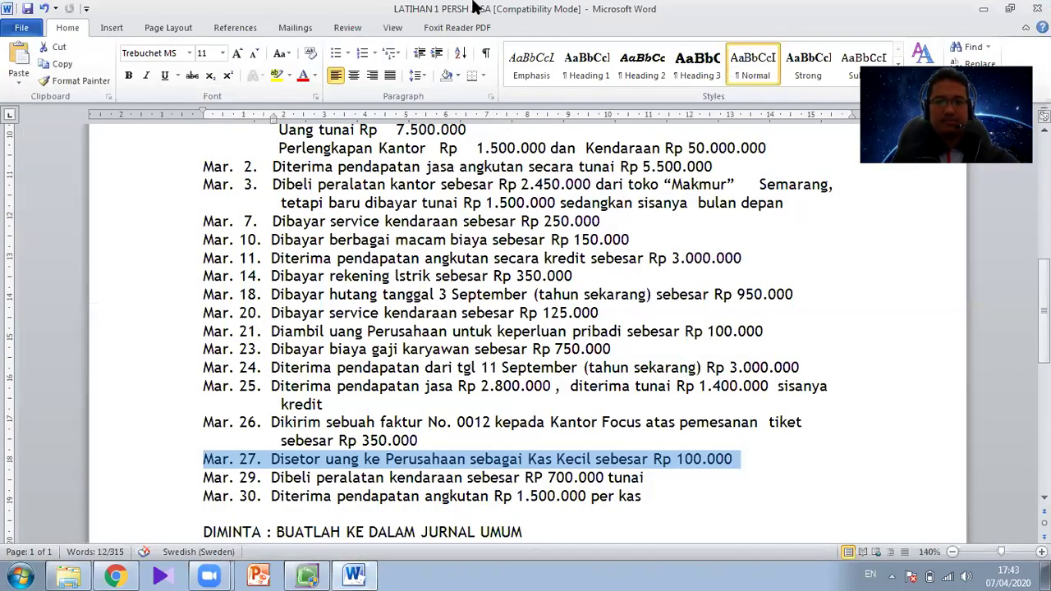
pyautogui.click(985, 496)
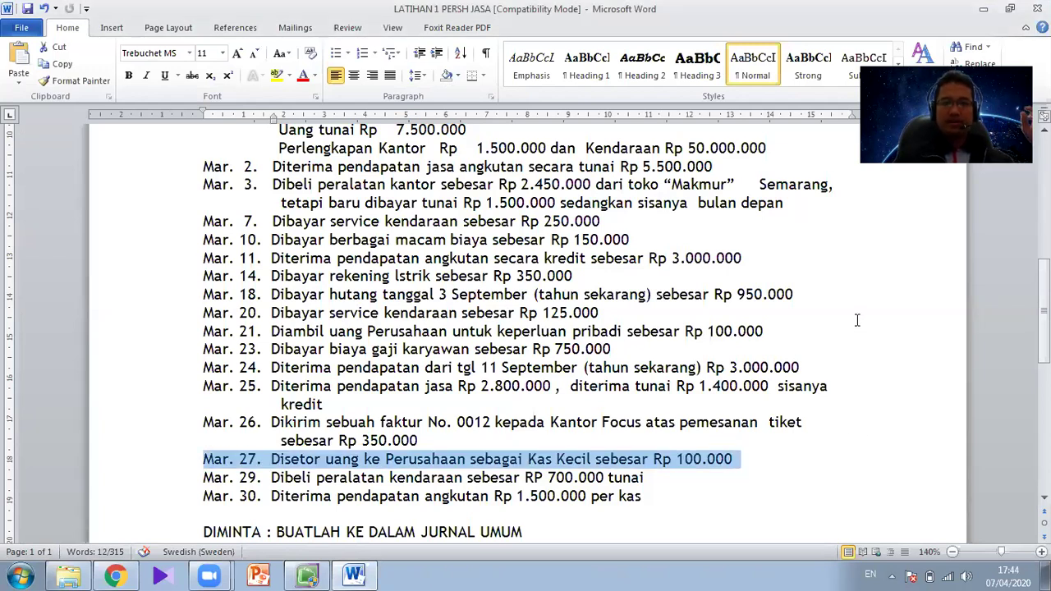
pyautogui.scroll(1, 858, 320)
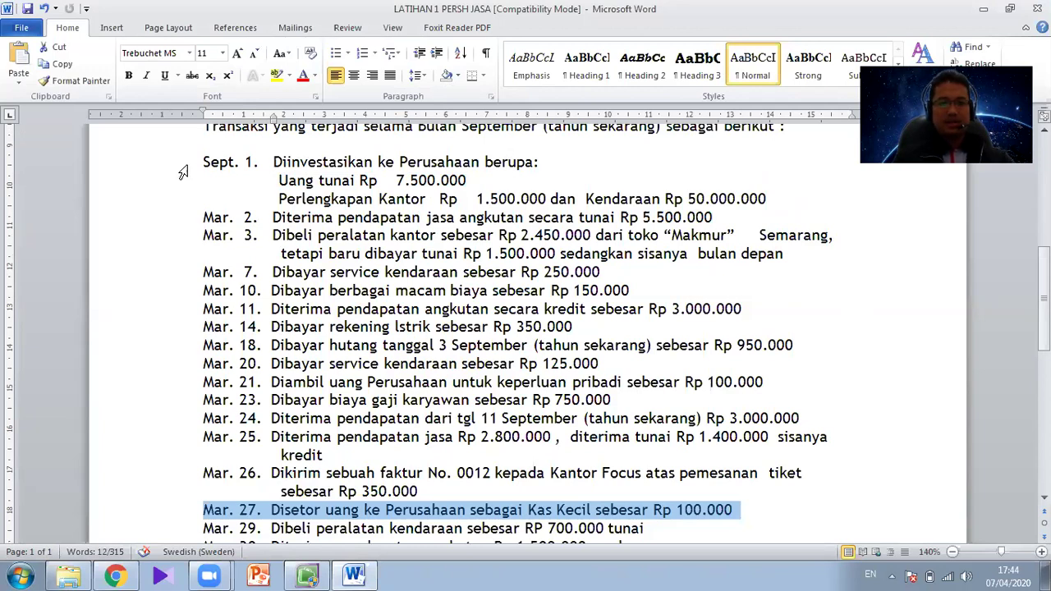
pyautogui.click(220, 162)
pyautogui.doubleClick(220, 162)
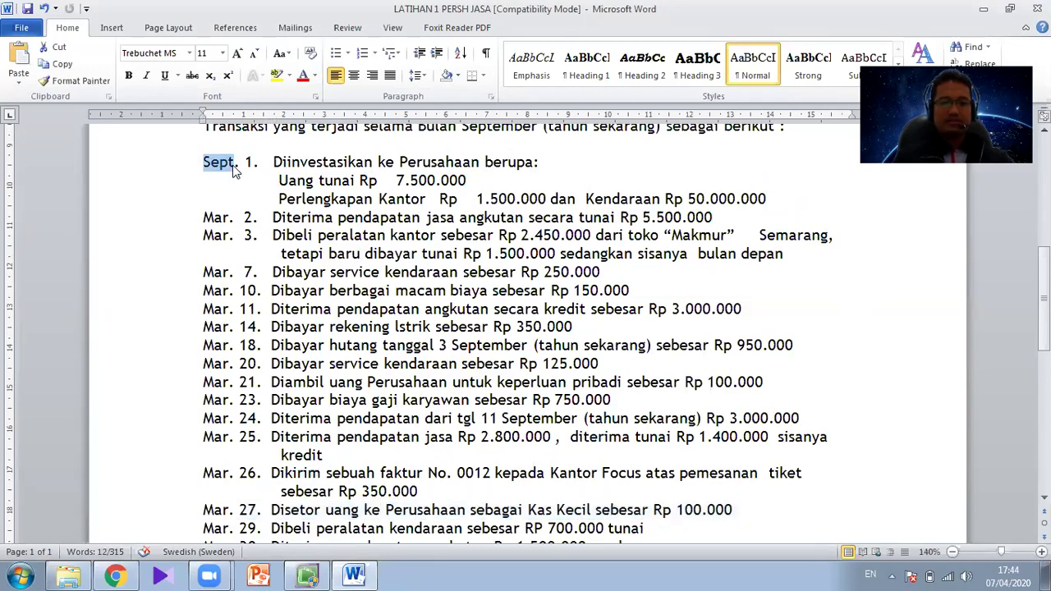
pyautogui.write('mAR')
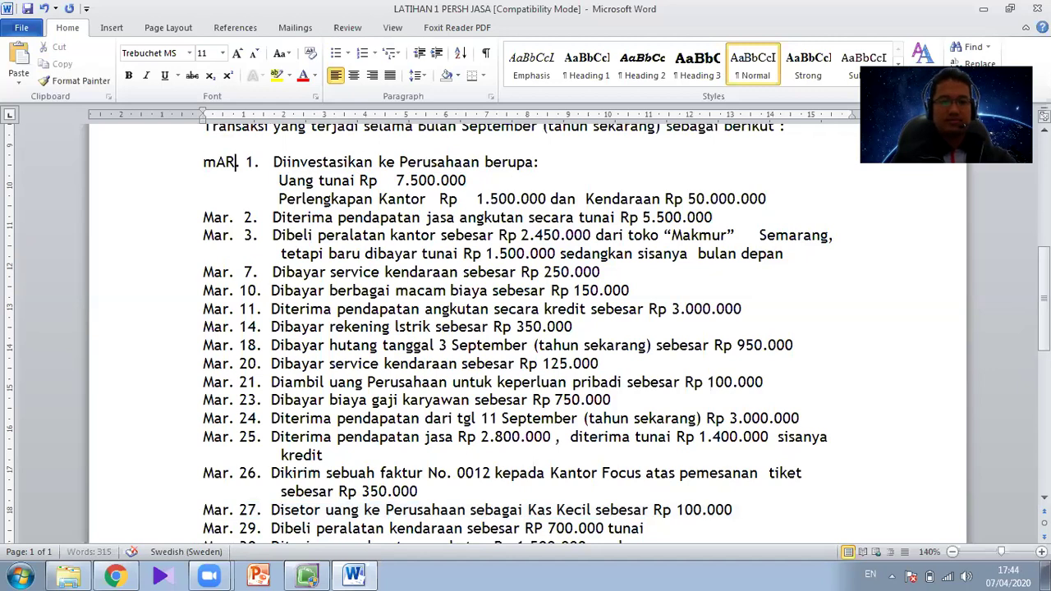
pyautogui.press('BackSpace')
pyautogui.press('BackSpace')
pyautogui.press('BackSpace')
pyautogui.write('Mar.')
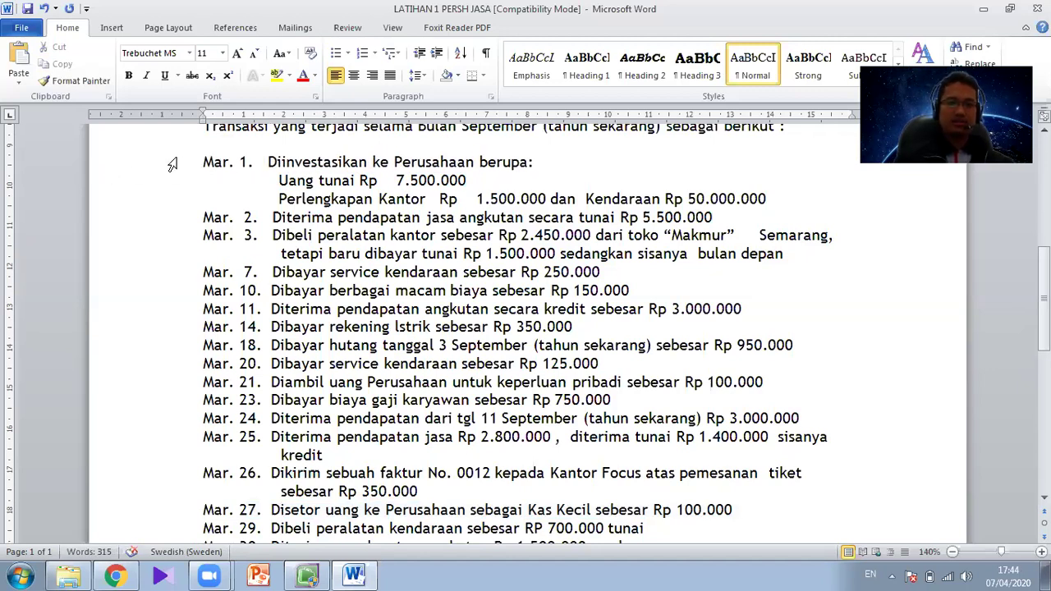
# Review the Mar. 1 investment transaction's cash, office supplies and vehicle items, and return to the late March transactions
pyautogui.moveTo(169, 160); pyautogui.dragTo(149, 200)
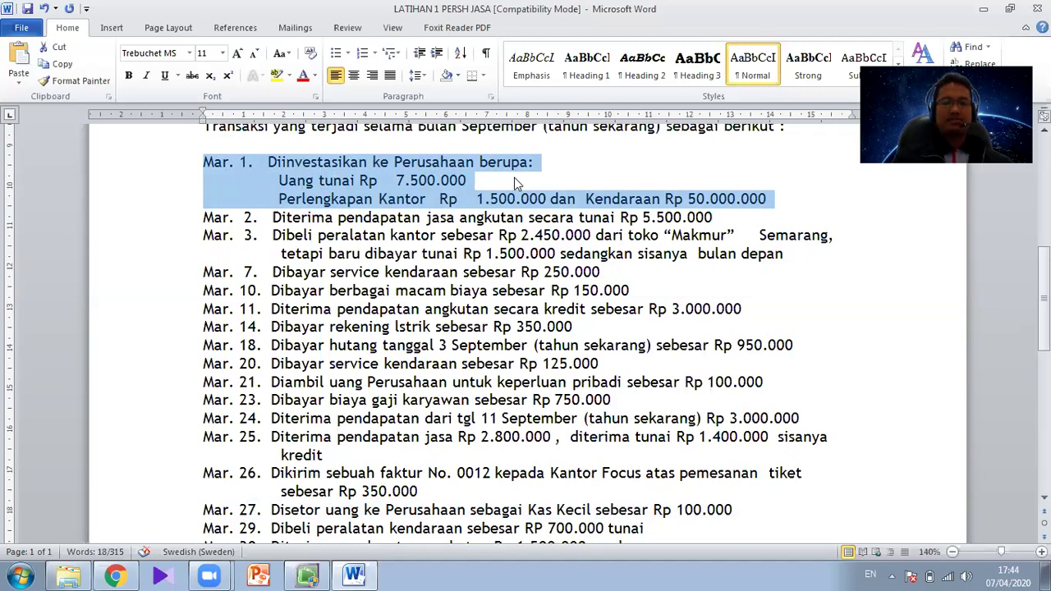
pyautogui.click(291, 181)
pyautogui.moveTo(274, 181); pyautogui.dragTo(470, 182)
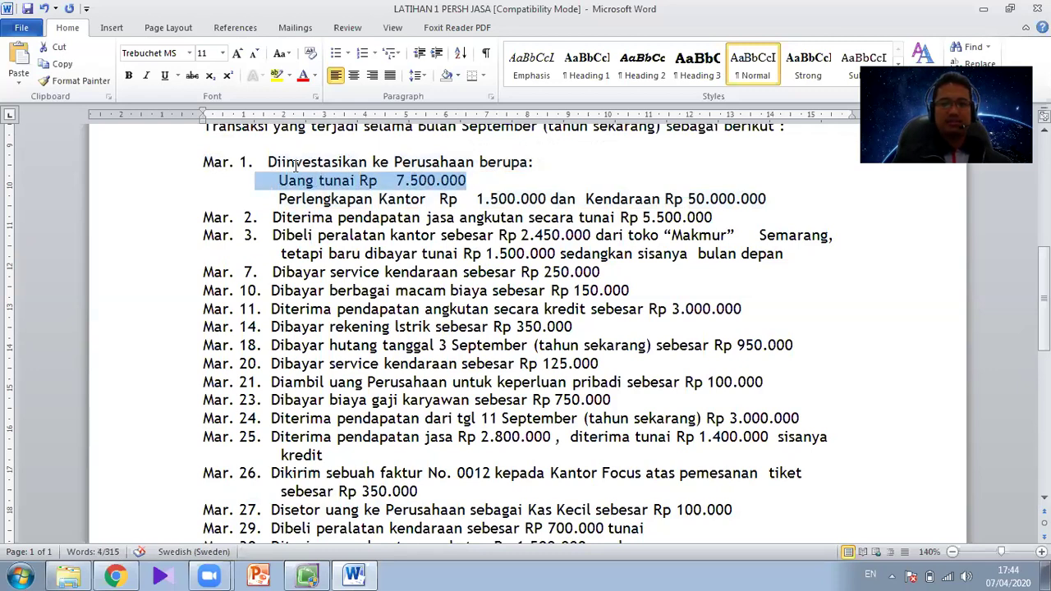
pyautogui.click(145, 183)
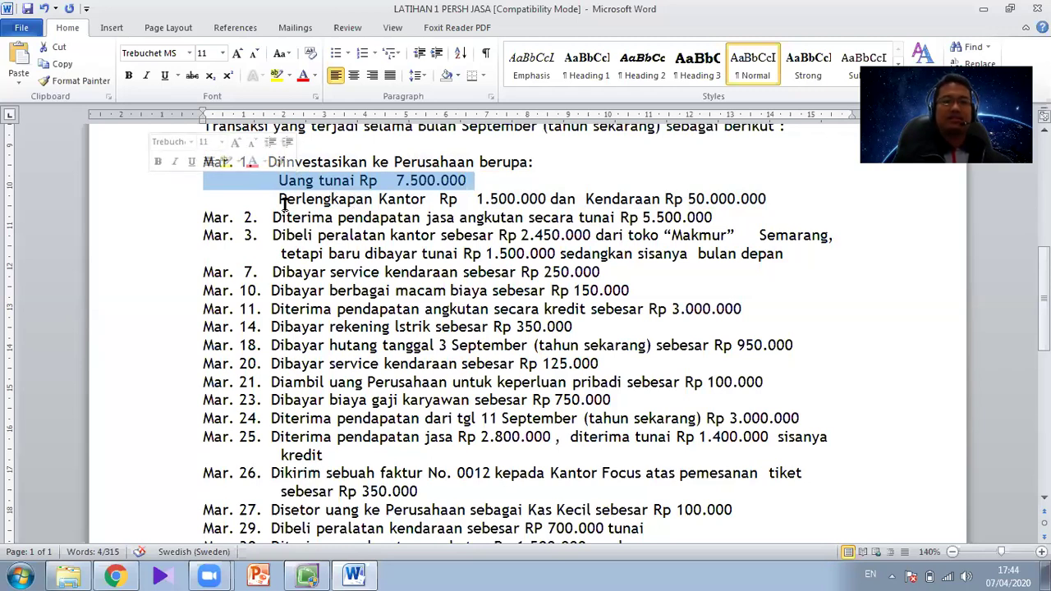
pyautogui.moveTo(273, 197); pyautogui.dragTo(534, 200)
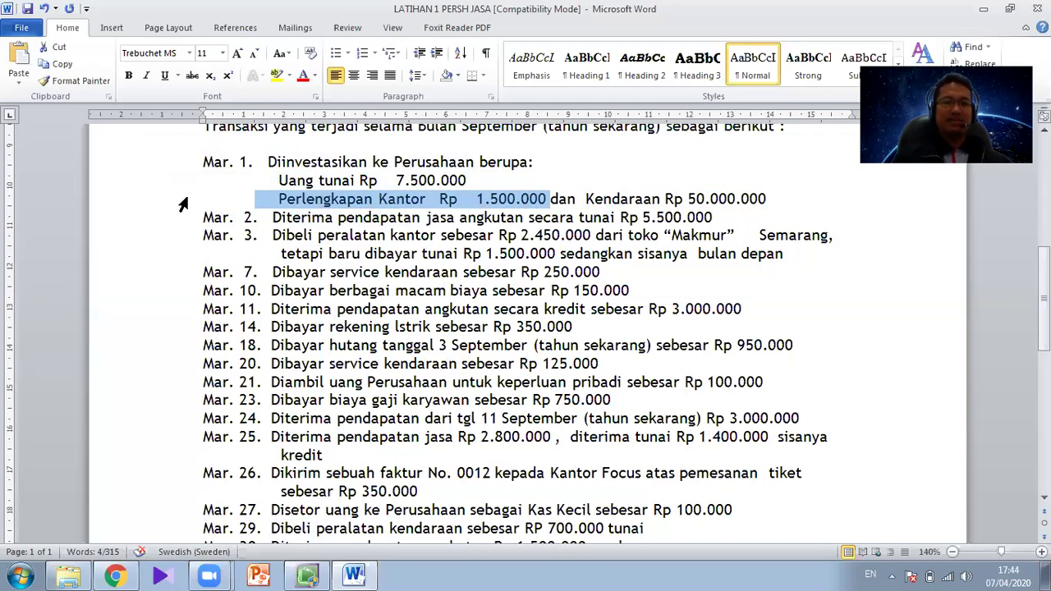
pyautogui.click(127, 209)
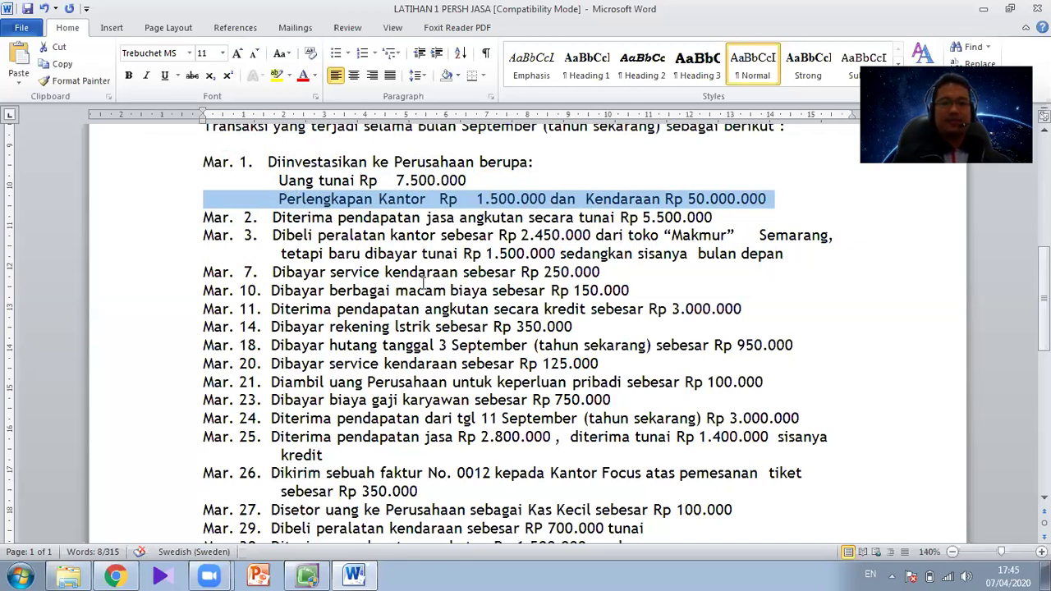
pyautogui.scroll(-3, 408, 290)
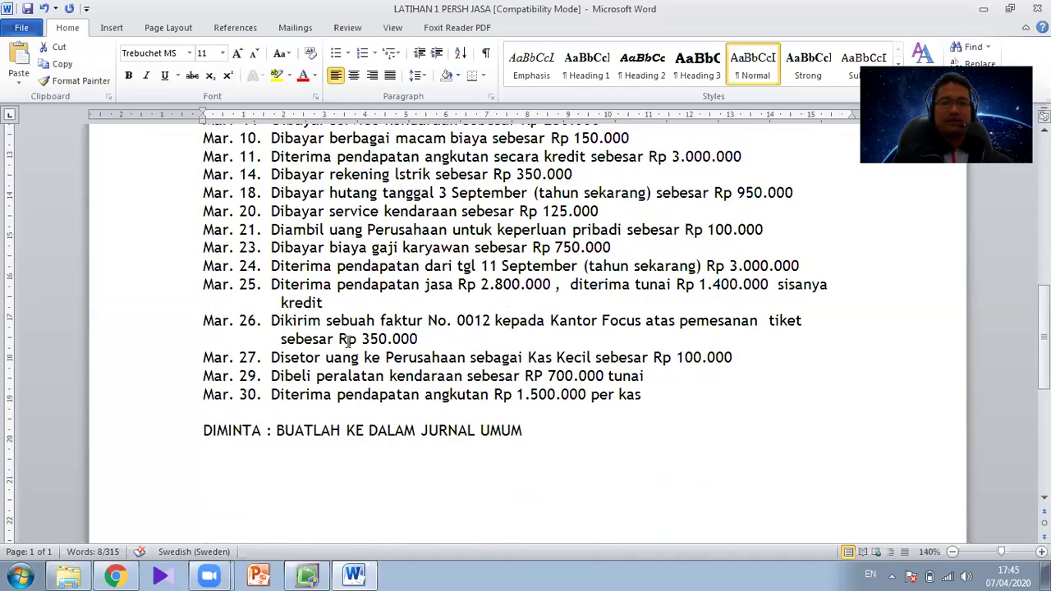